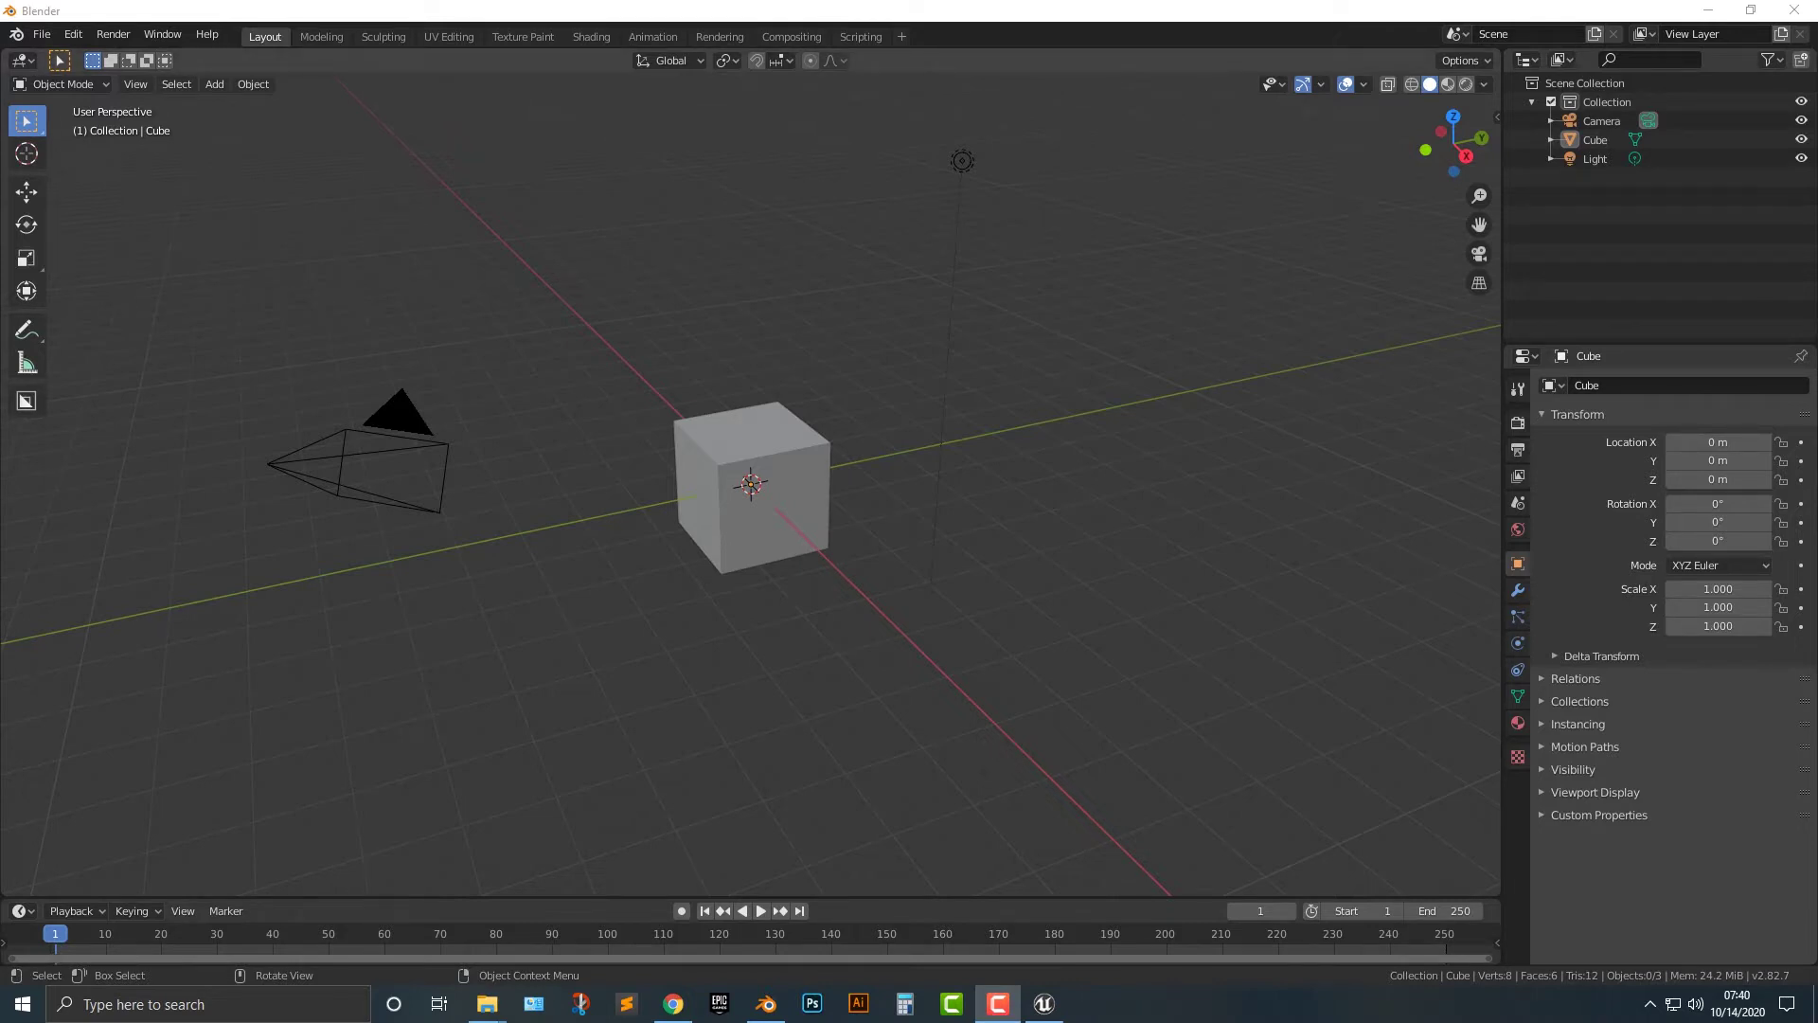
# - Import cube.fbx from the desktop's FBX Exports folder into the scene as an FBX
pyautogui.click(42, 34)
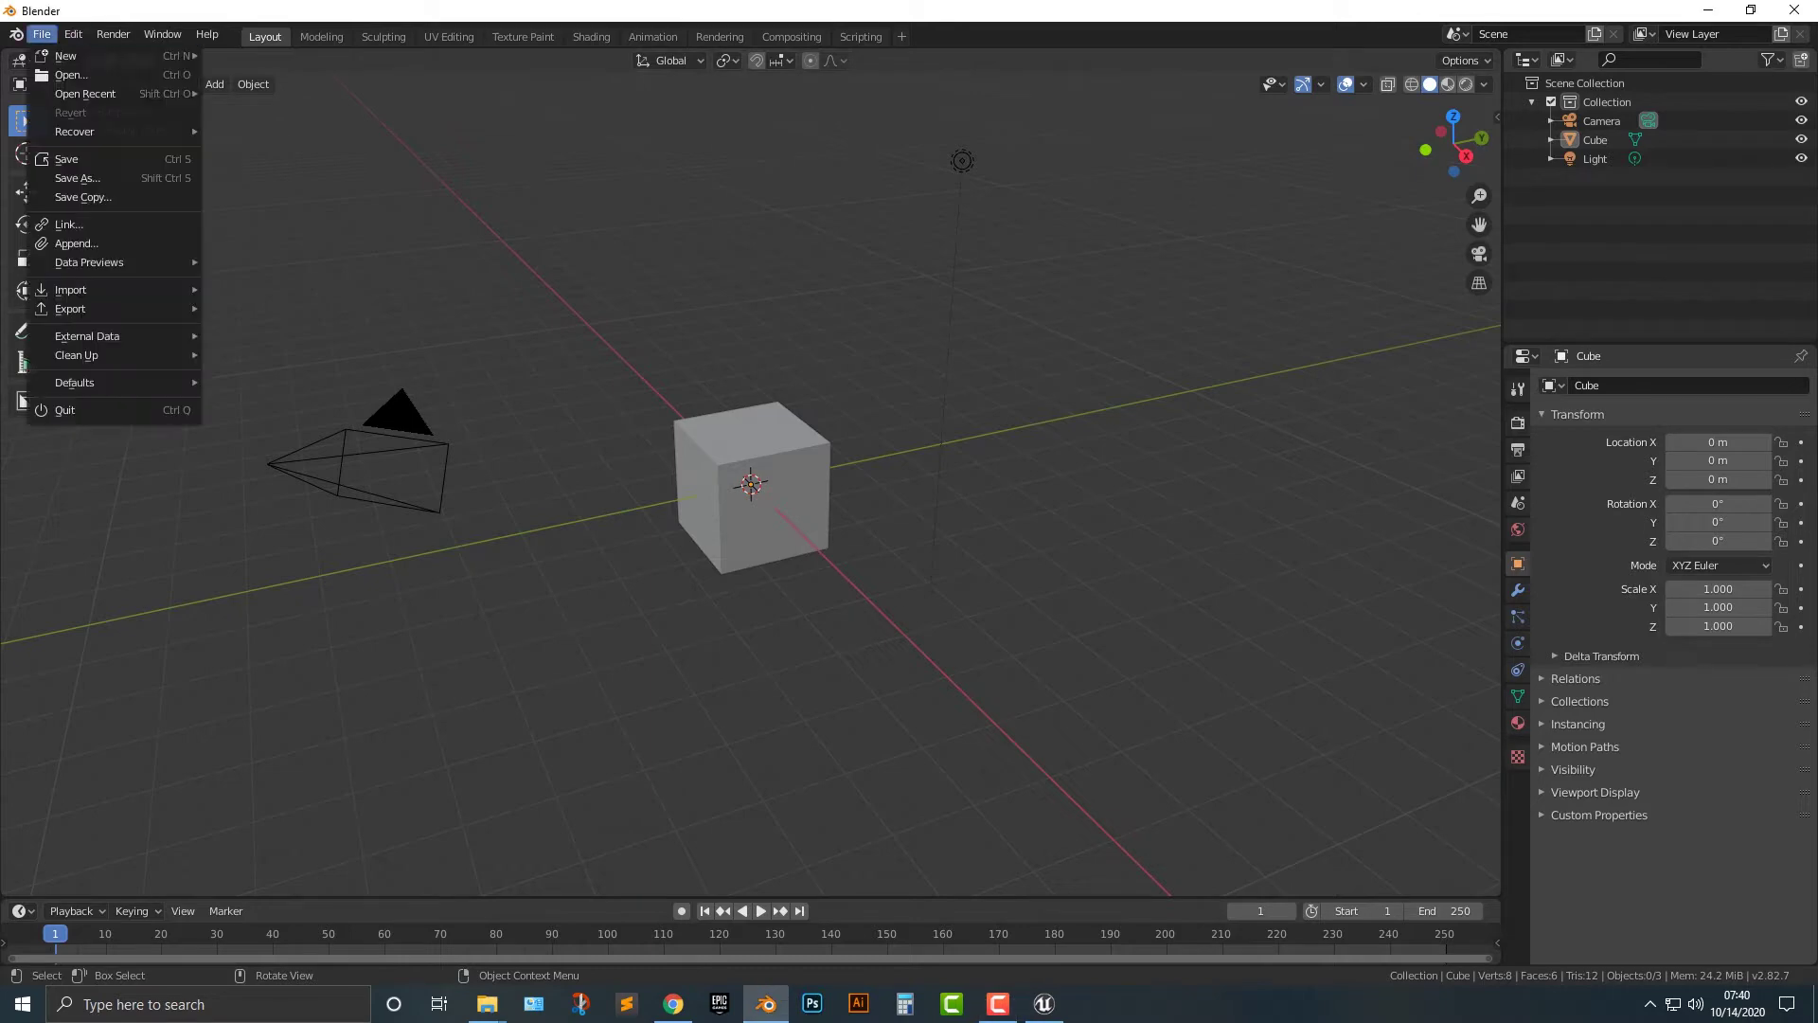
pyautogui.moveTo(94, 290)
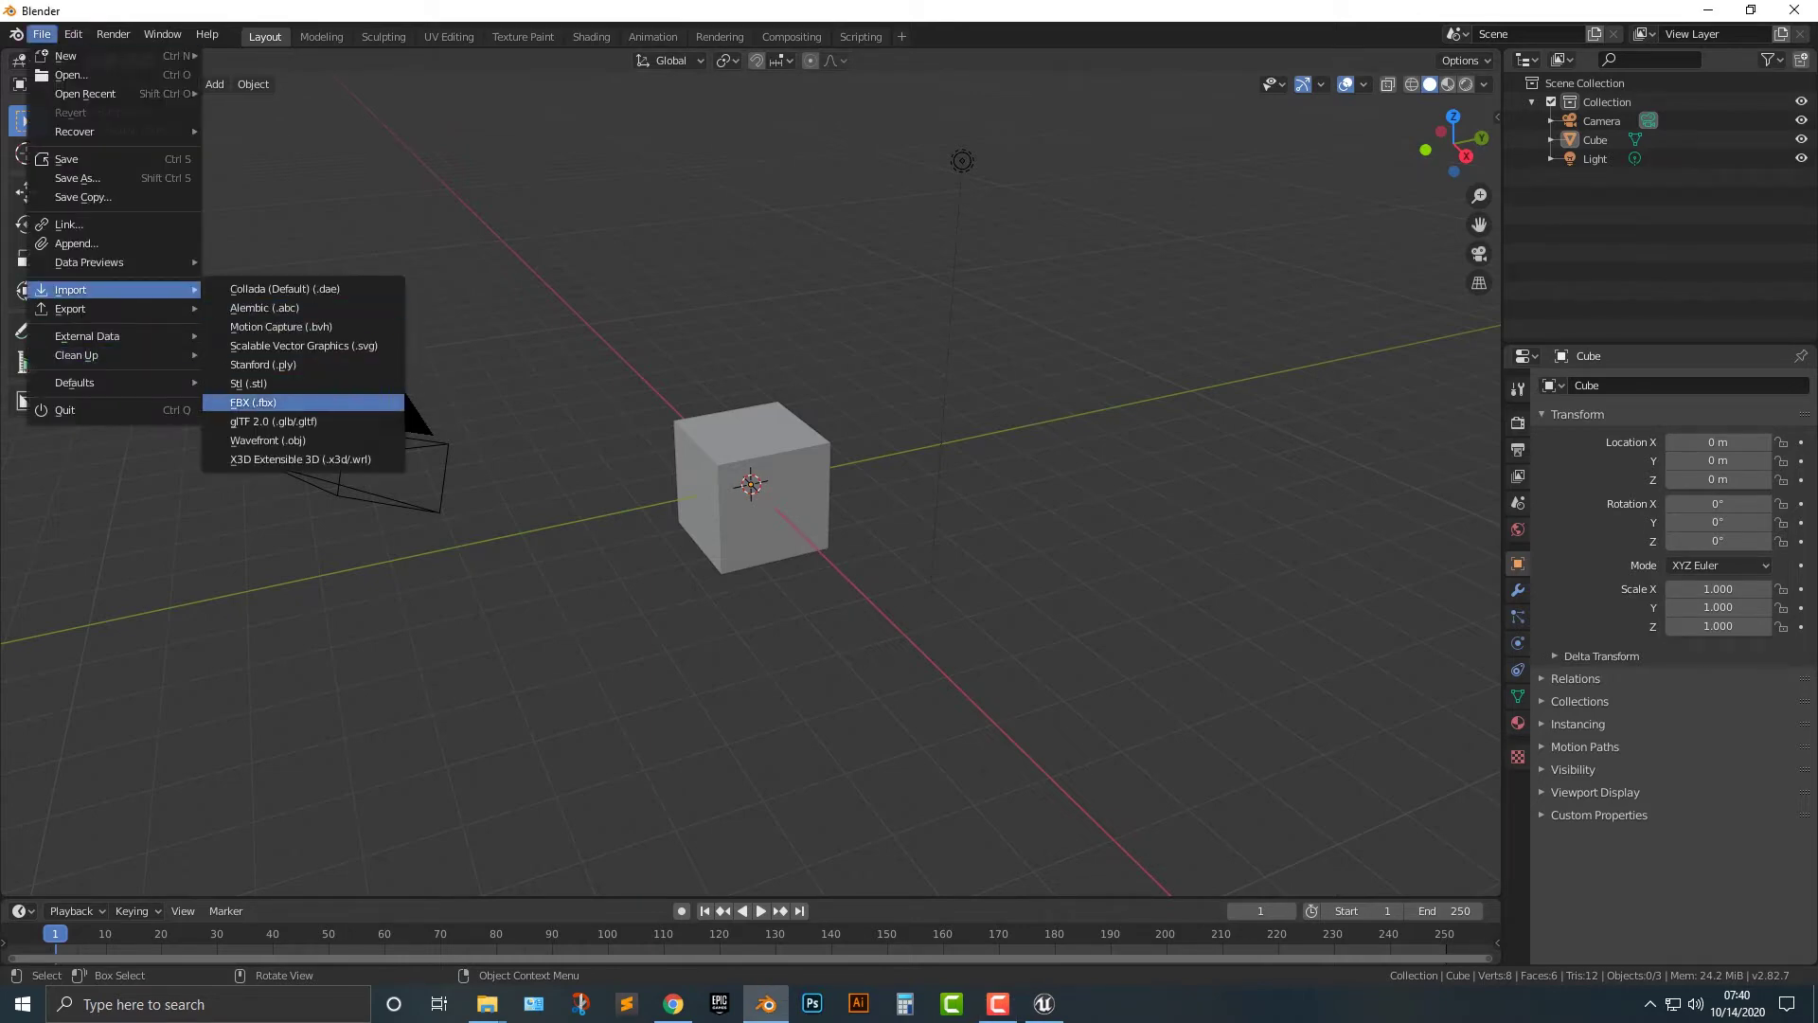
pyautogui.click(274, 403)
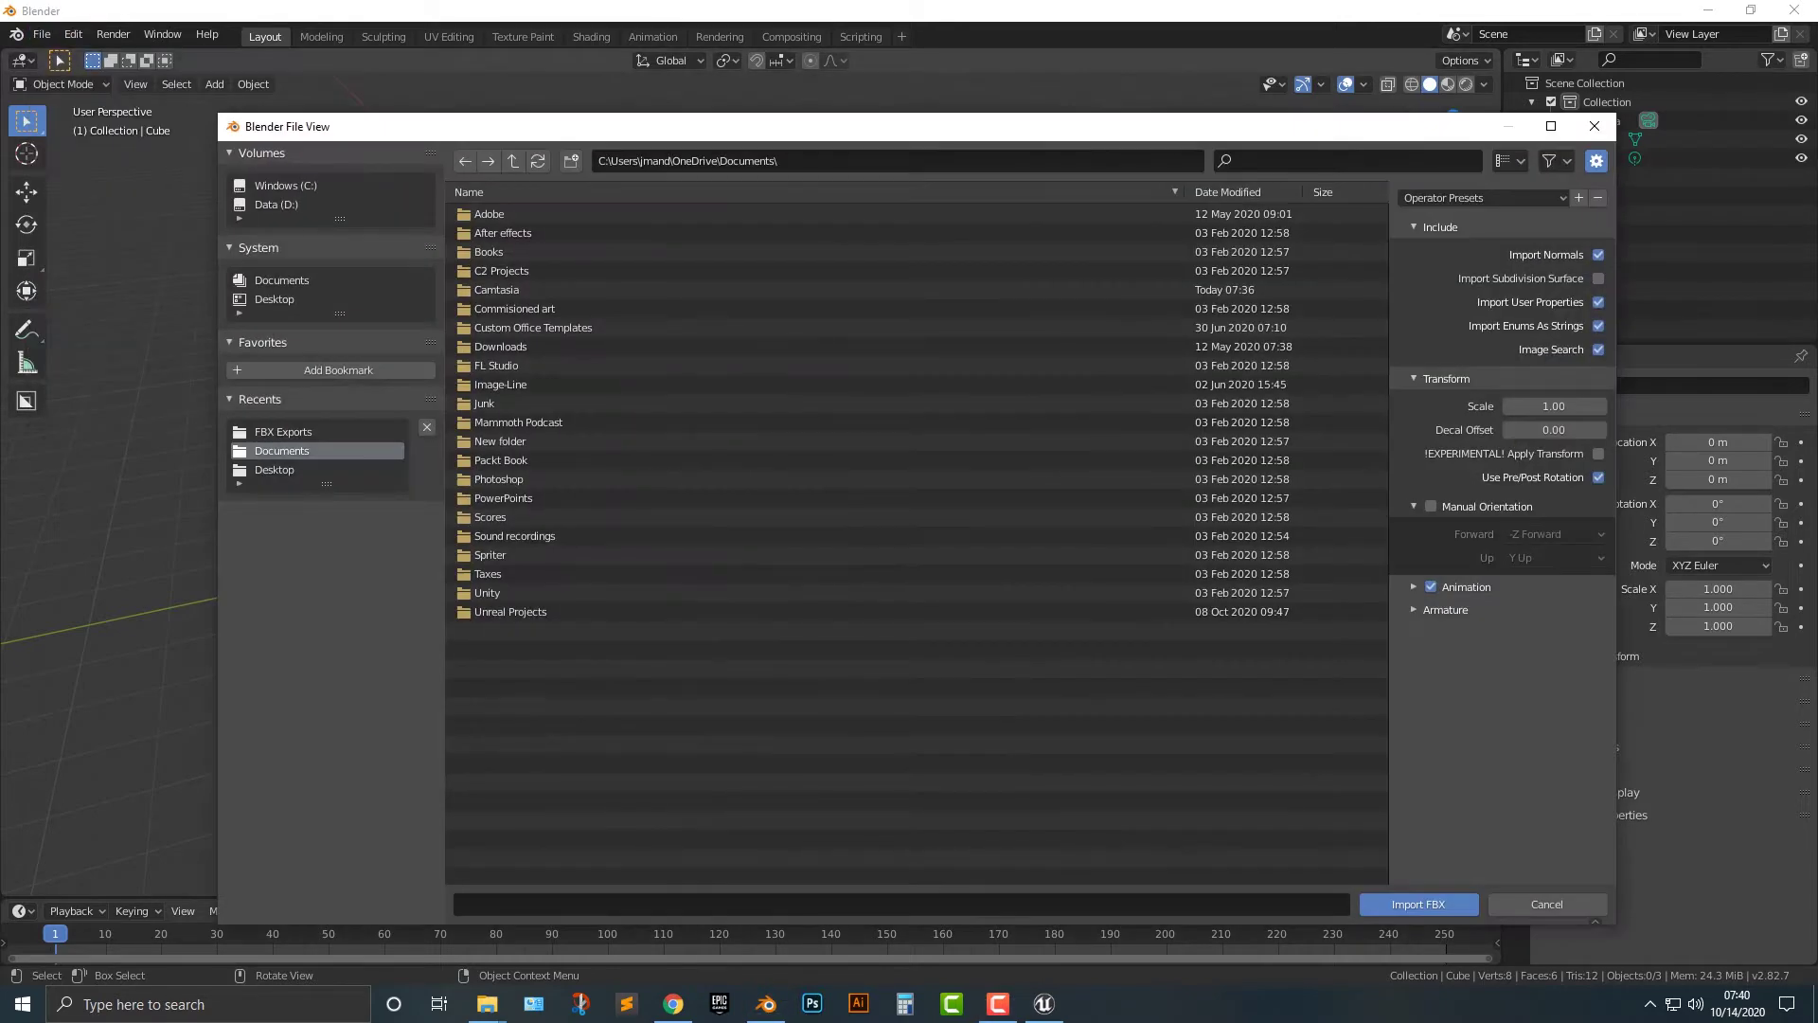
pyautogui.click(276, 299)
pyautogui.doubleClick(502, 214)
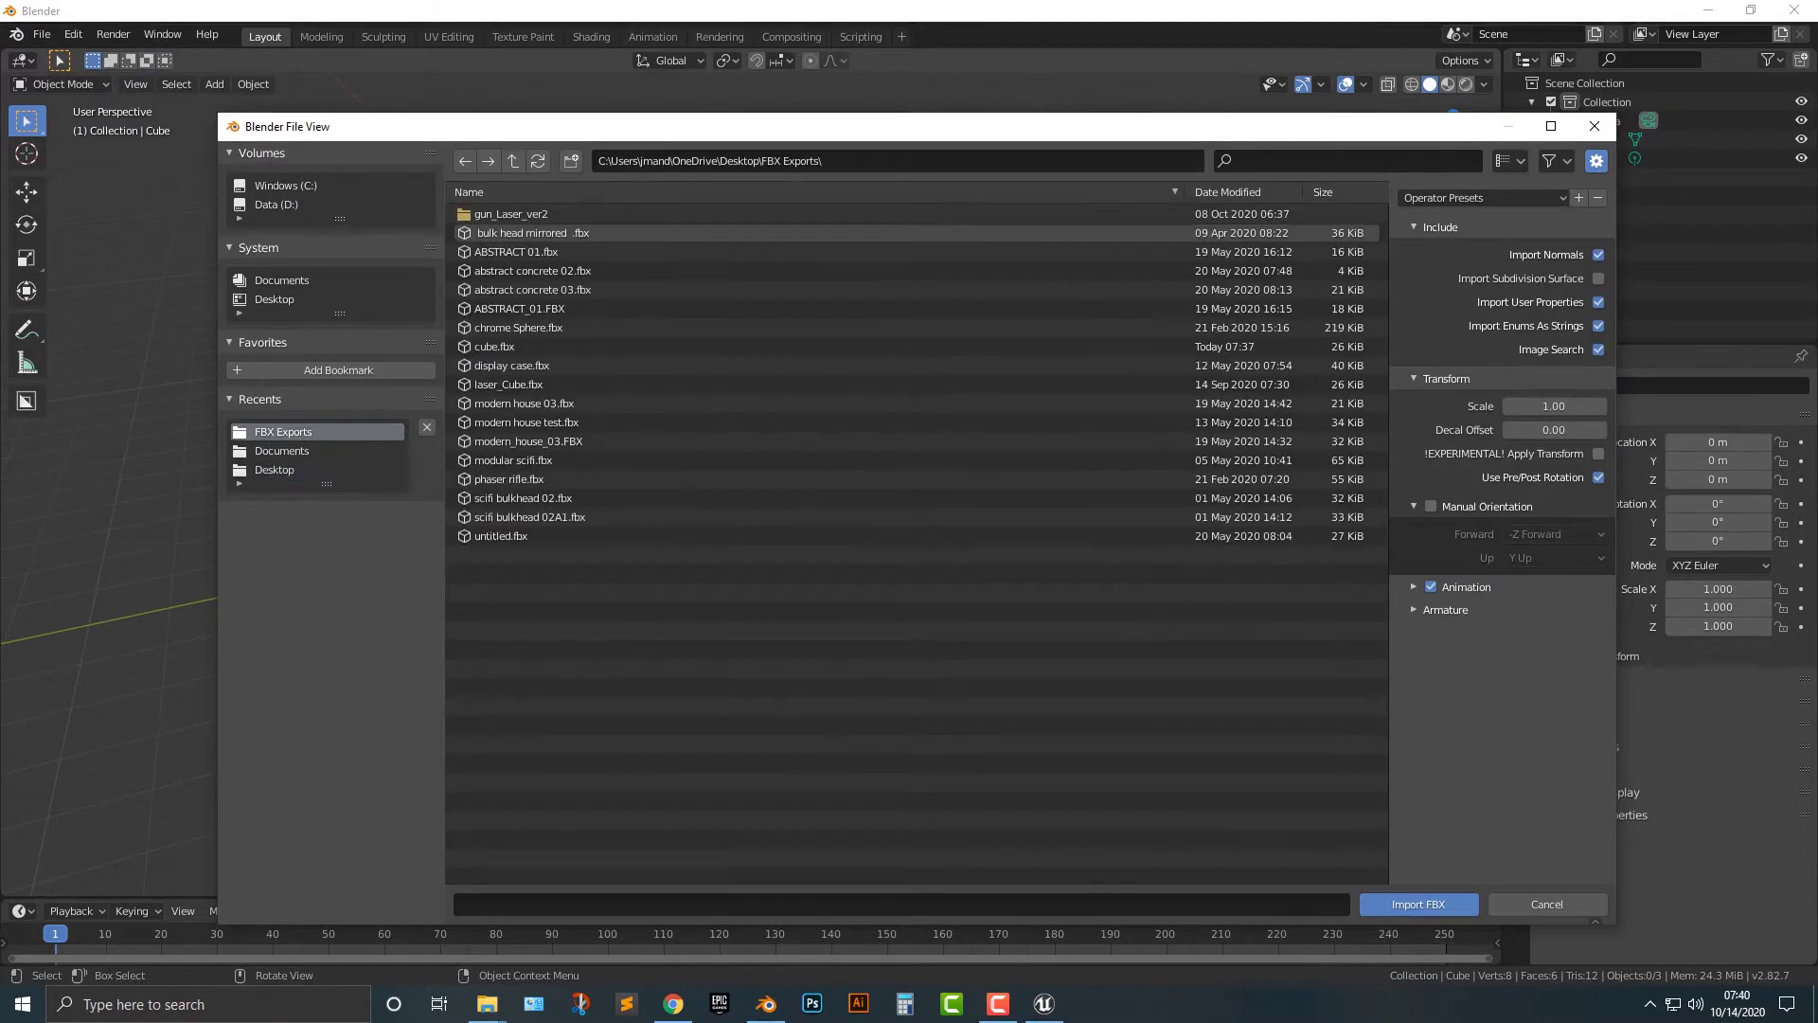
pyautogui.click(495, 346)
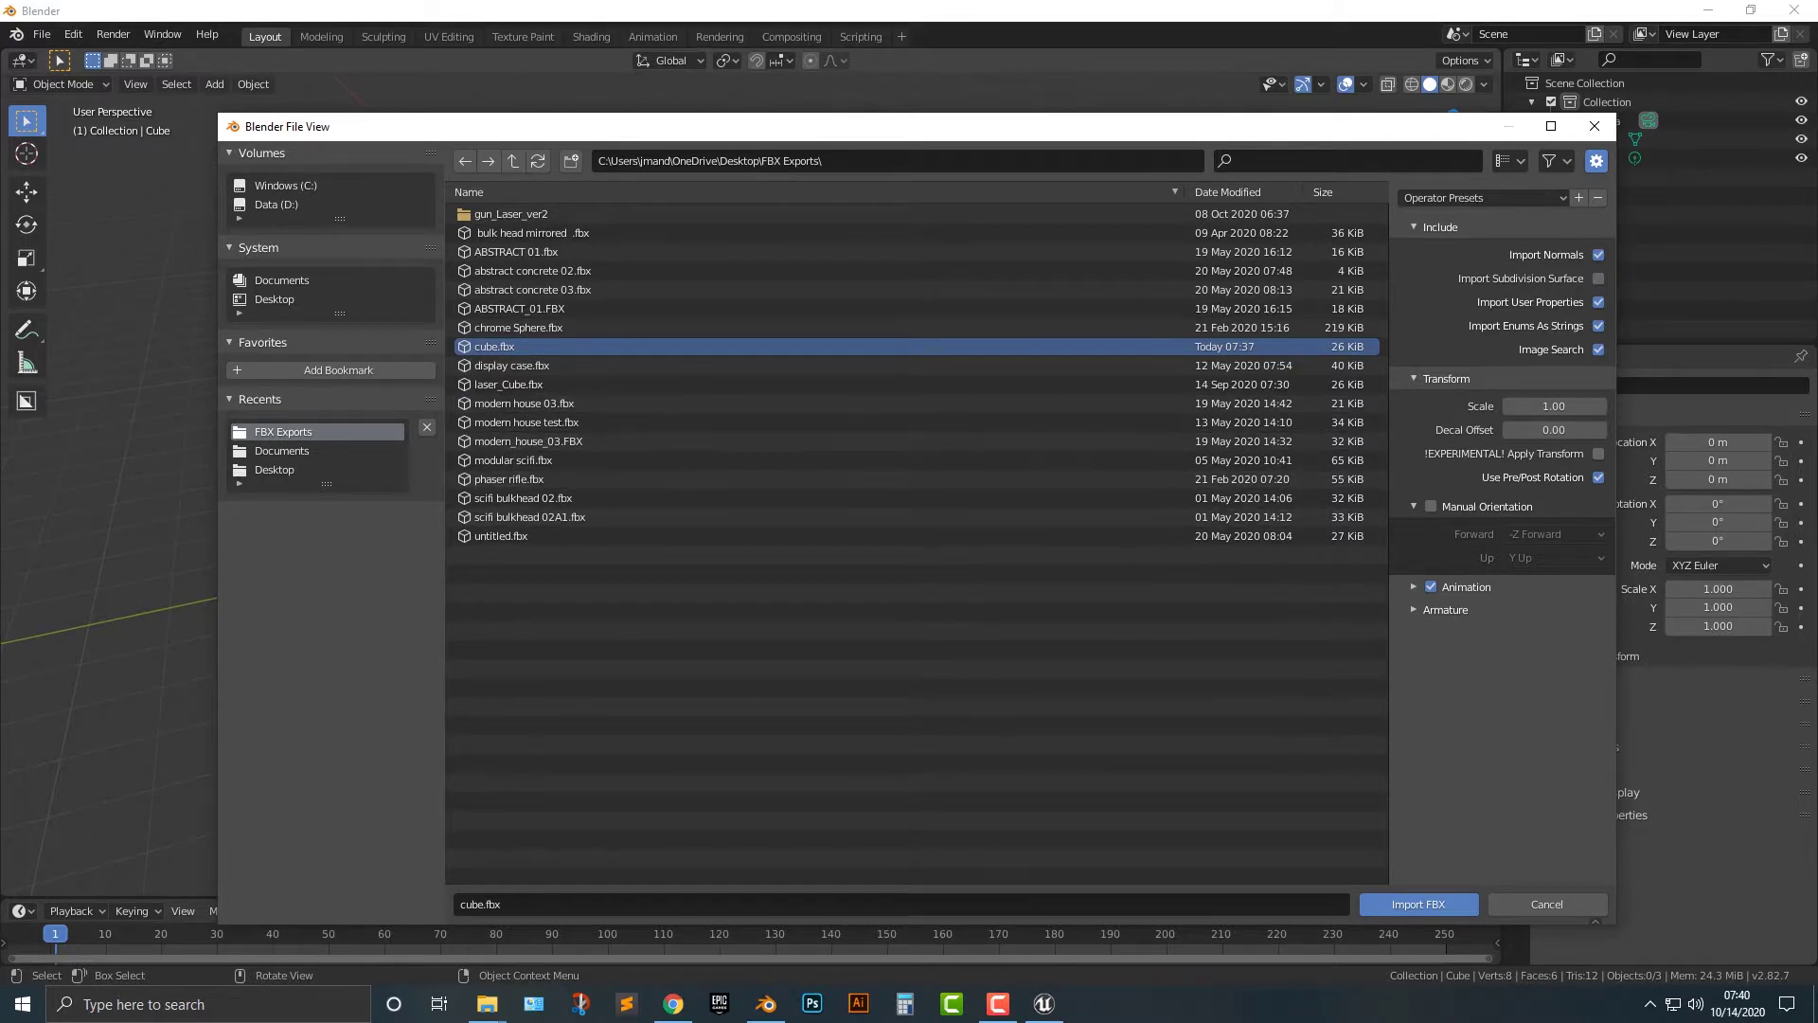
pyautogui.click(1418, 904)
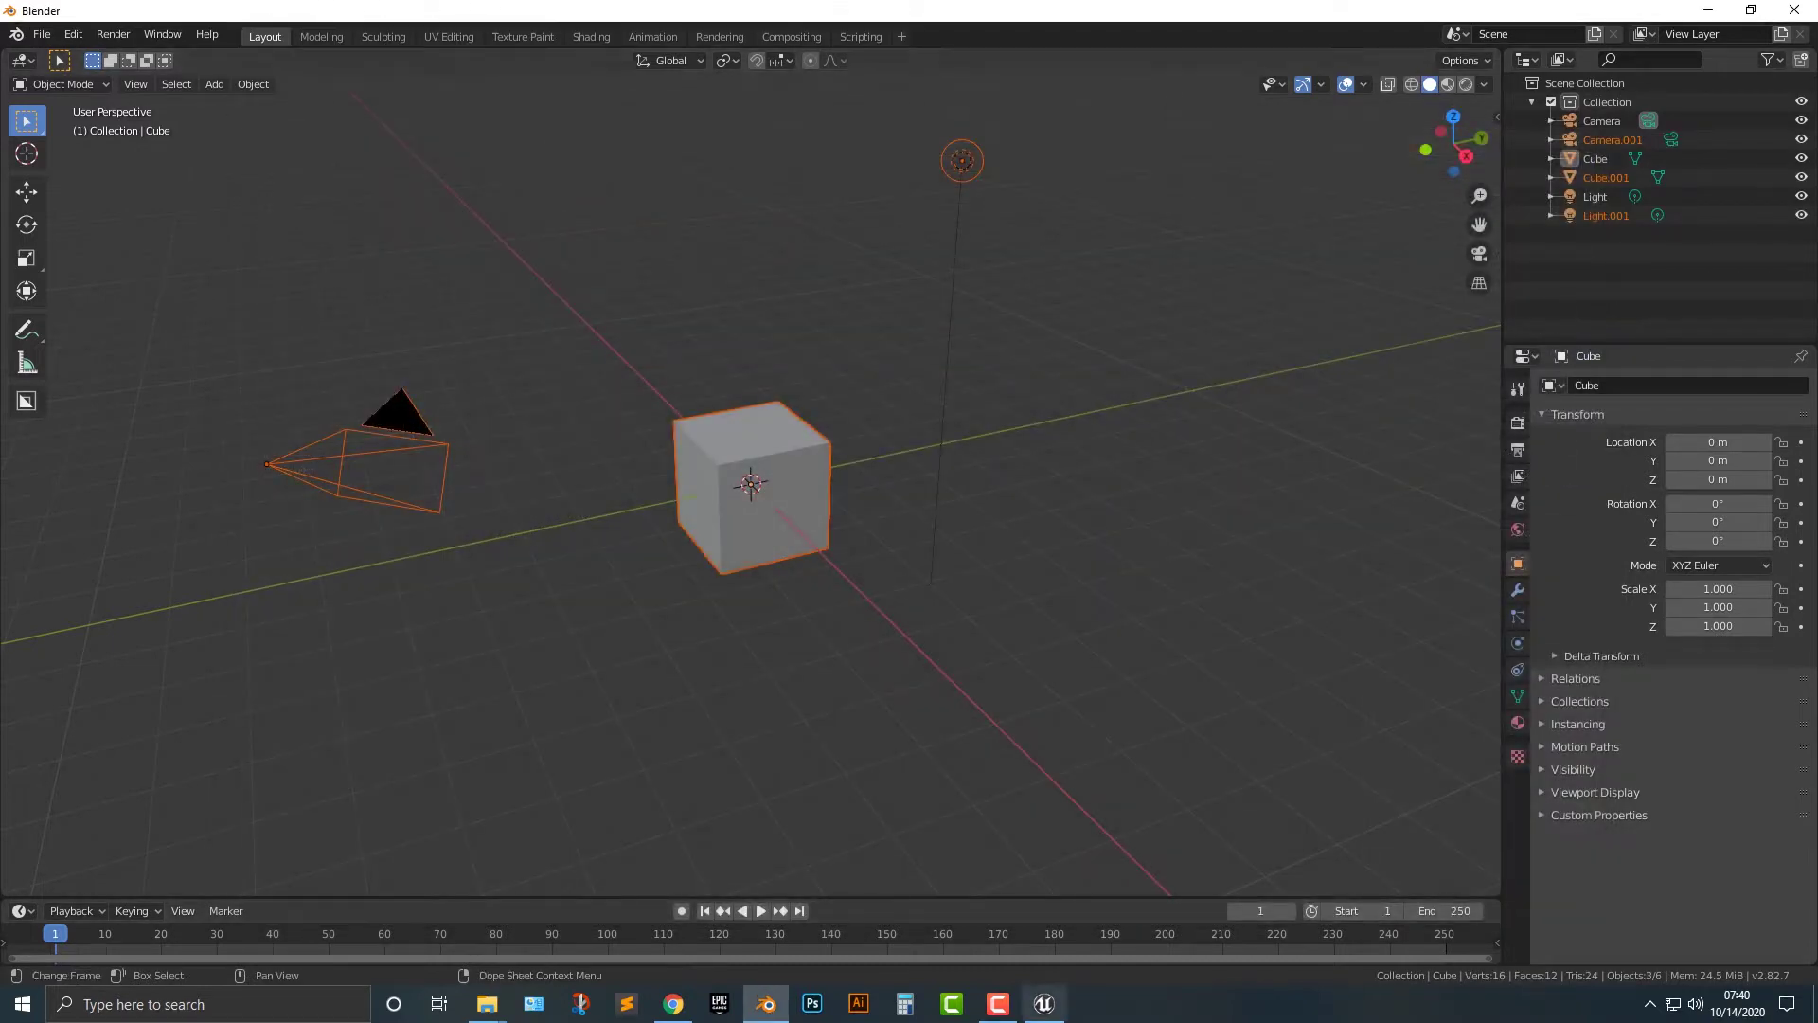
# - Switch to Unreal Editor, import cube.fbx into the Content folder using the same settings for all files, and dismiss the message log
pyautogui.click(1044, 1004)
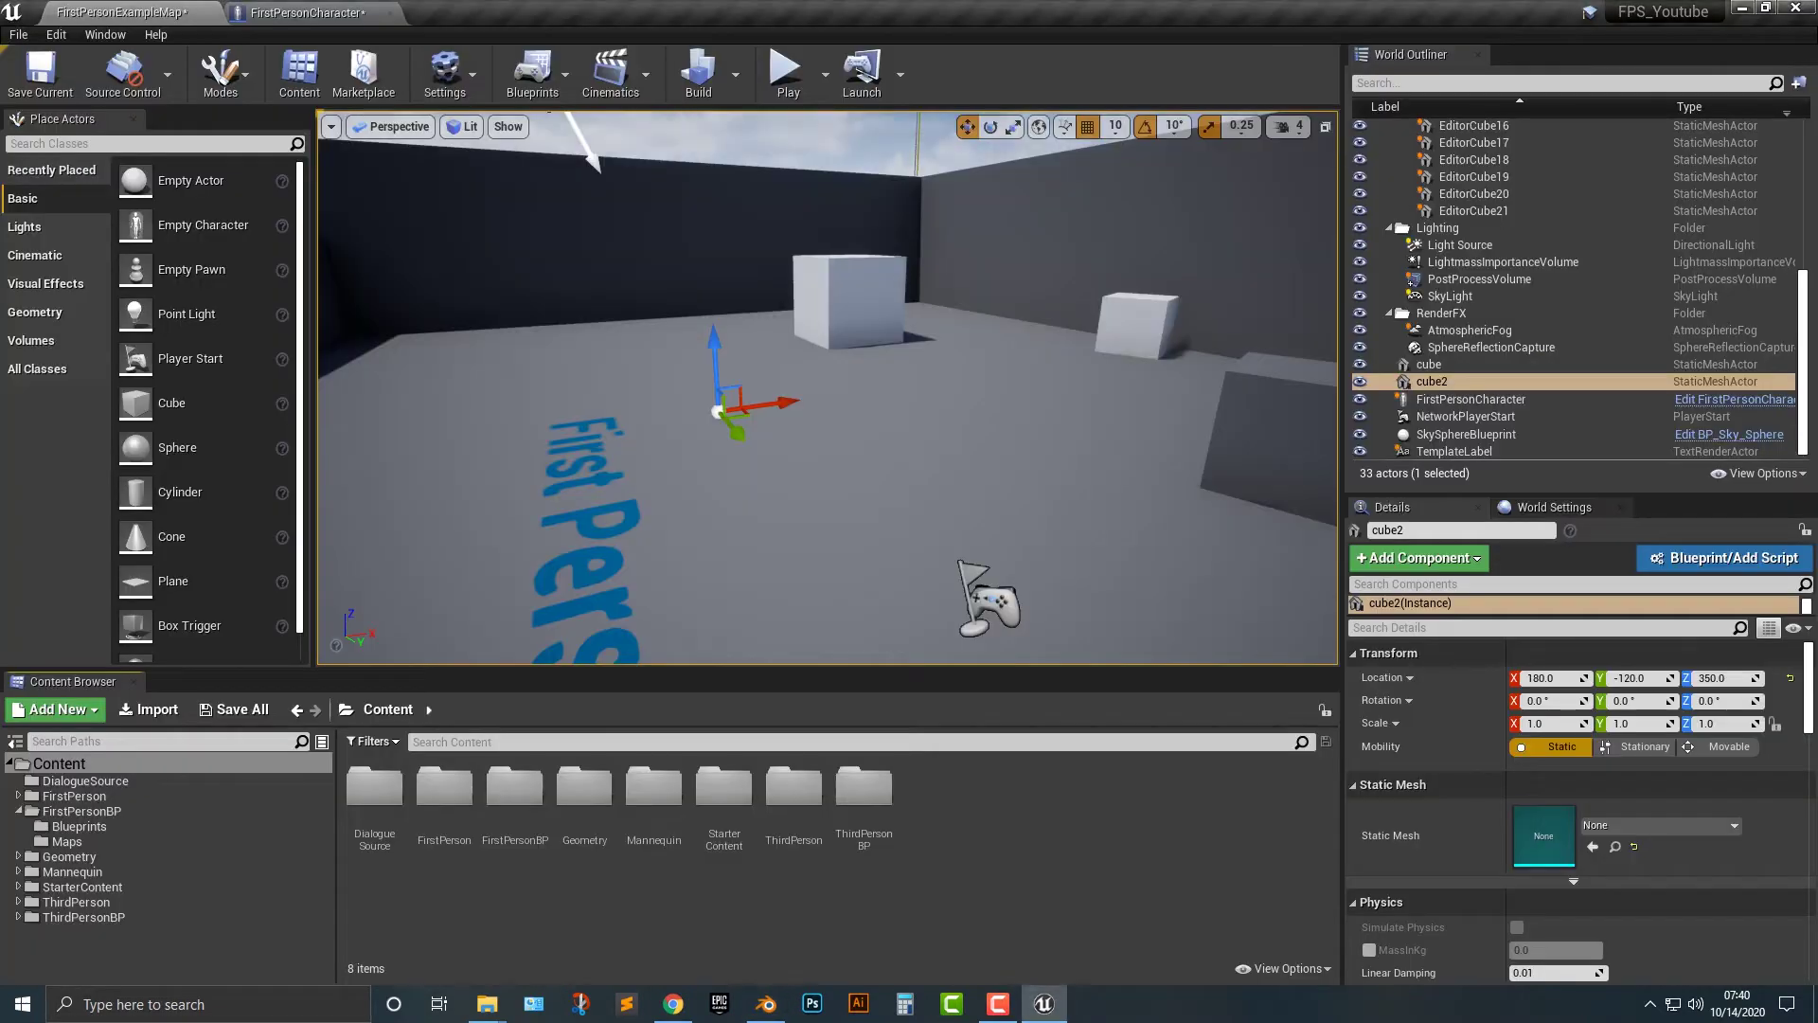
pyautogui.moveTo(828, 388); pyautogui.dragTo(977, 451, button='right')
pyautogui.press('s')
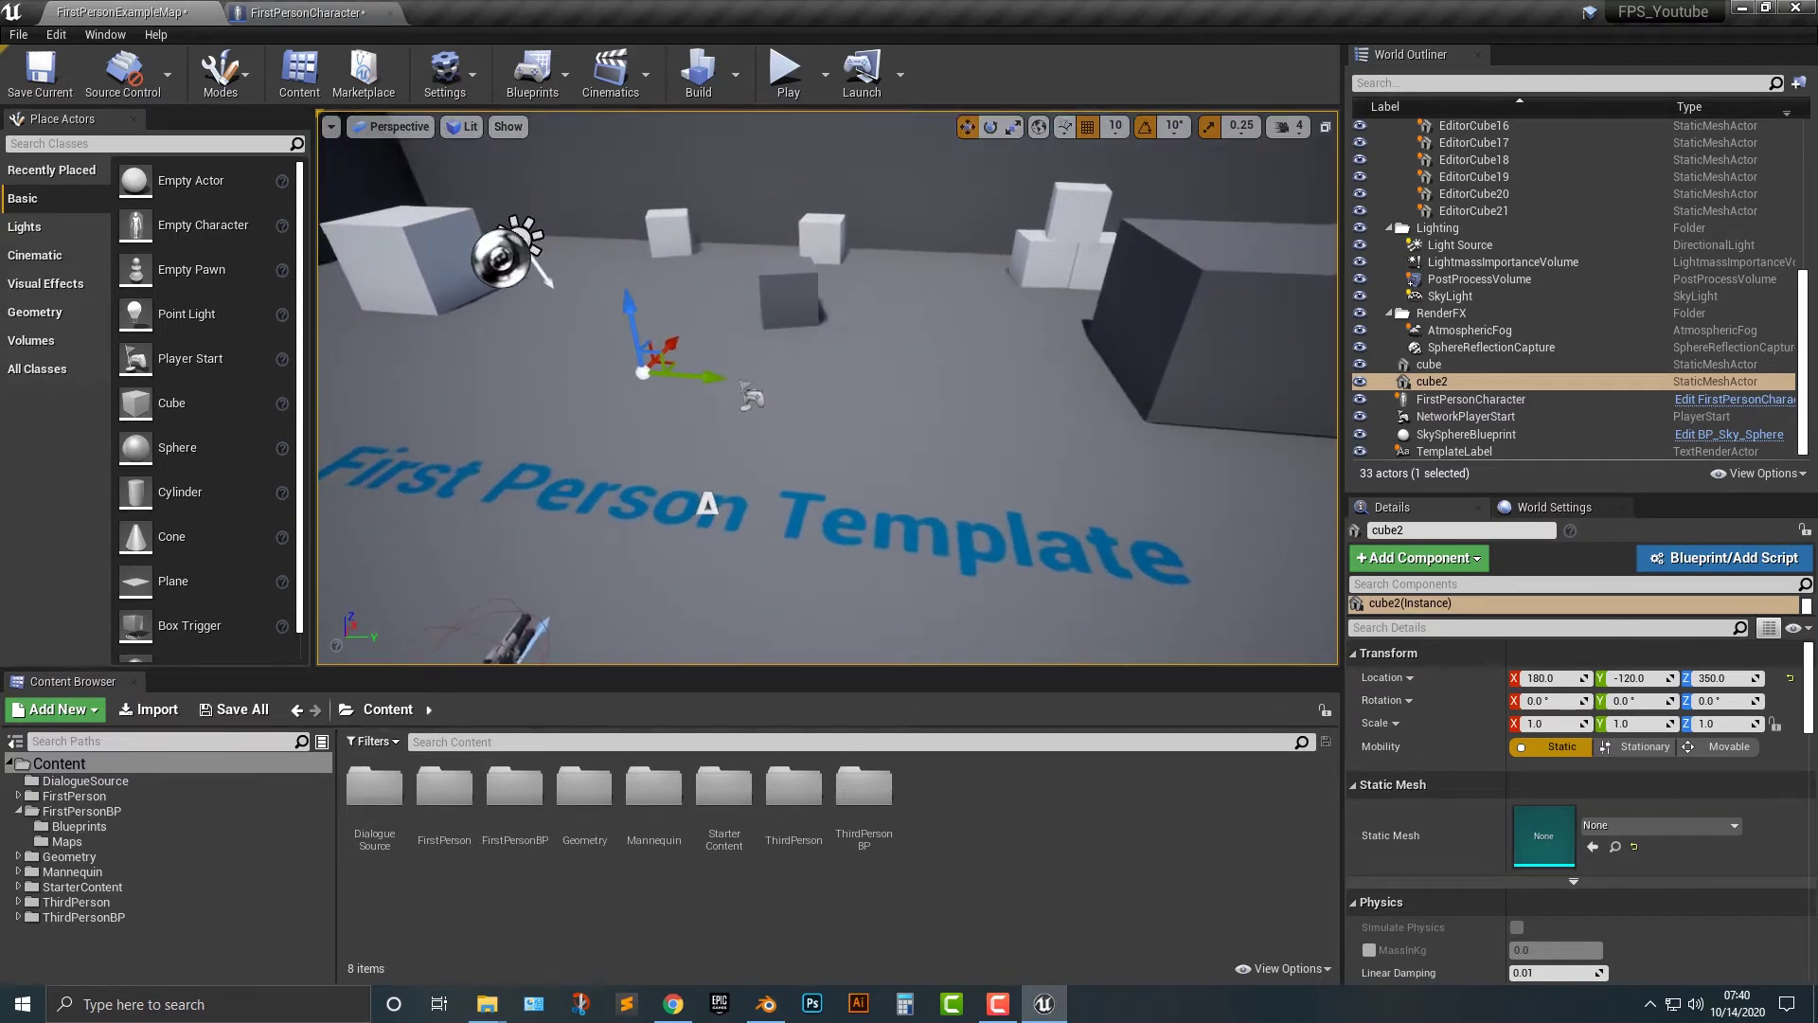
pyautogui.moveTo(487, 1004)
pyautogui.click(582, 905)
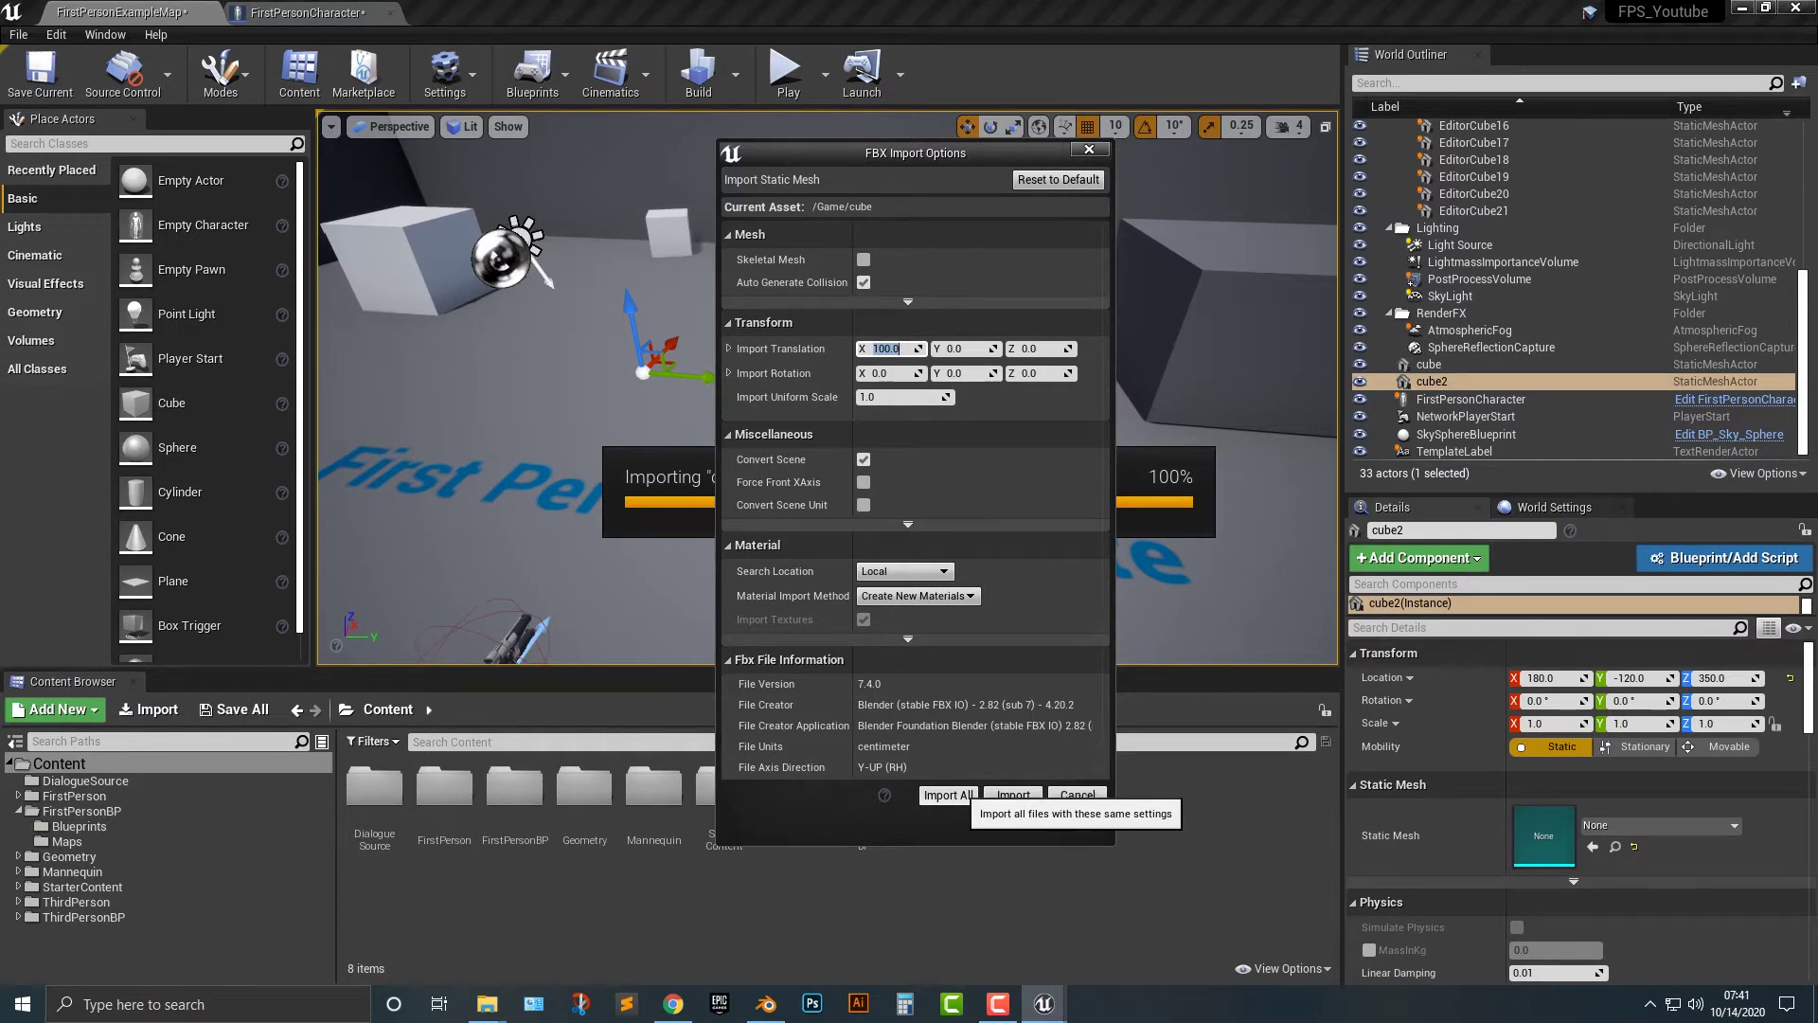
pyautogui.click(946, 795)
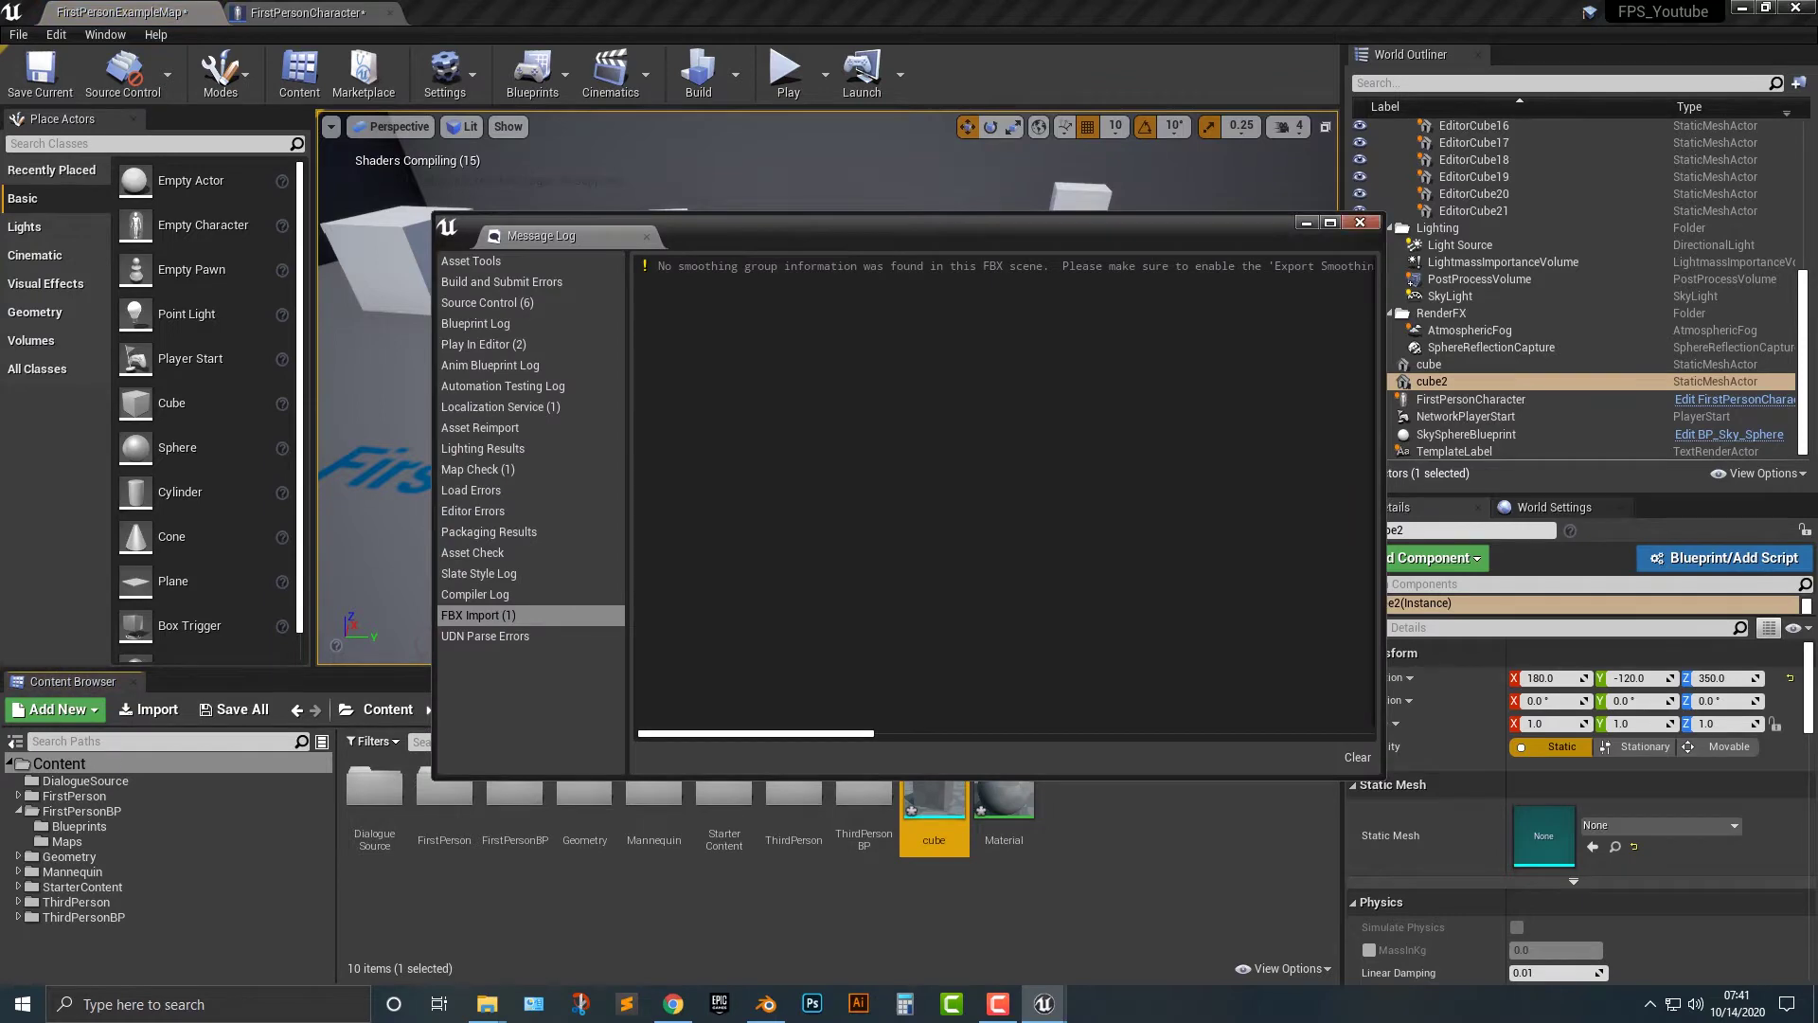
pyautogui.click(1360, 222)
# - Place the imported cube mesh on the floor of the level and view it alongside the existing cubes
pyautogui.moveTo(934, 791); pyautogui.dragTo(794, 354)
pyautogui.moveTo(789, 417); pyautogui.dragTo(677, 393, button='right')
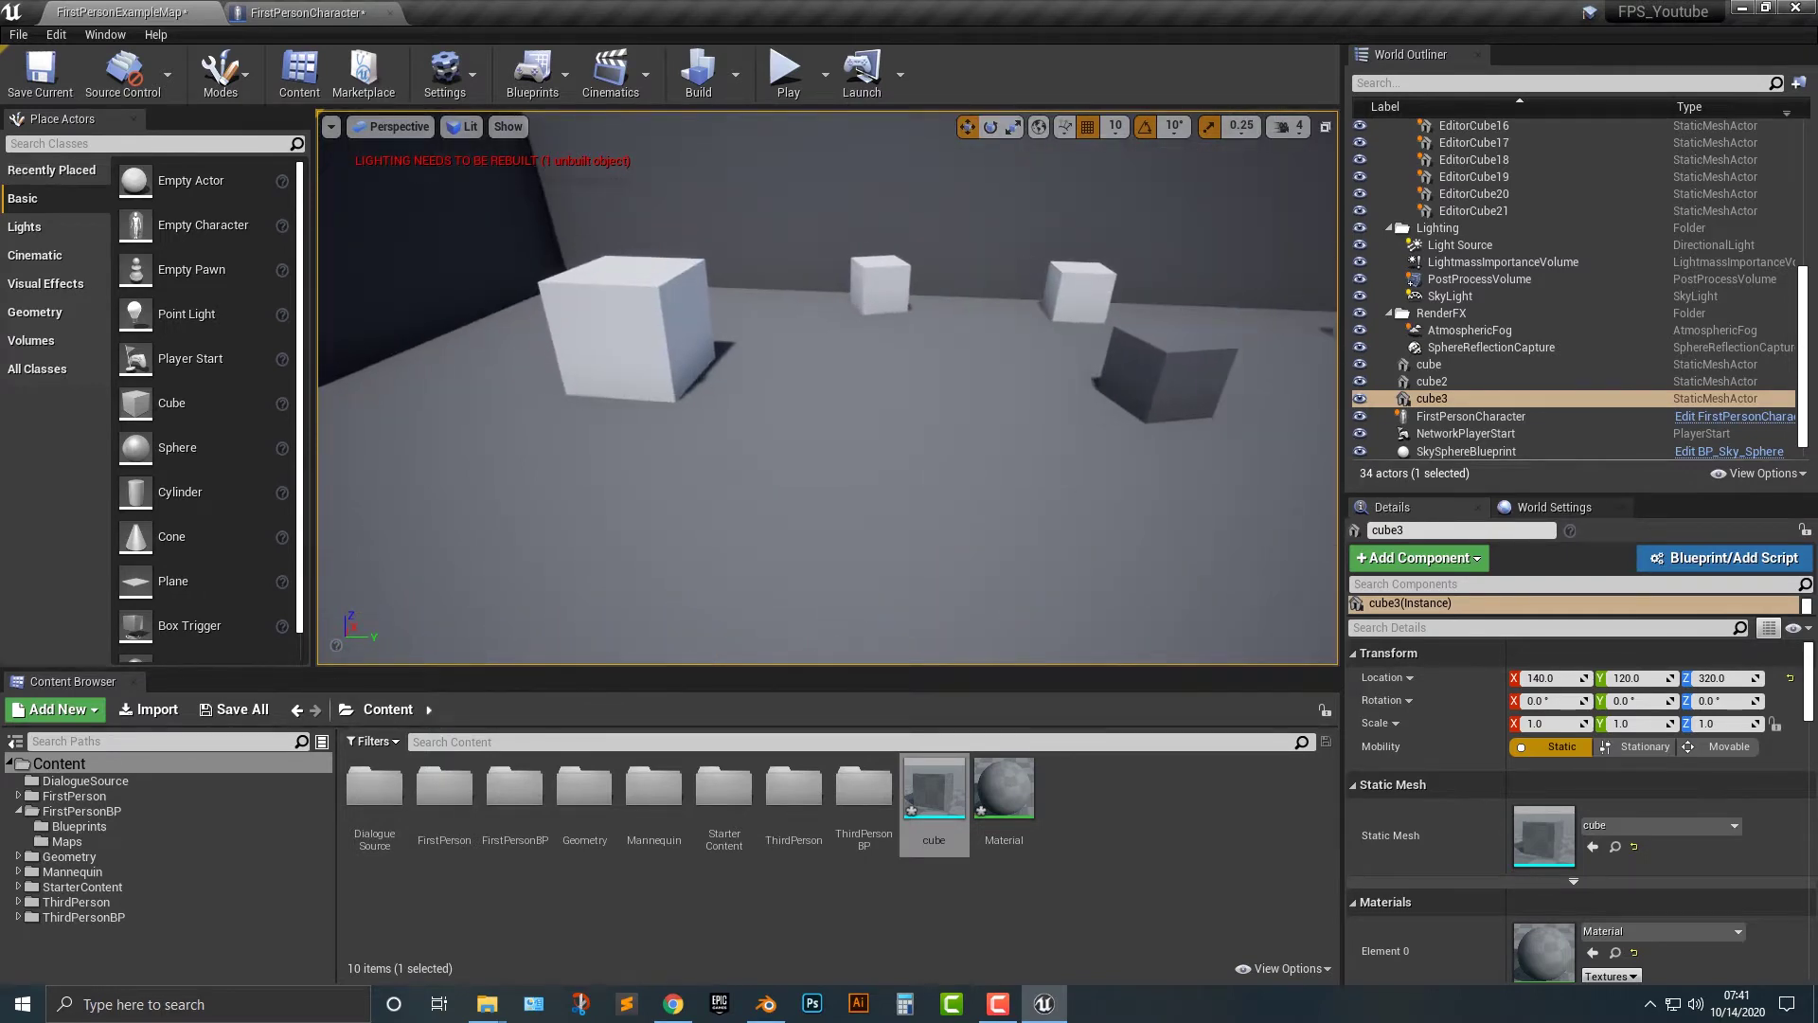
pyautogui.click(650, 306)
pyautogui.moveTo(650, 307); pyautogui.dragTo(739, 403, button='right')
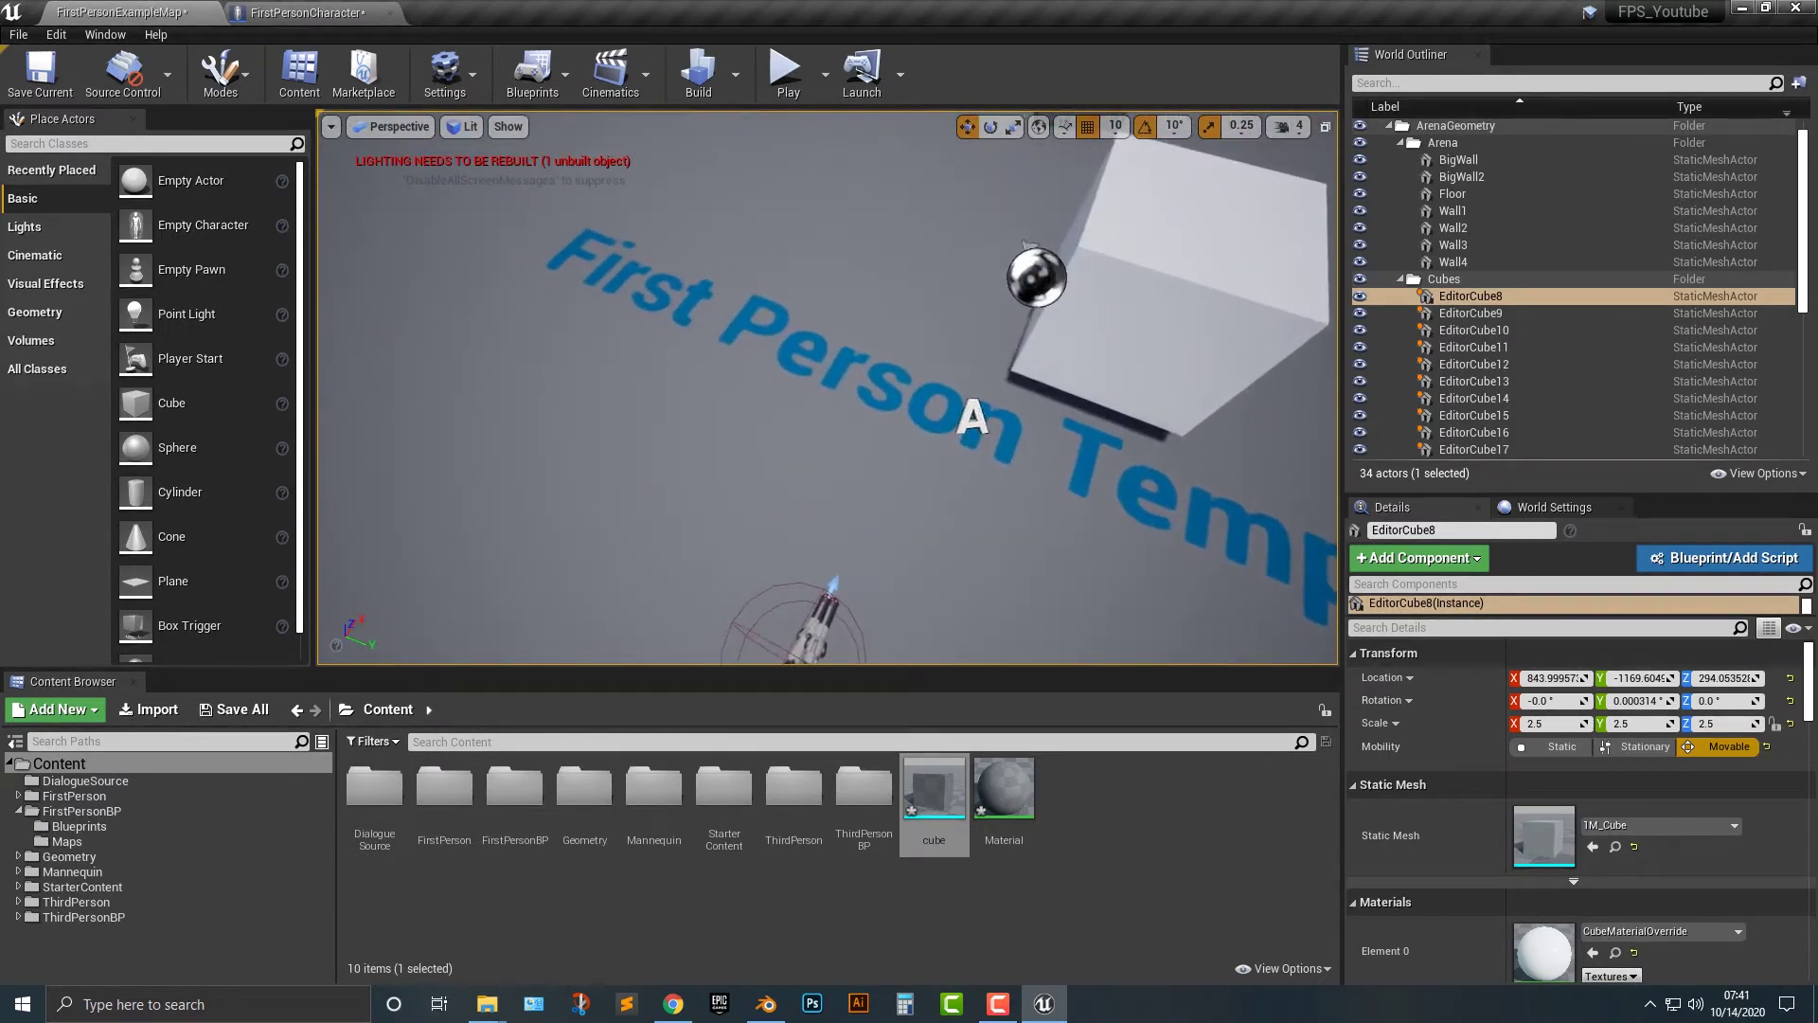
# - Open the imported cube's material and spread the overlapping Param and Material nodes apart
pyautogui.doubleClick(1004, 788)
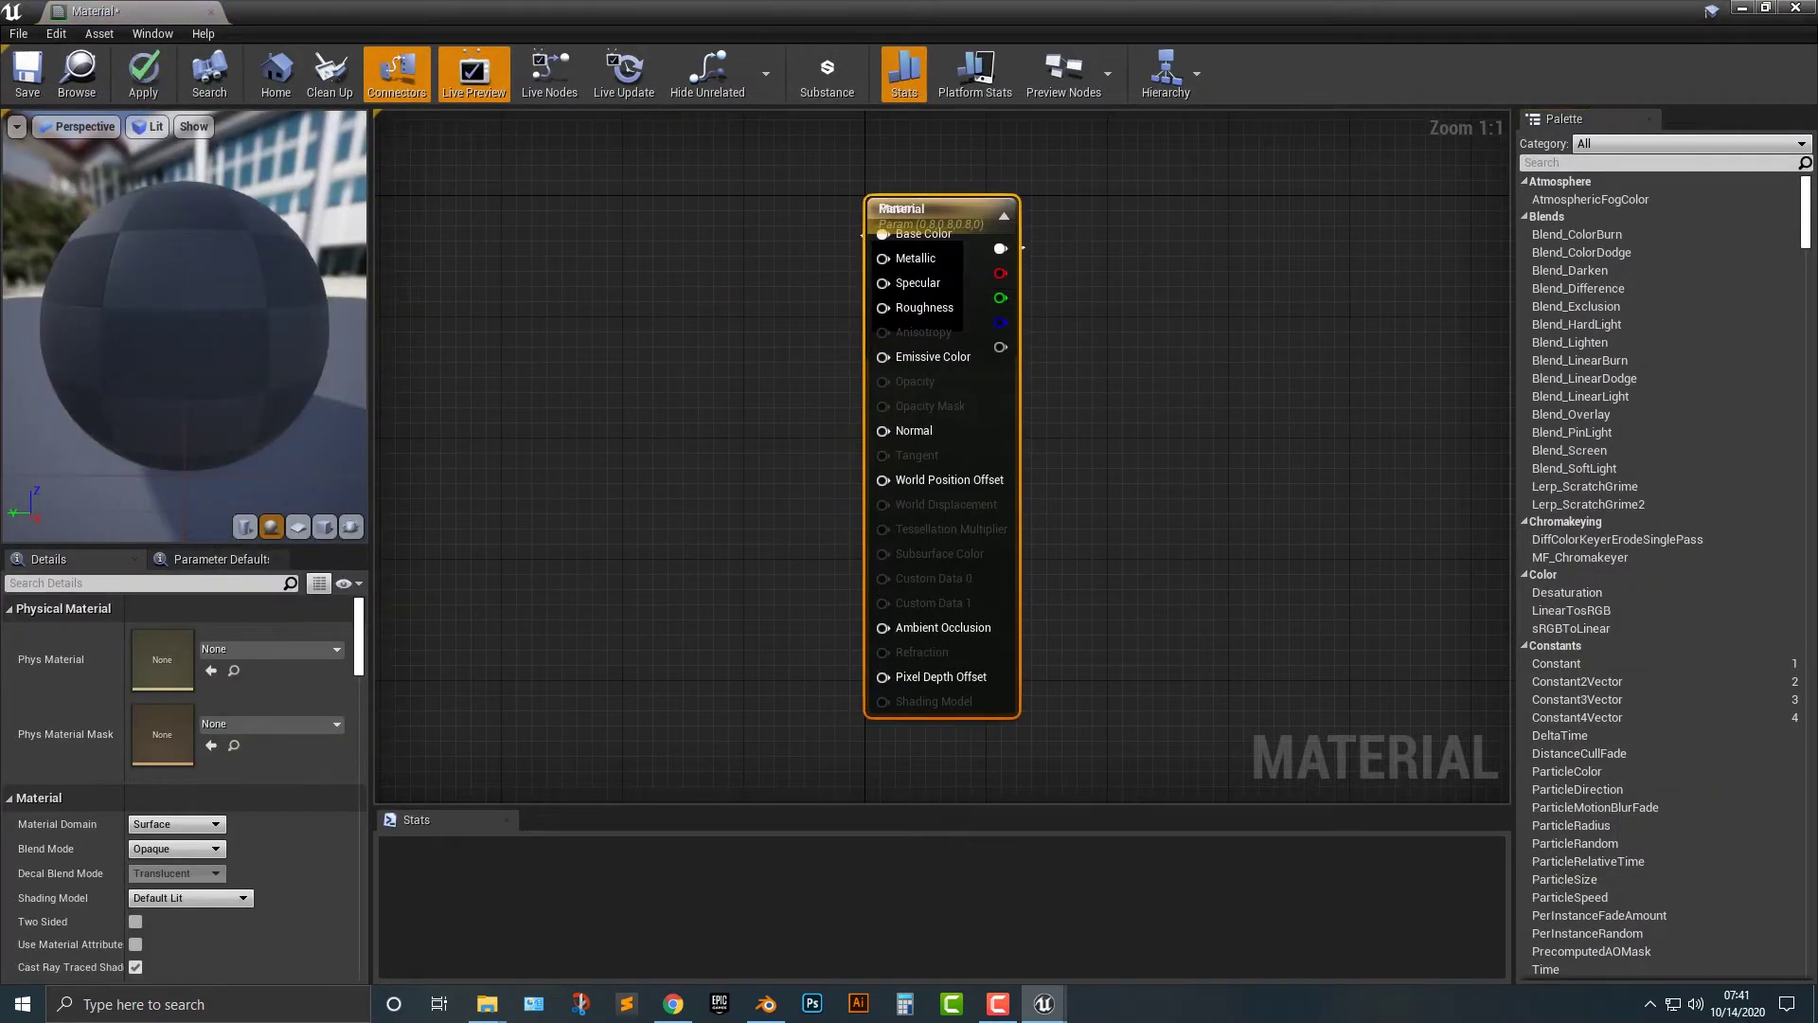
pyautogui.moveTo(933, 219); pyautogui.dragTo(1130, 219)
pyautogui.moveTo(936, 219); pyautogui.dragTo(814, 219)
# - Set the Param node's colour to a fully saturated pink-red with sRGB hex FF0055FF
pyautogui.doubleClick(864, 274)
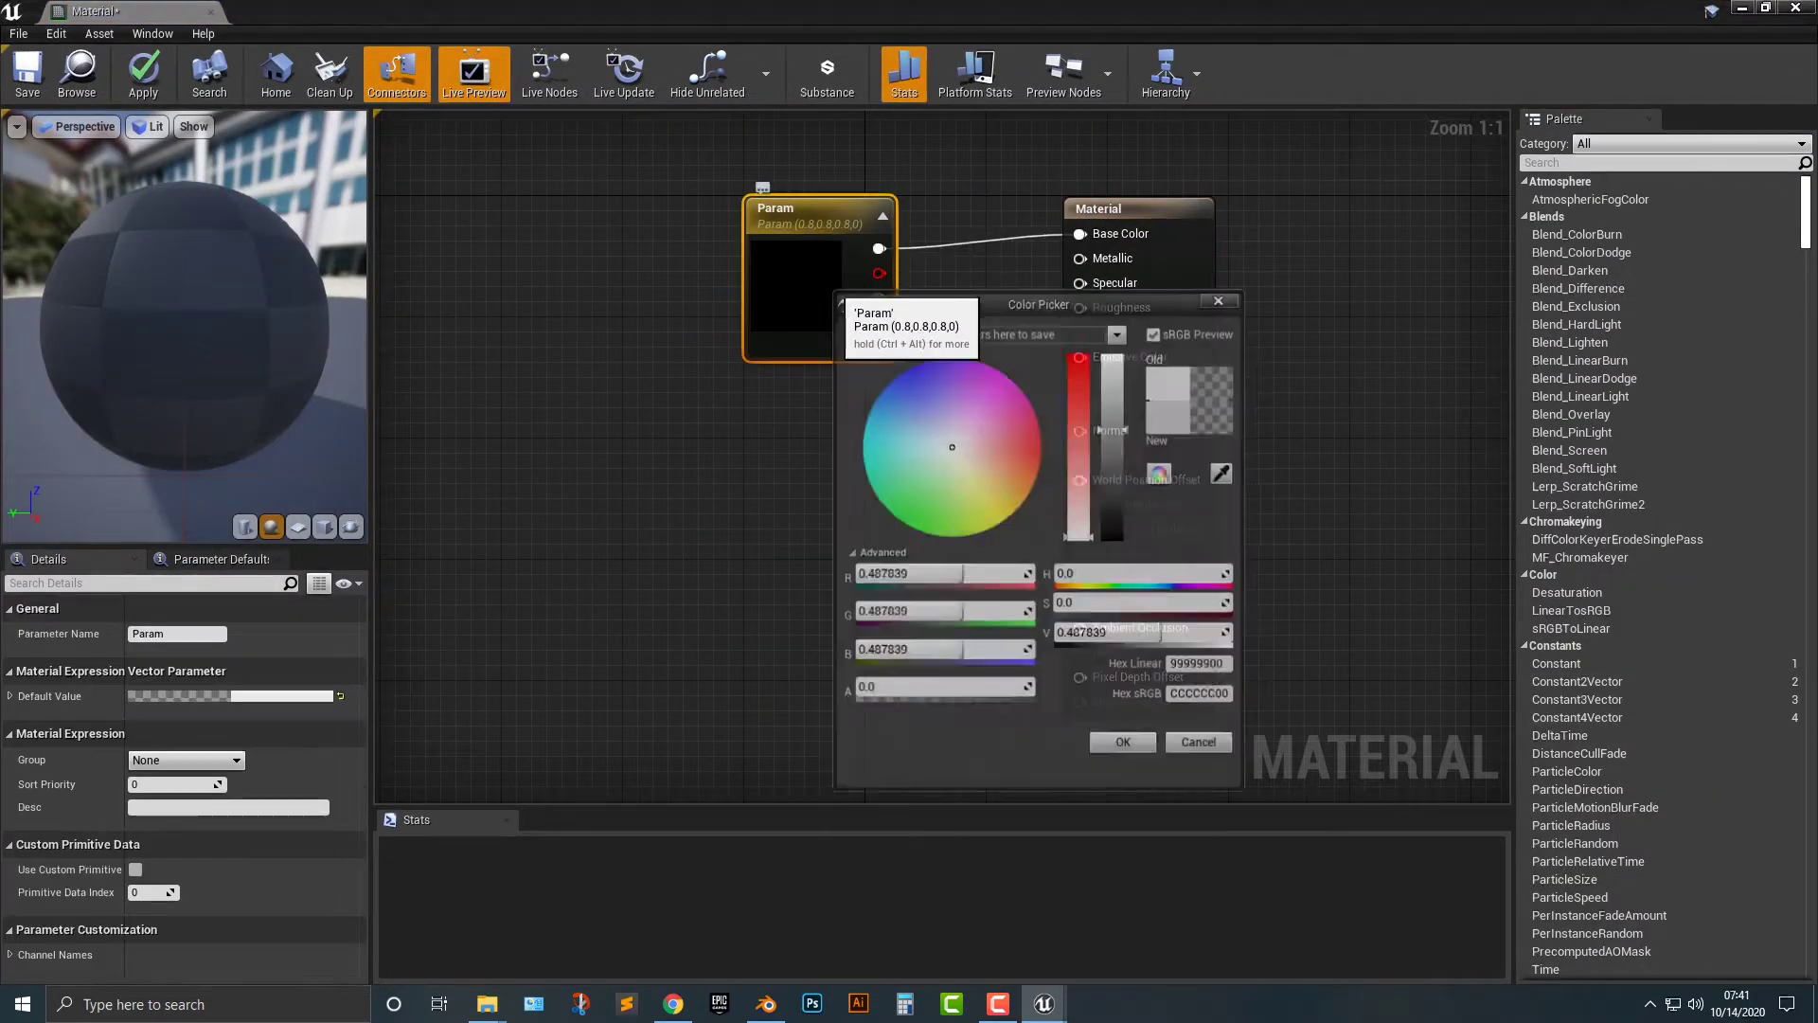
pyautogui.click(1034, 418)
pyautogui.moveTo(1115, 393); pyautogui.dragTo(1116, 359)
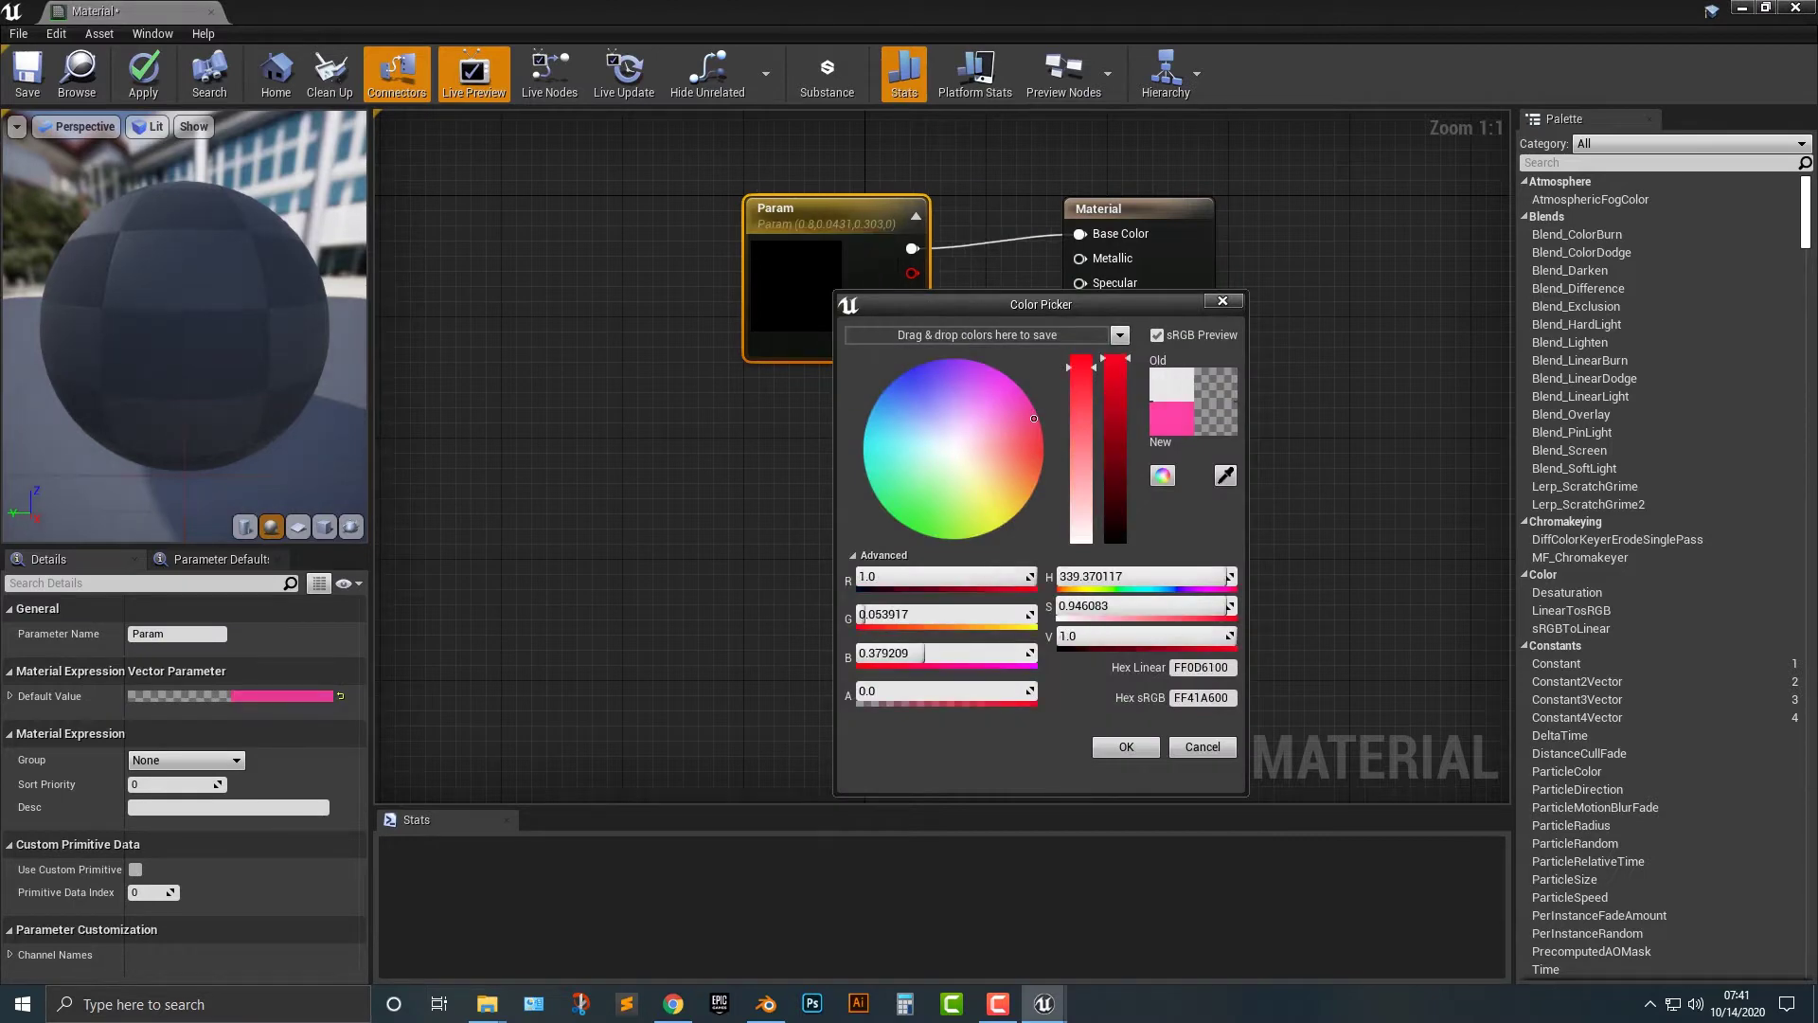
pyautogui.click(1226, 474)
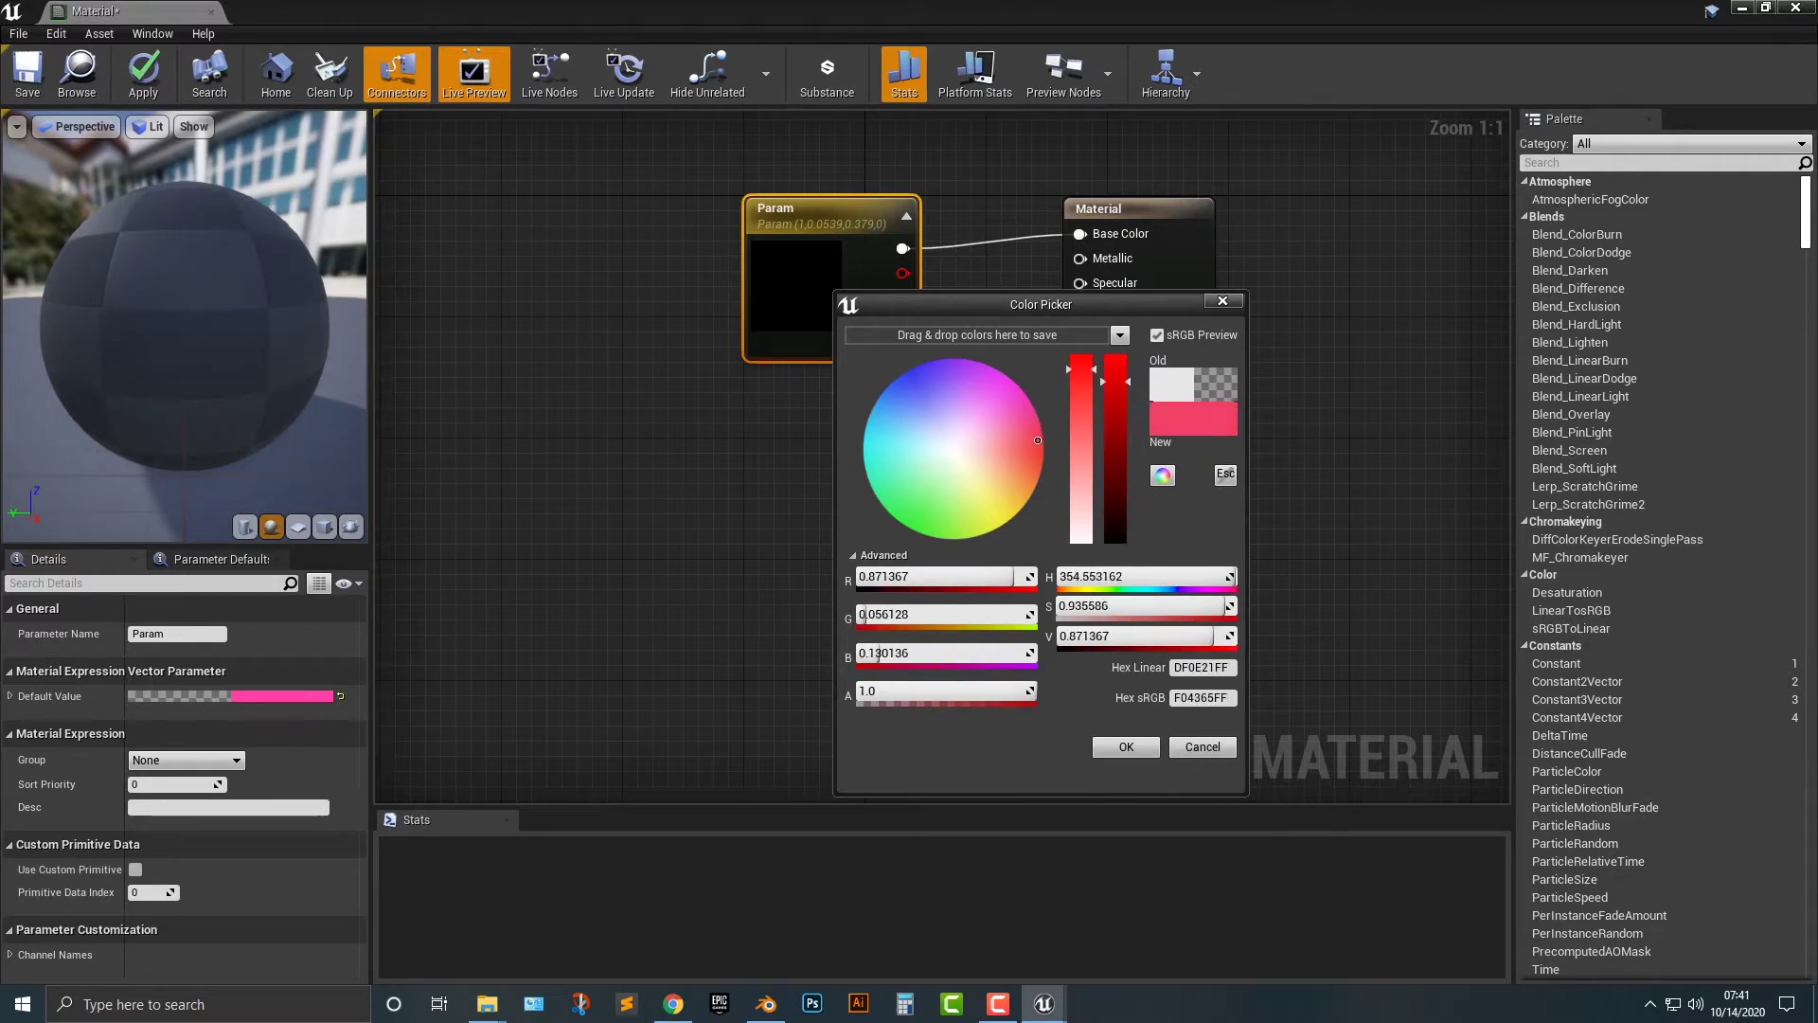
pyautogui.click(1036, 435)
pyautogui.moveTo(1116, 381); pyautogui.dragTo(1083, 355)
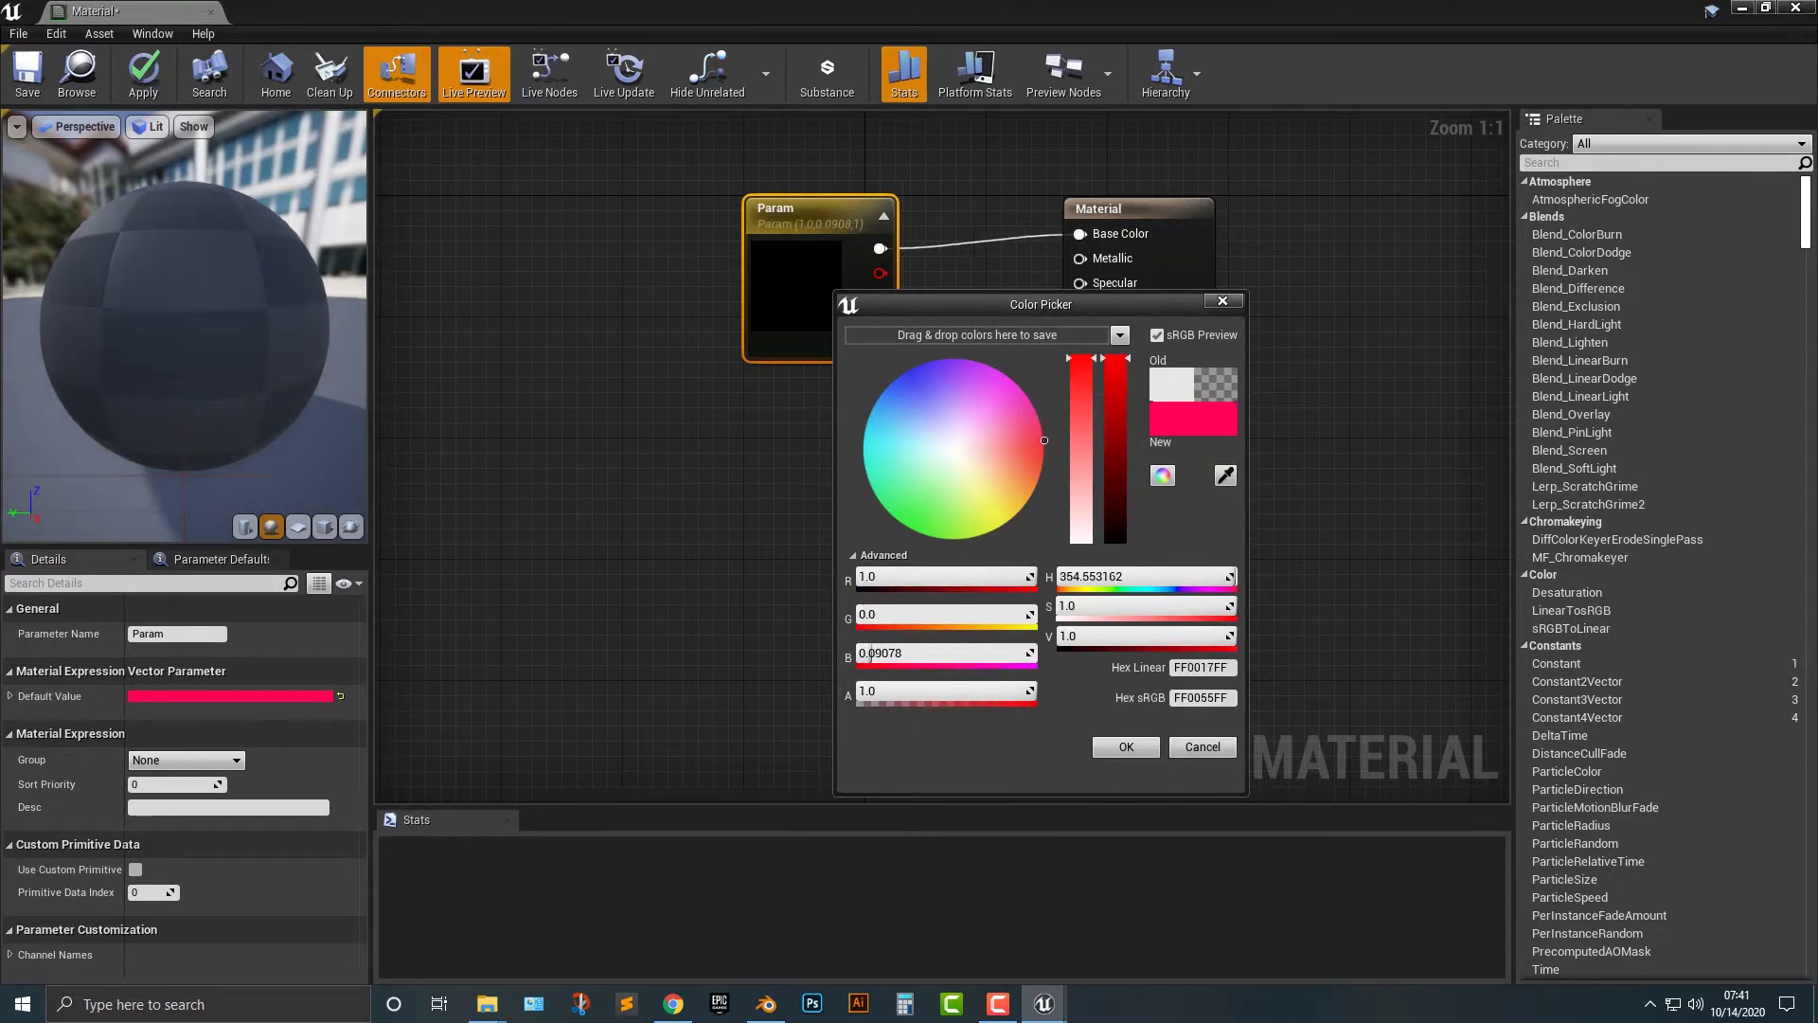
pyautogui.click(1126, 747)
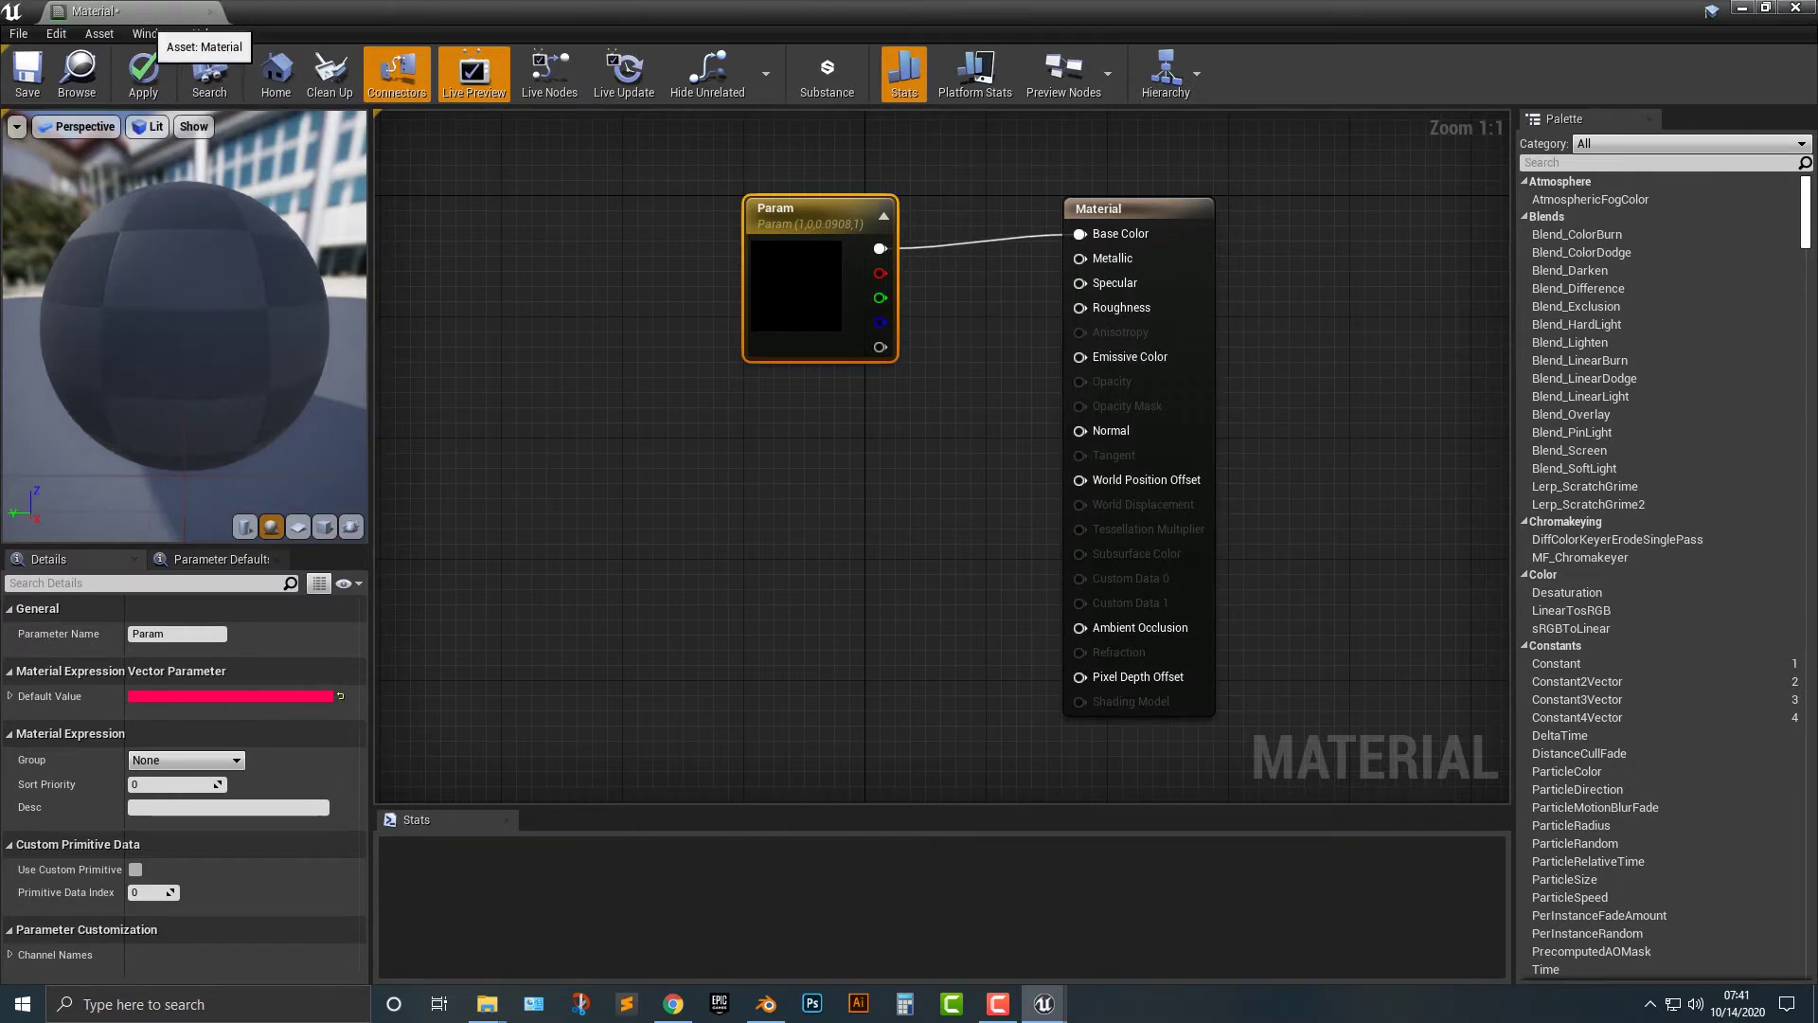
# - Apply and save the material, dock its editor beside the other open editors, and return to FirstPersonExampleMap
pyautogui.click(143, 73)
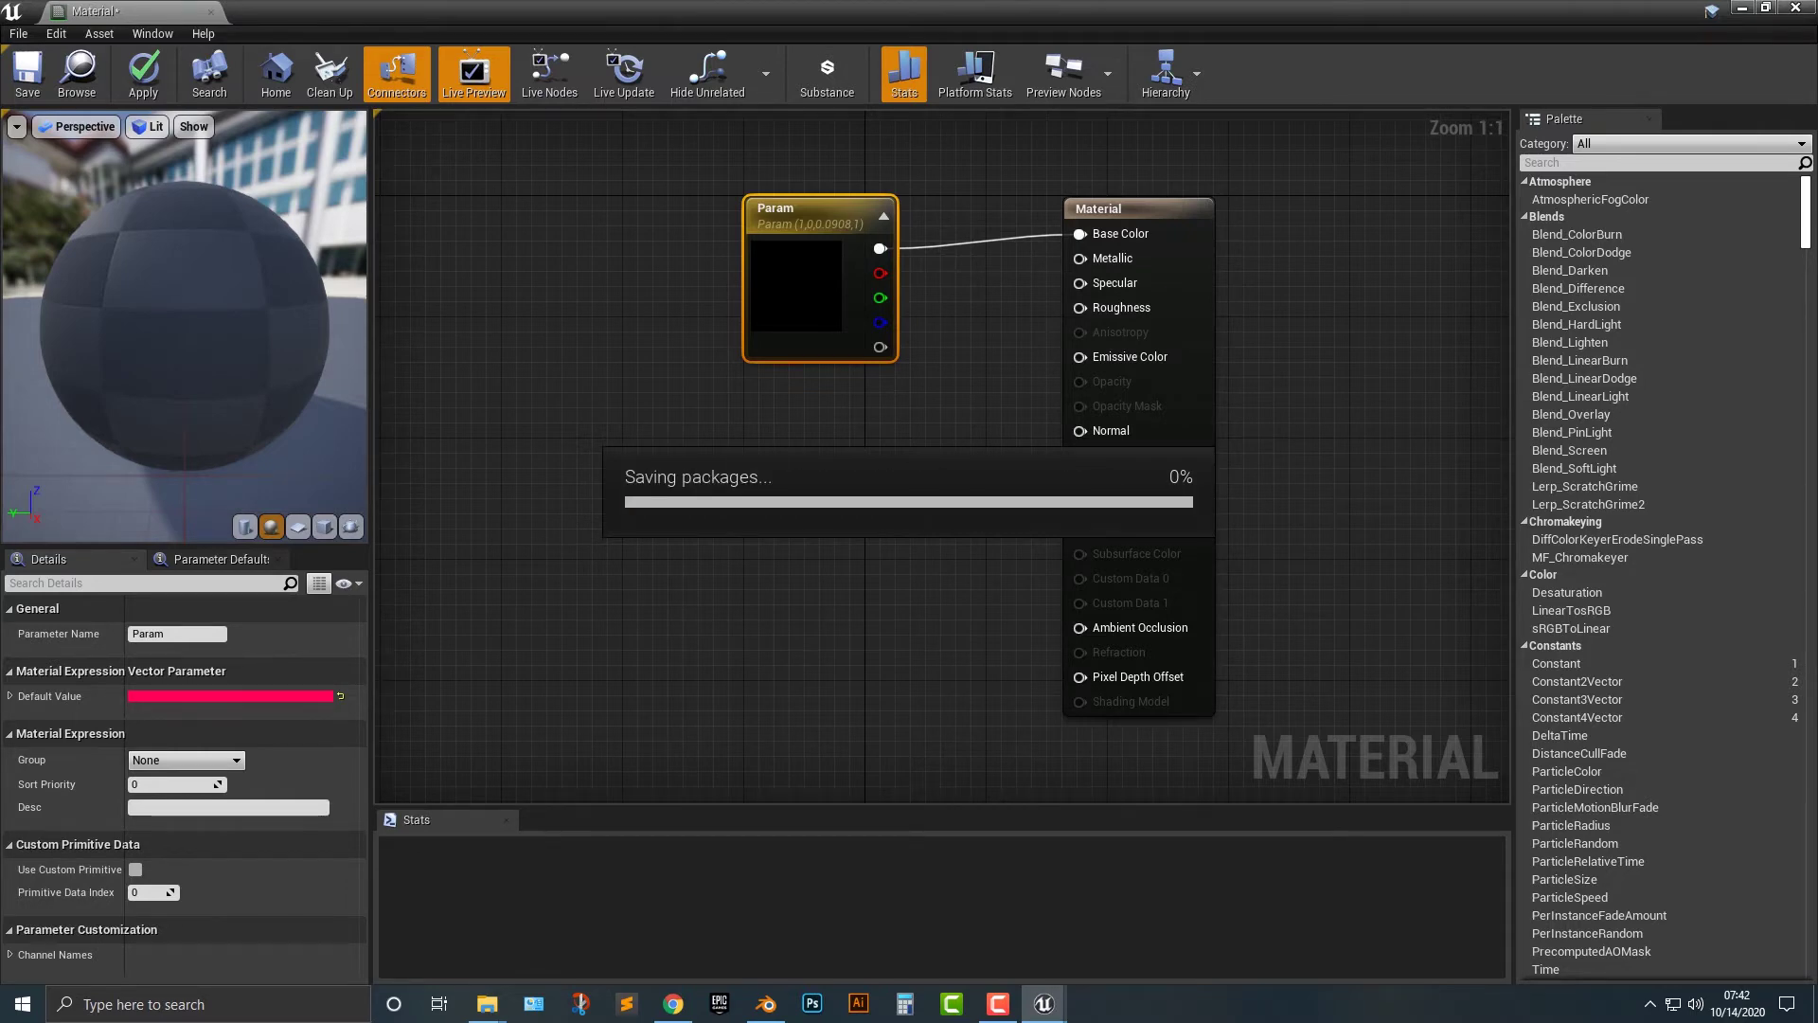
pyautogui.moveTo(113, 10); pyautogui.dragTo(379, 11)
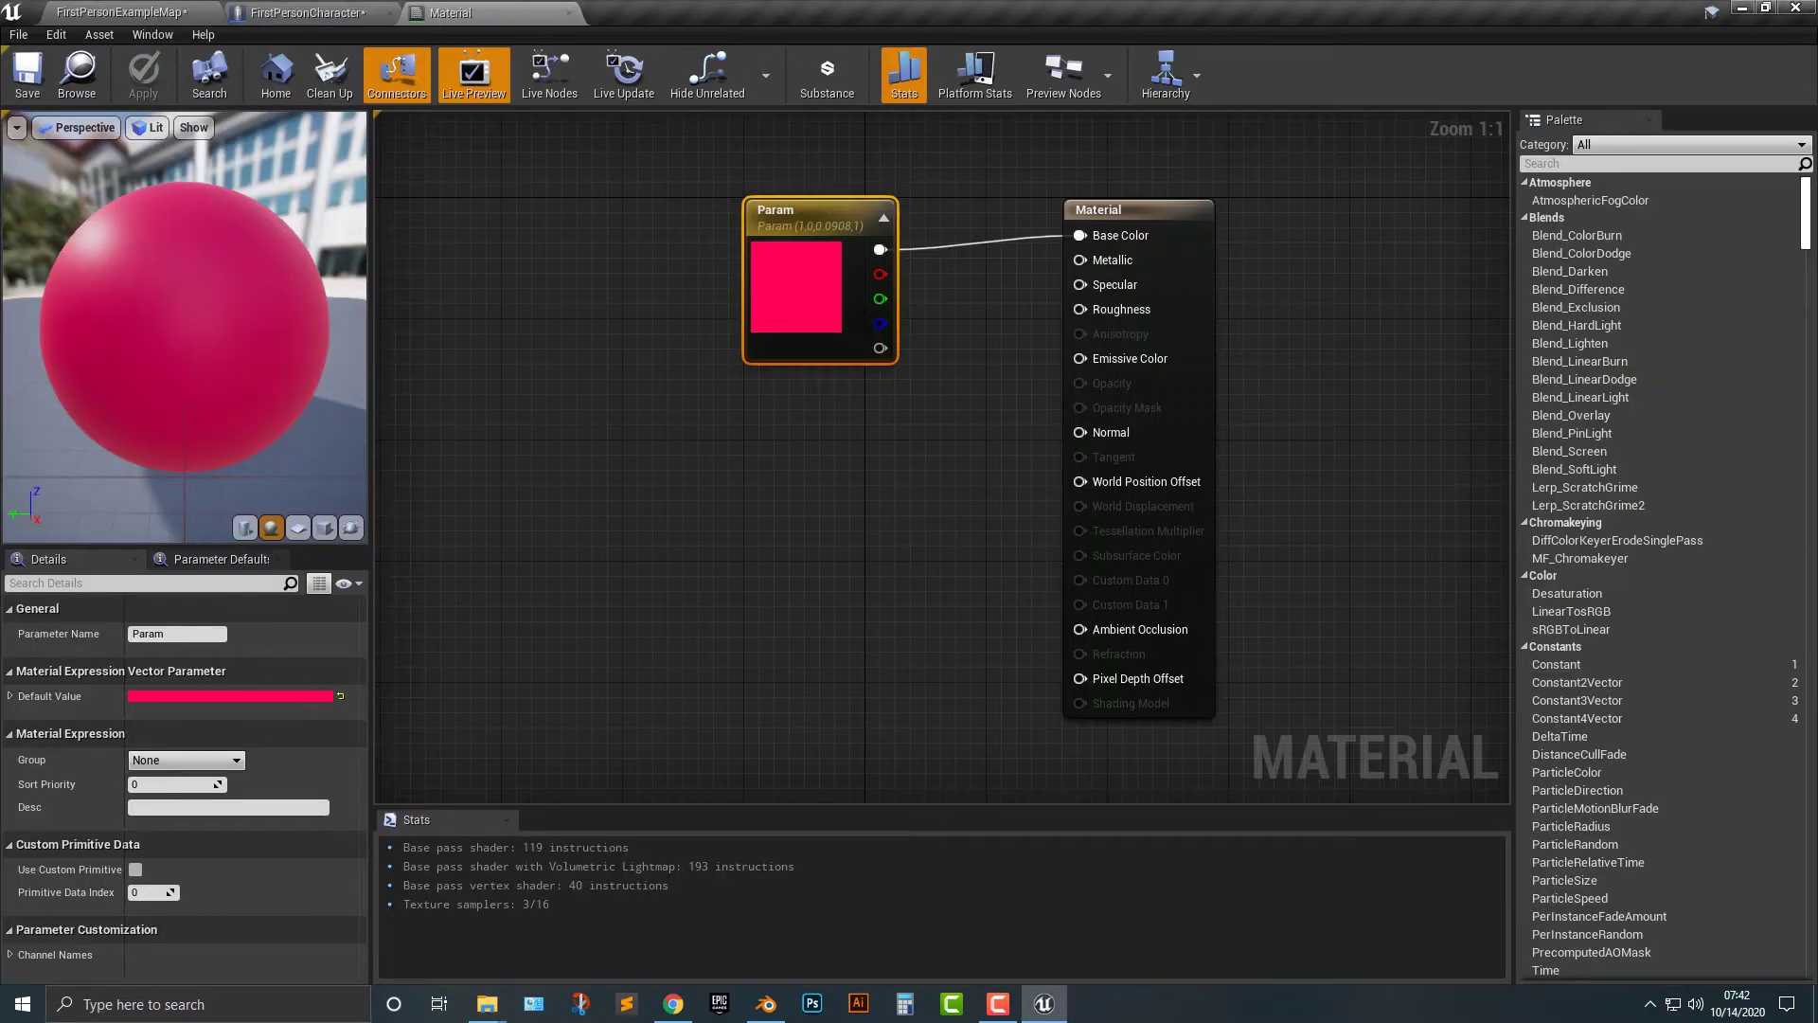
pyautogui.click(121, 13)
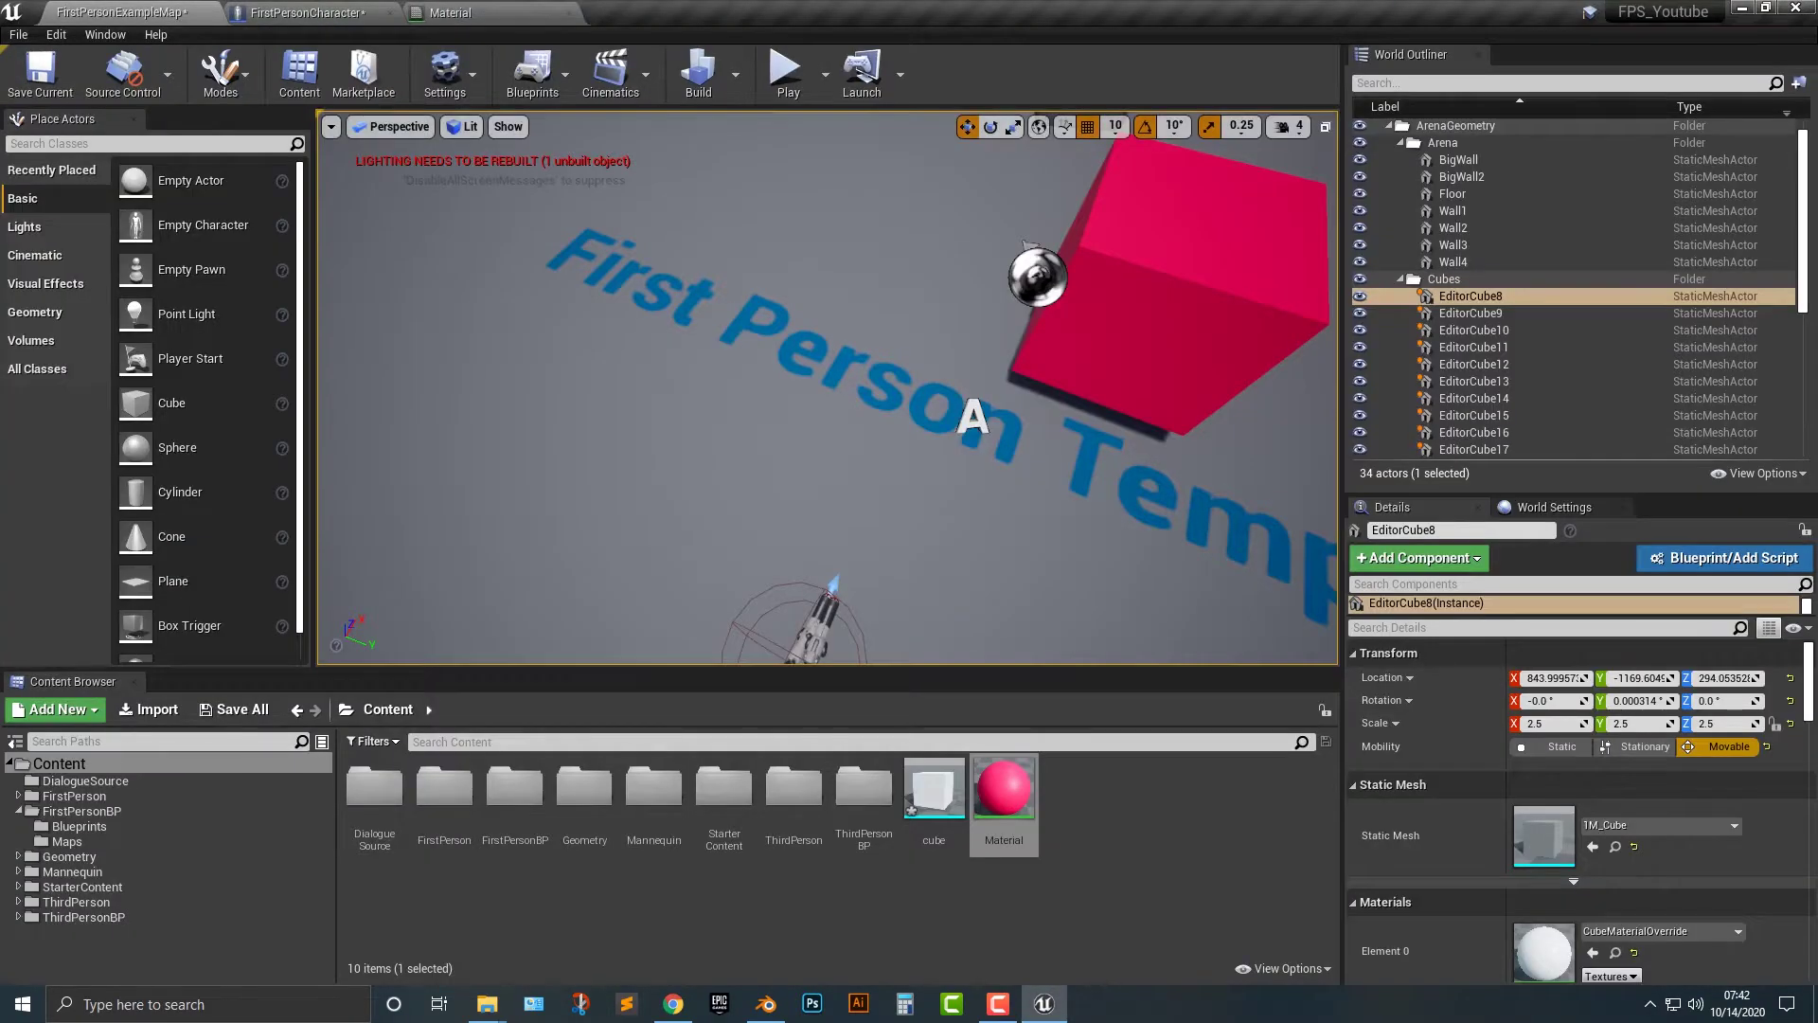
# - Delete the placed pink-red cube from the level
pyautogui.moveTo(828, 388); pyautogui.dragTo(916, 254, button='right')
pyautogui.press('s')
pyautogui.click(797, 438)
pyautogui.press('Delete')
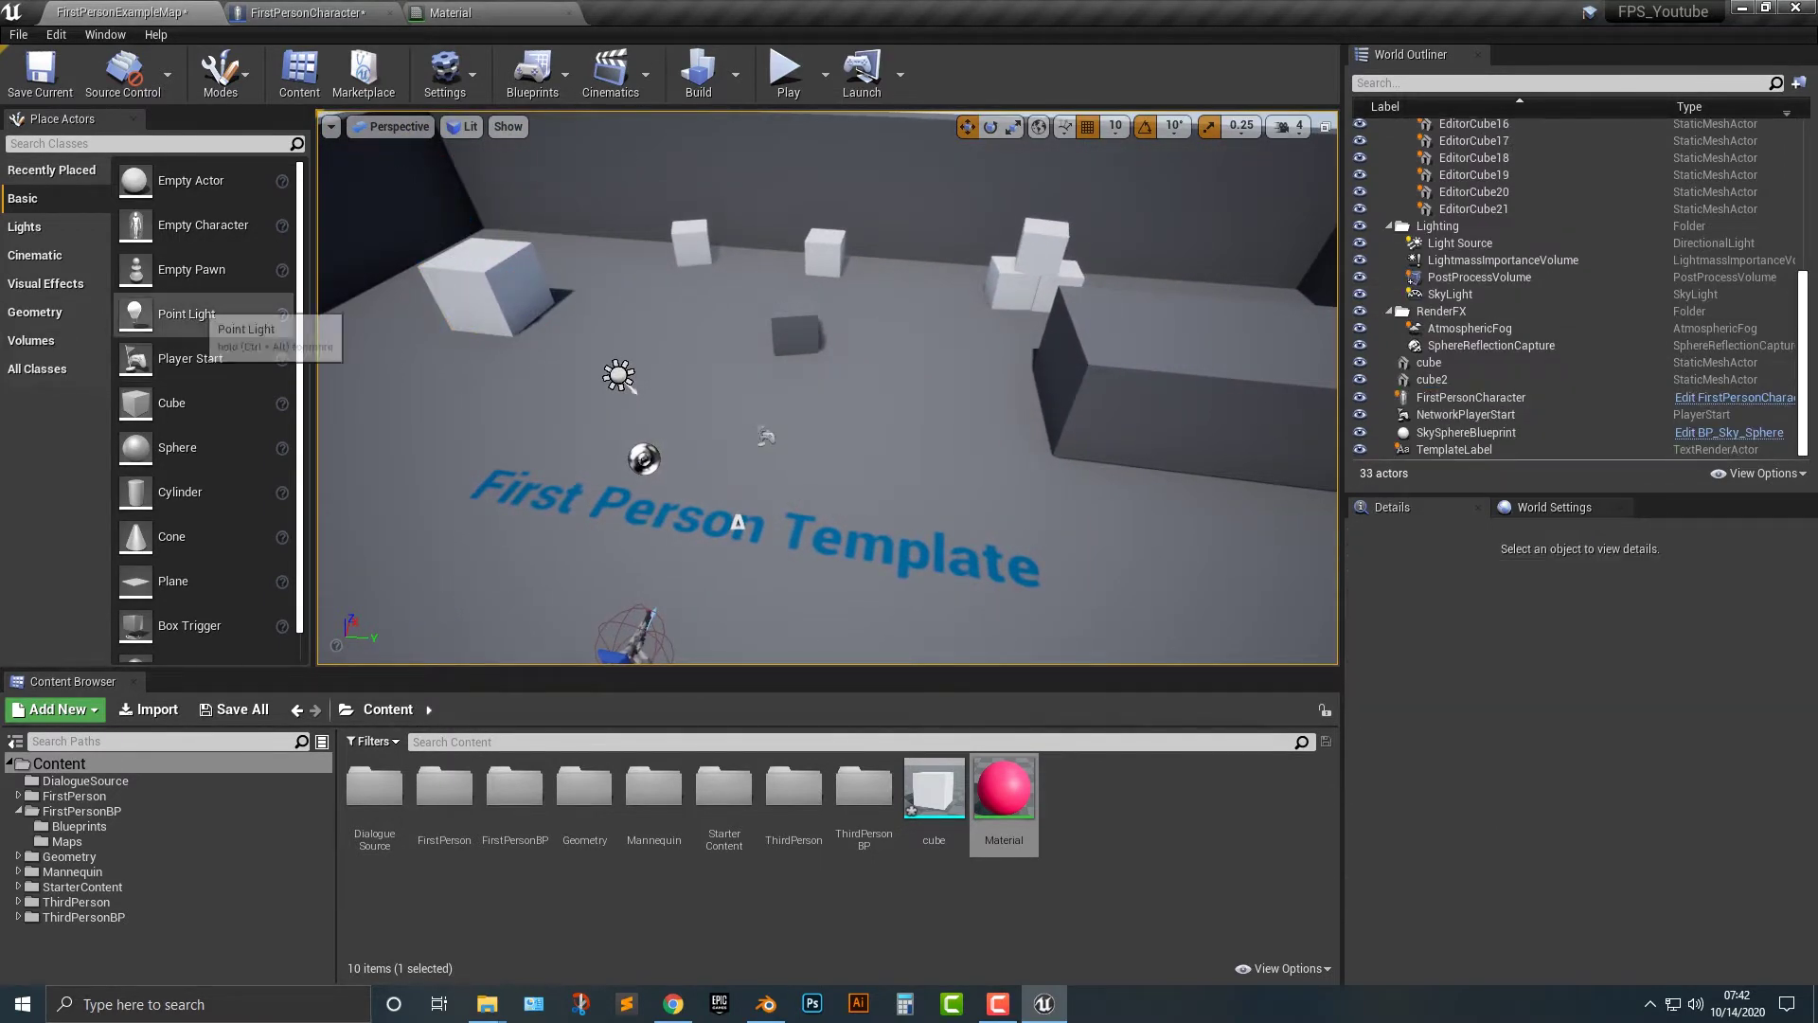
# - Open the FirstPersonCharacter blueprint and show its component viewport
pyautogui.click(339, 13)
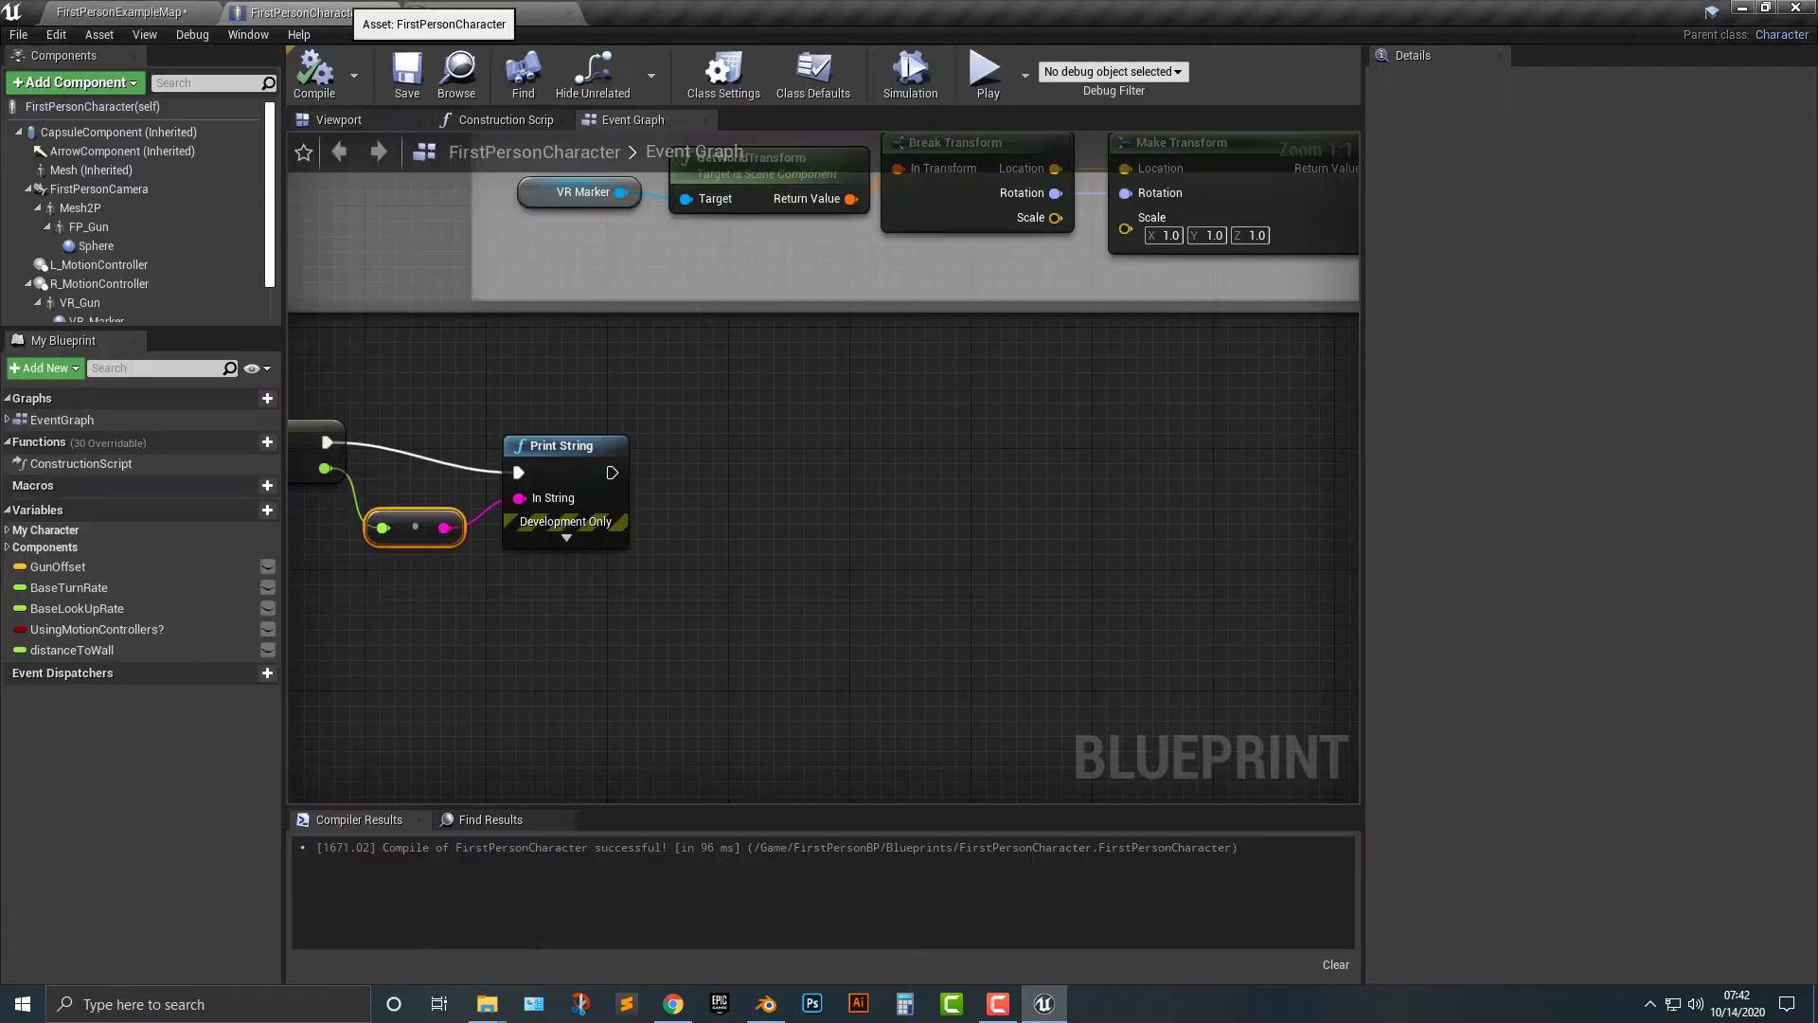
pyautogui.moveTo(499, 337); pyautogui.dragTo(1042, 407, button='right')
pyautogui.click(356, 117)
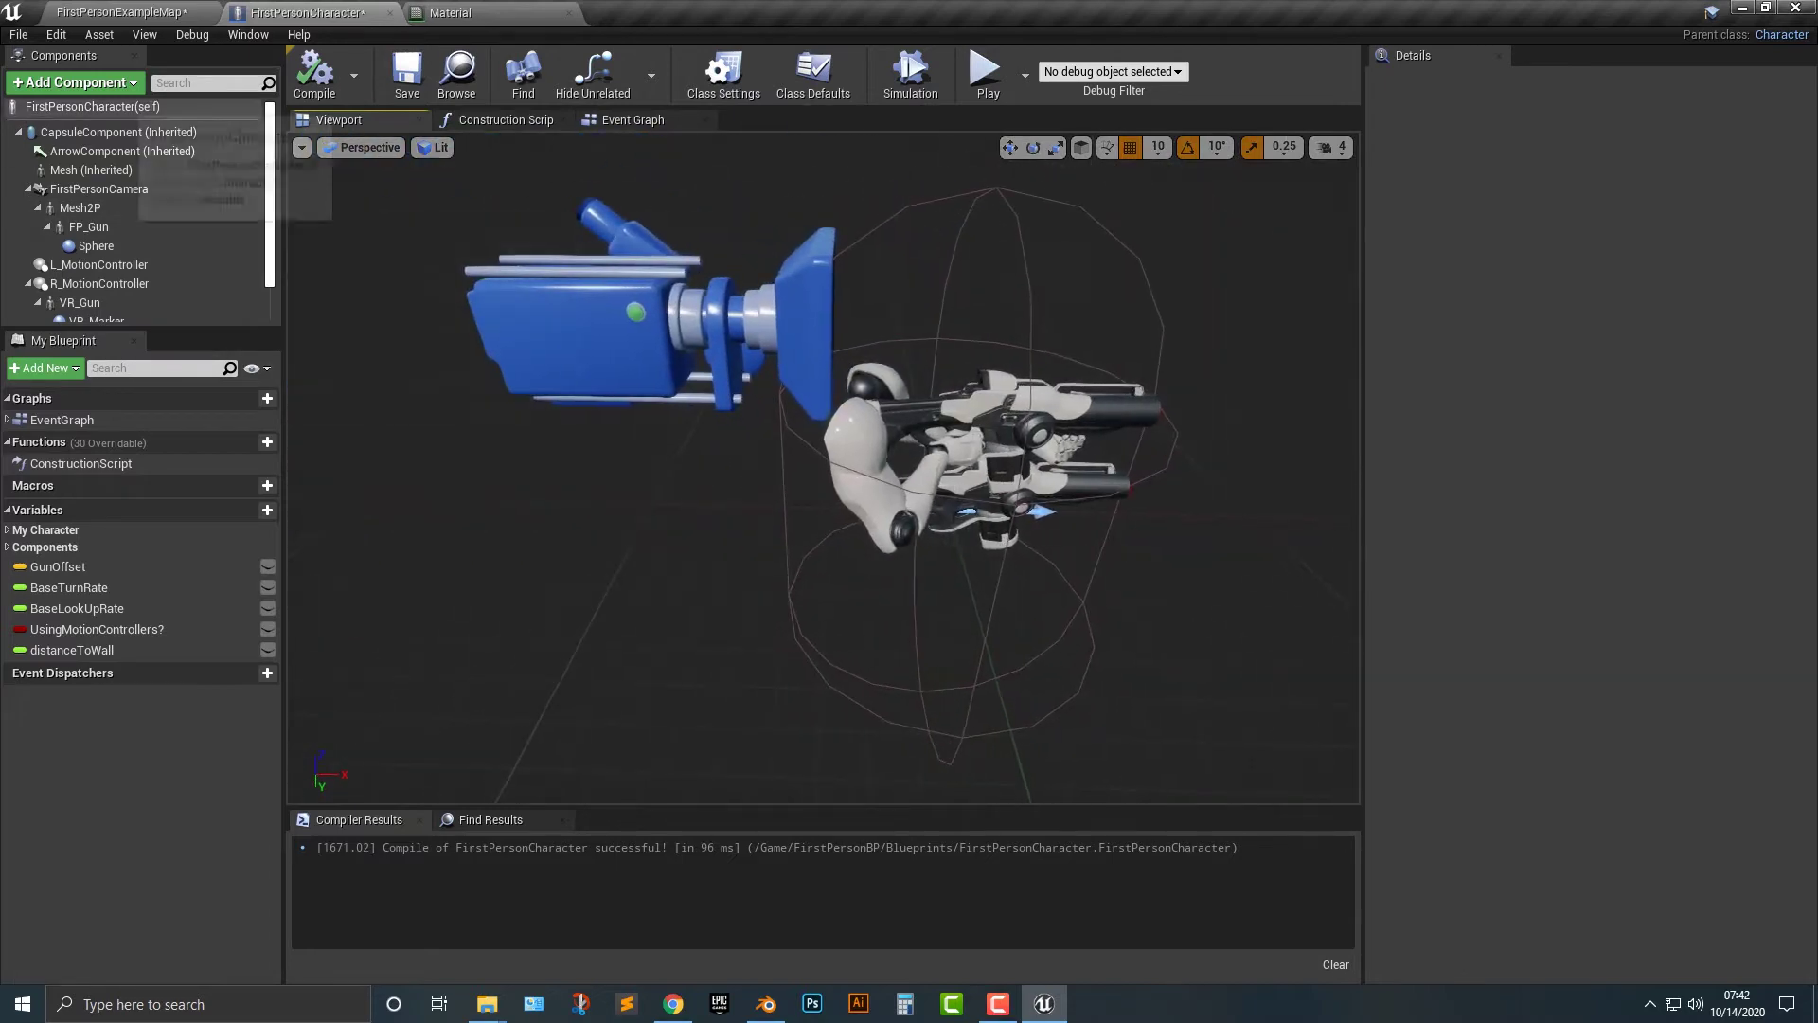
# - Add a Static Mesh component named Laser under the Sphere component of FP_Gun
pyautogui.click(89, 227)
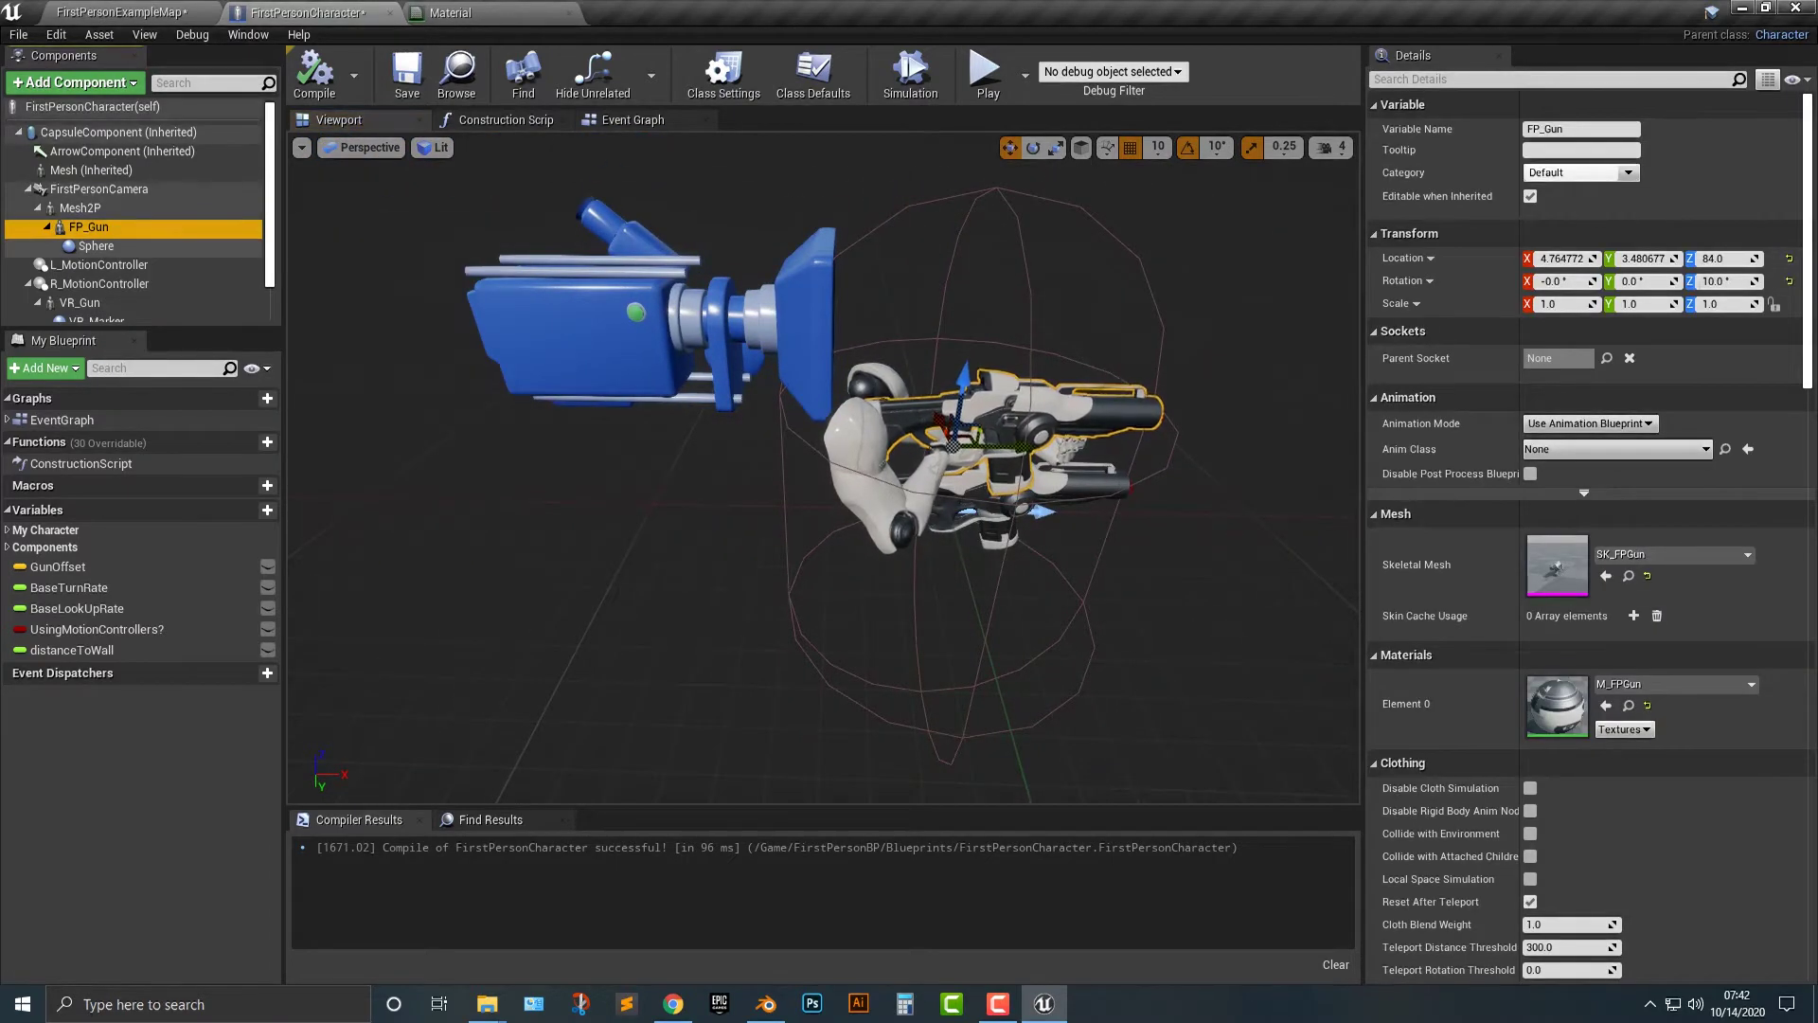
pyautogui.click(95, 245)
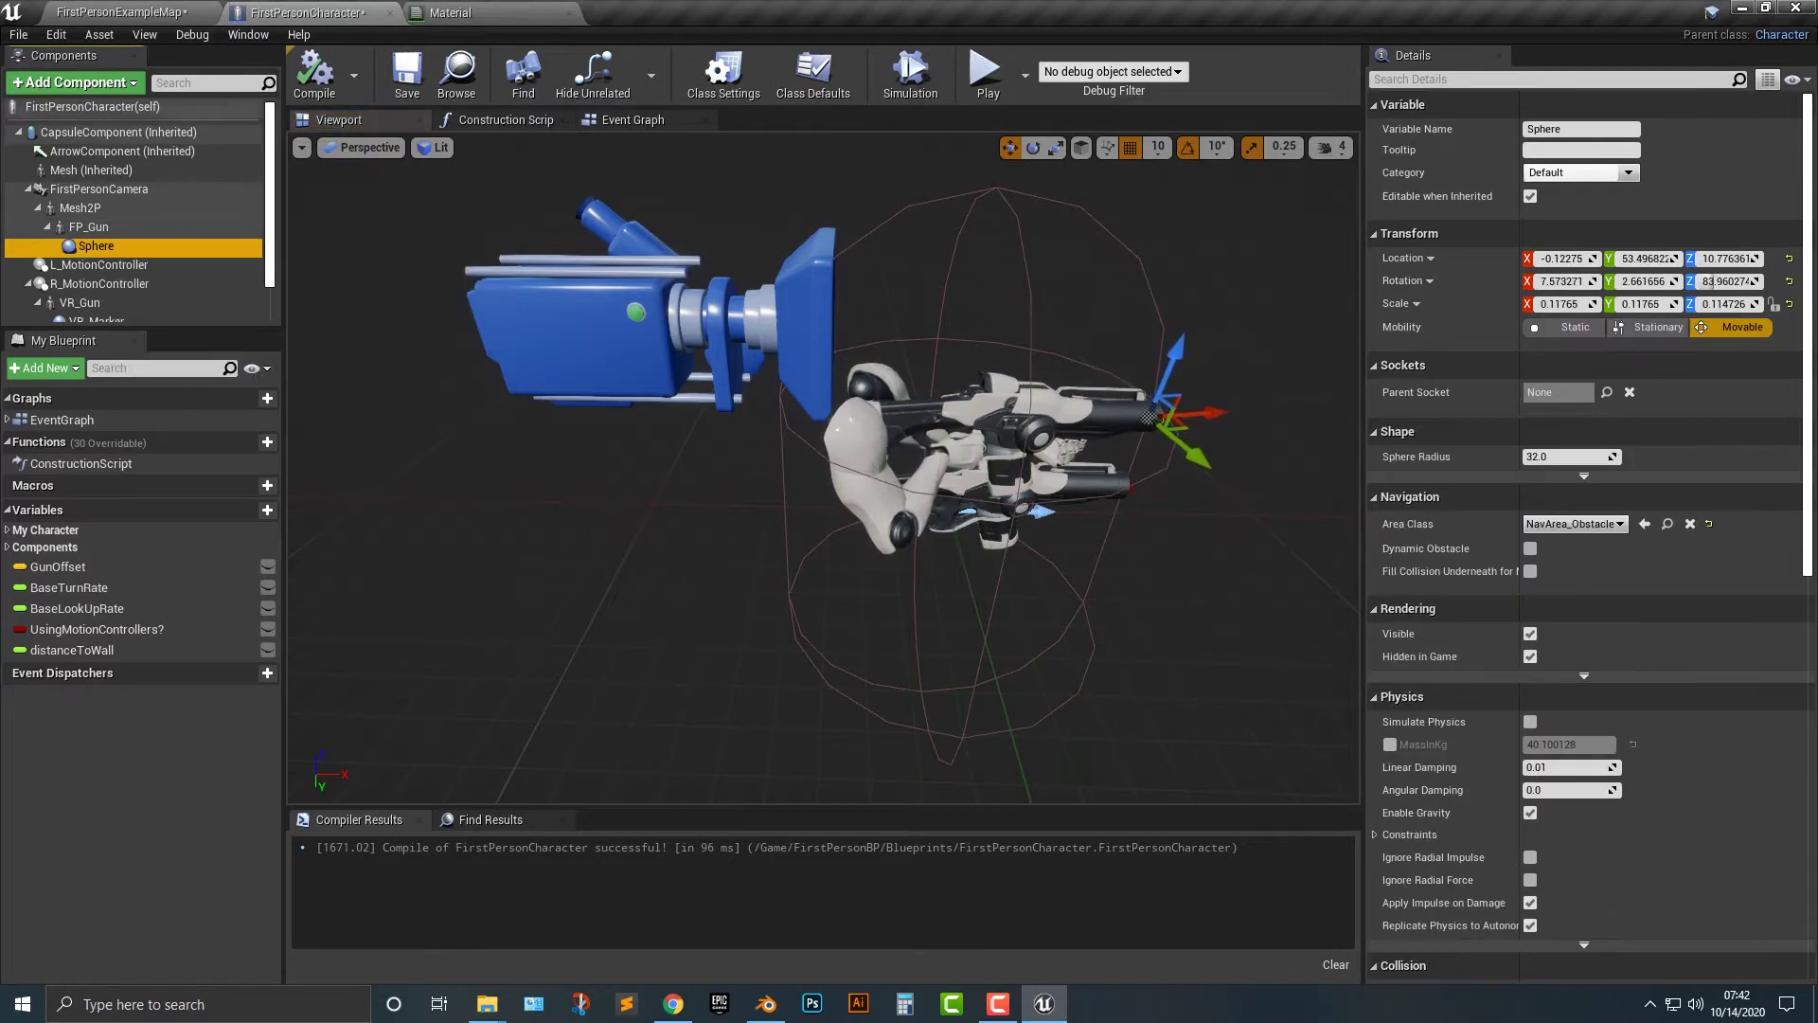
pyautogui.click(75, 83)
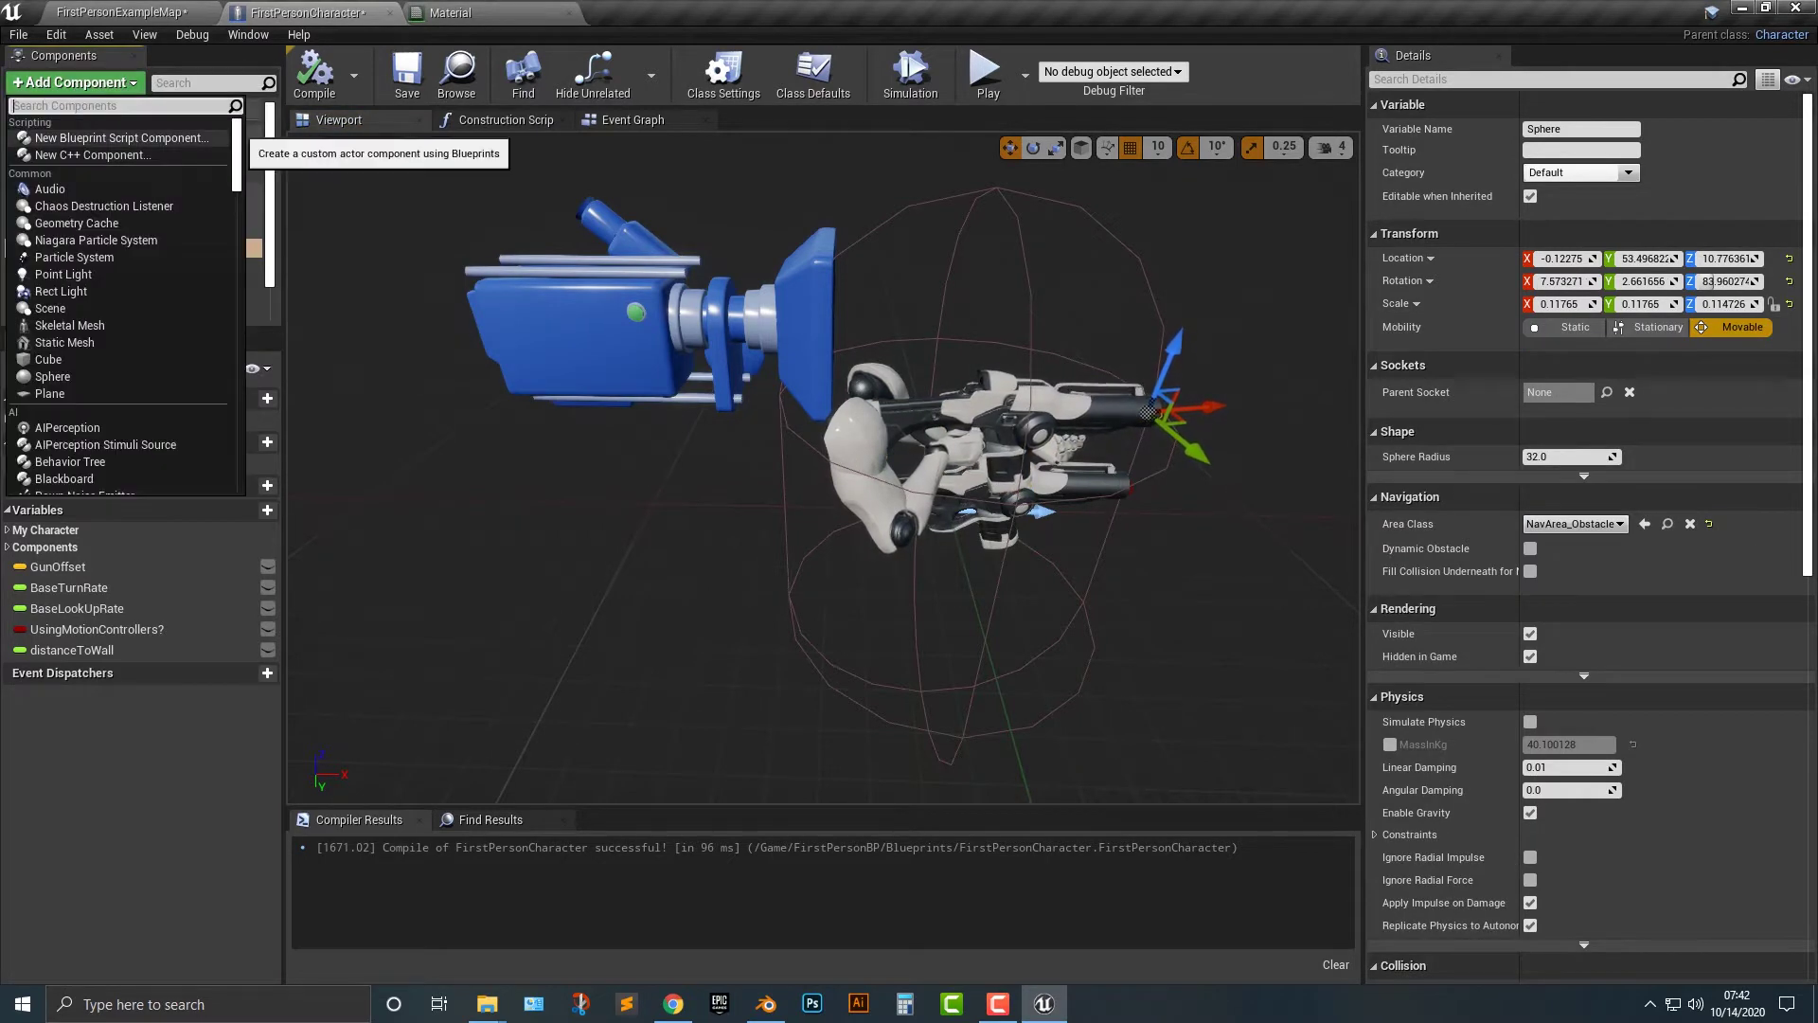
pyautogui.write('stati')
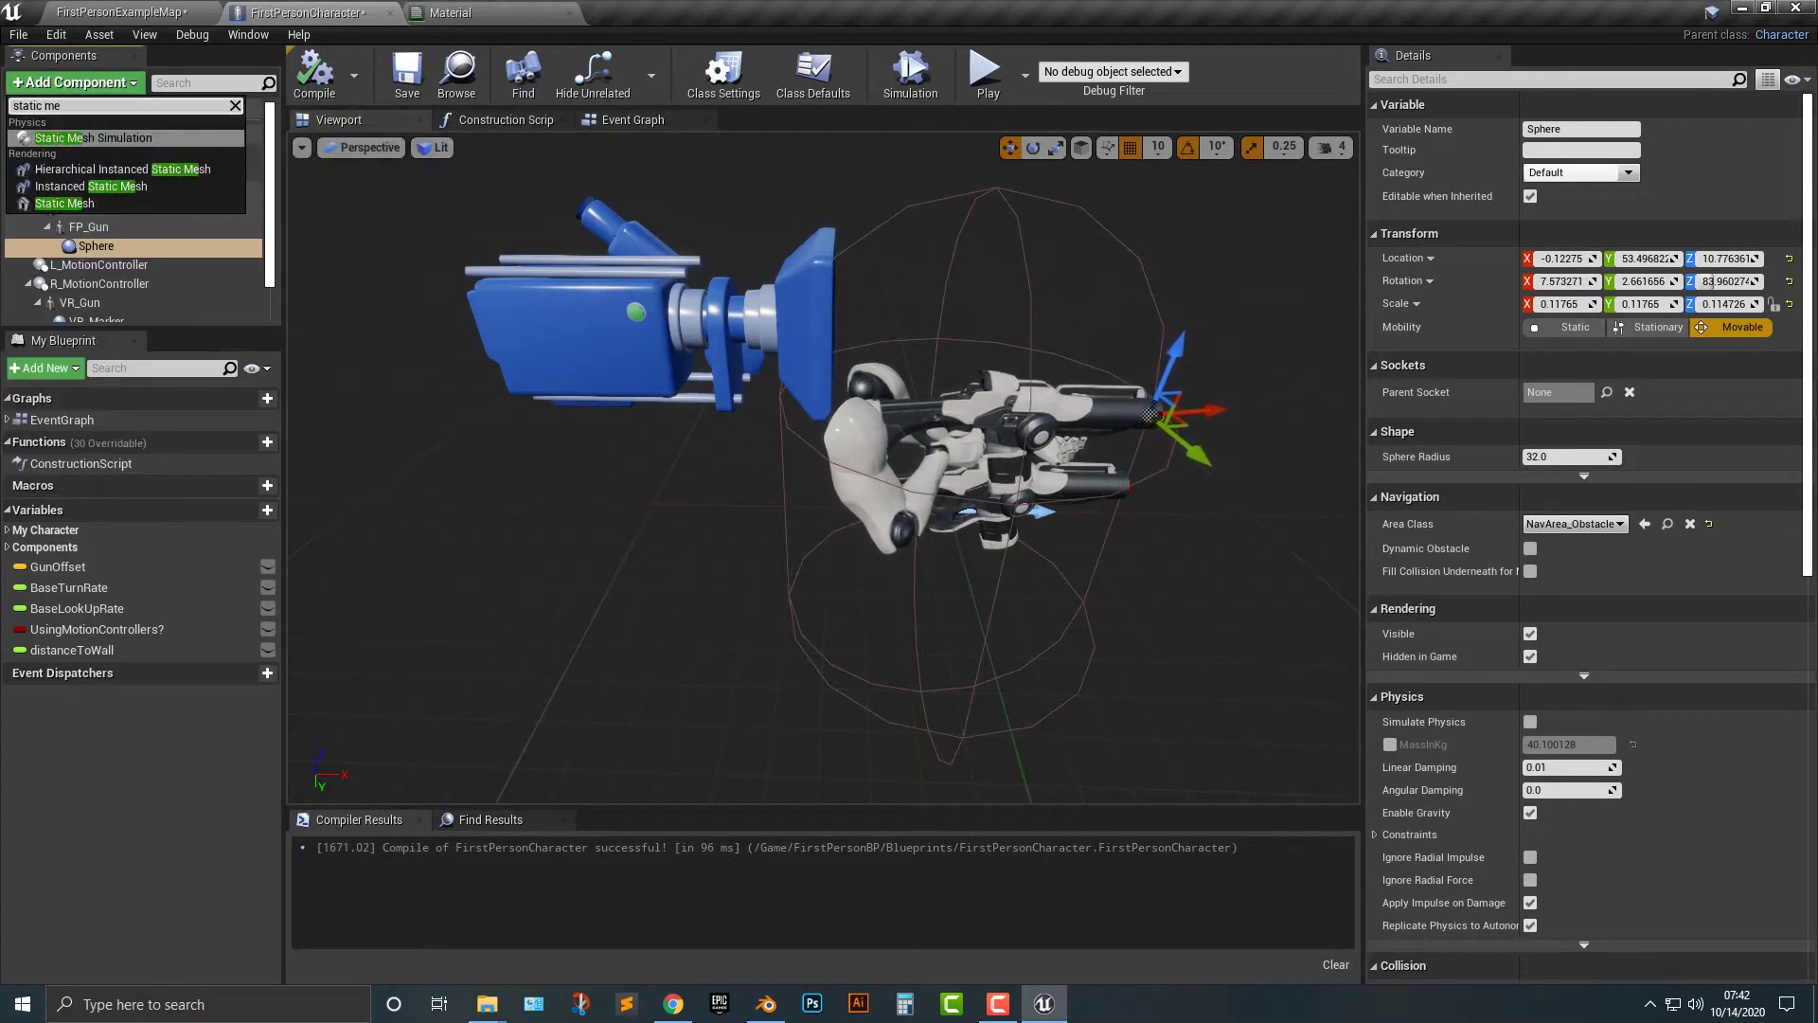
pyautogui.write('c me')
pyautogui.click(65, 203)
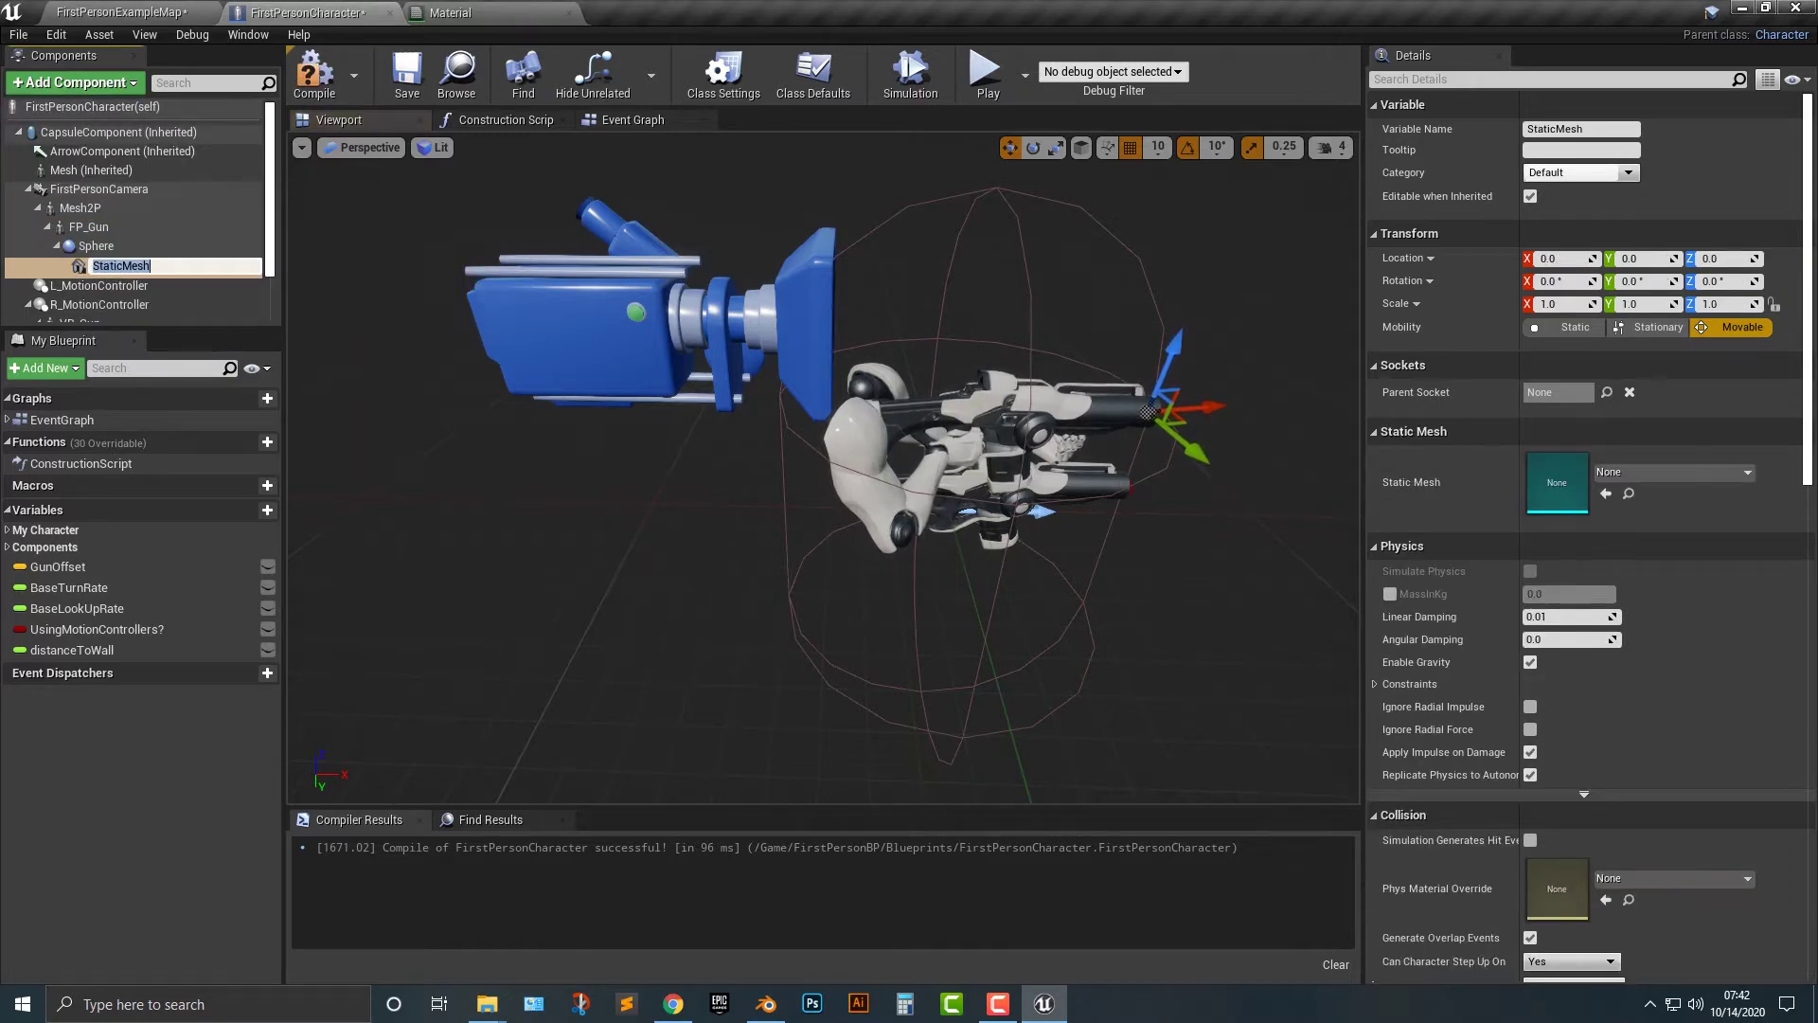
pyautogui.write('Laser')
pyautogui.press('Return')
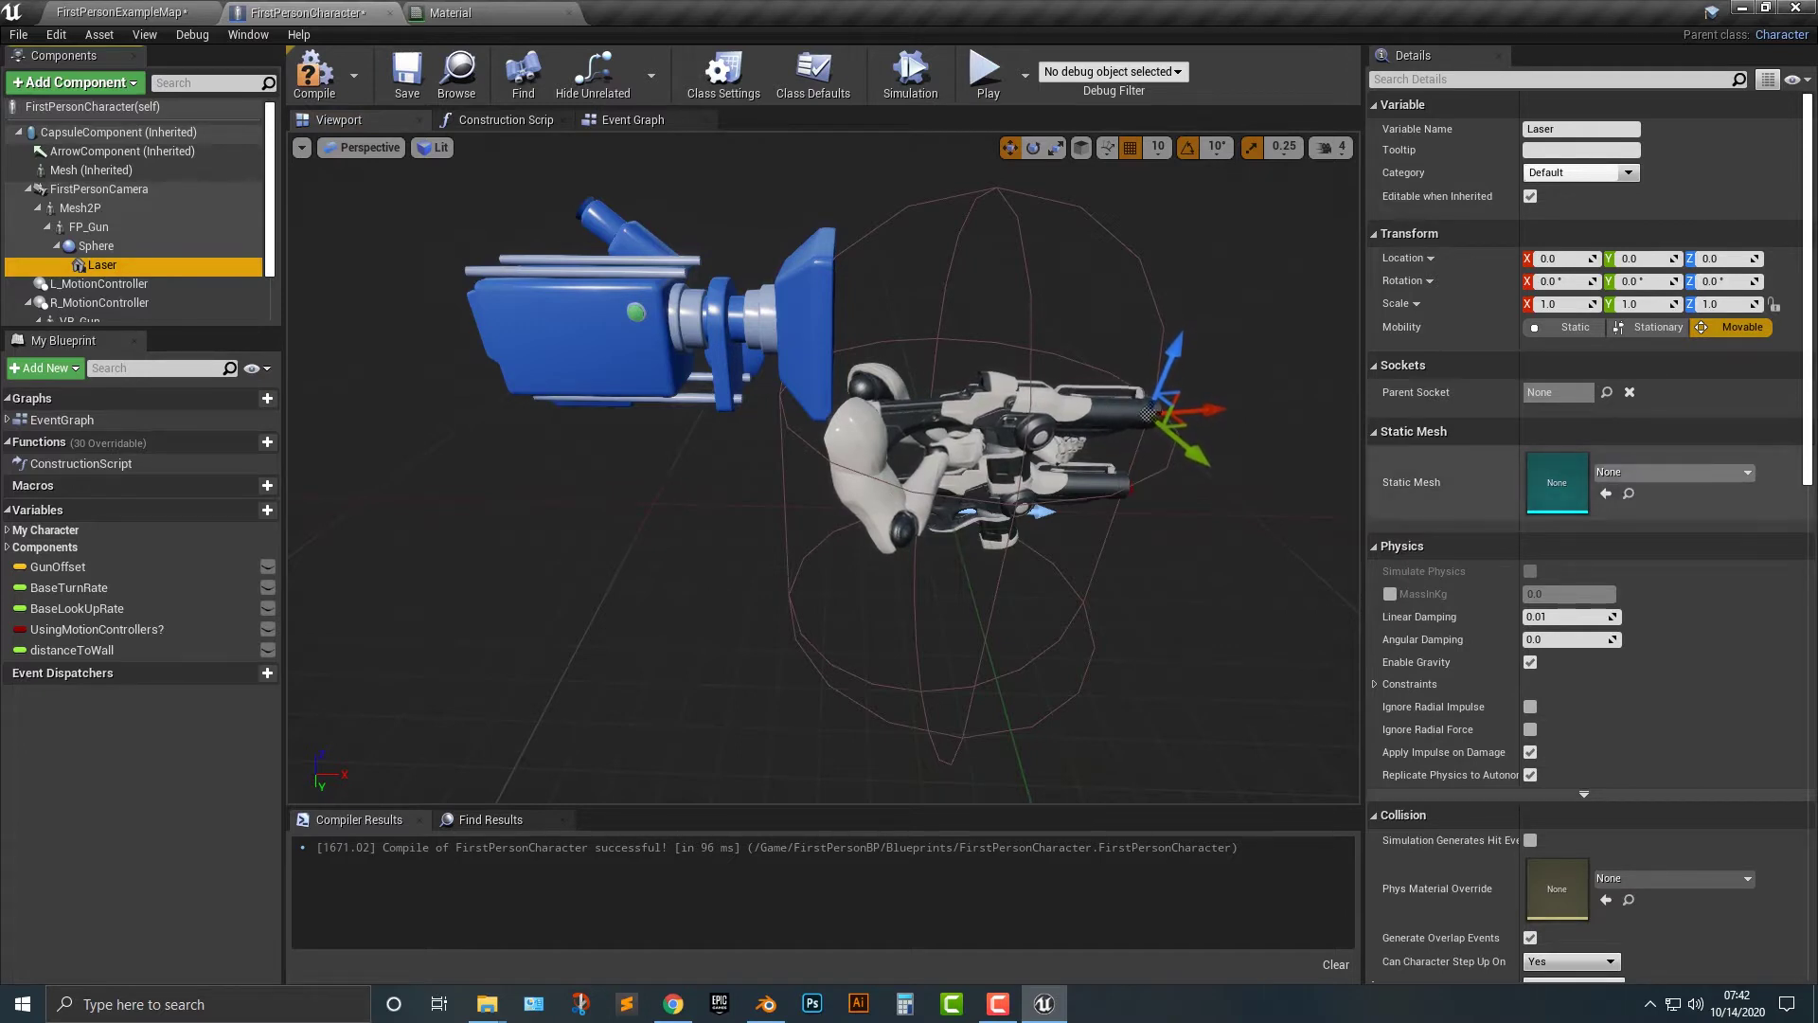
pyautogui.click(1671, 472)
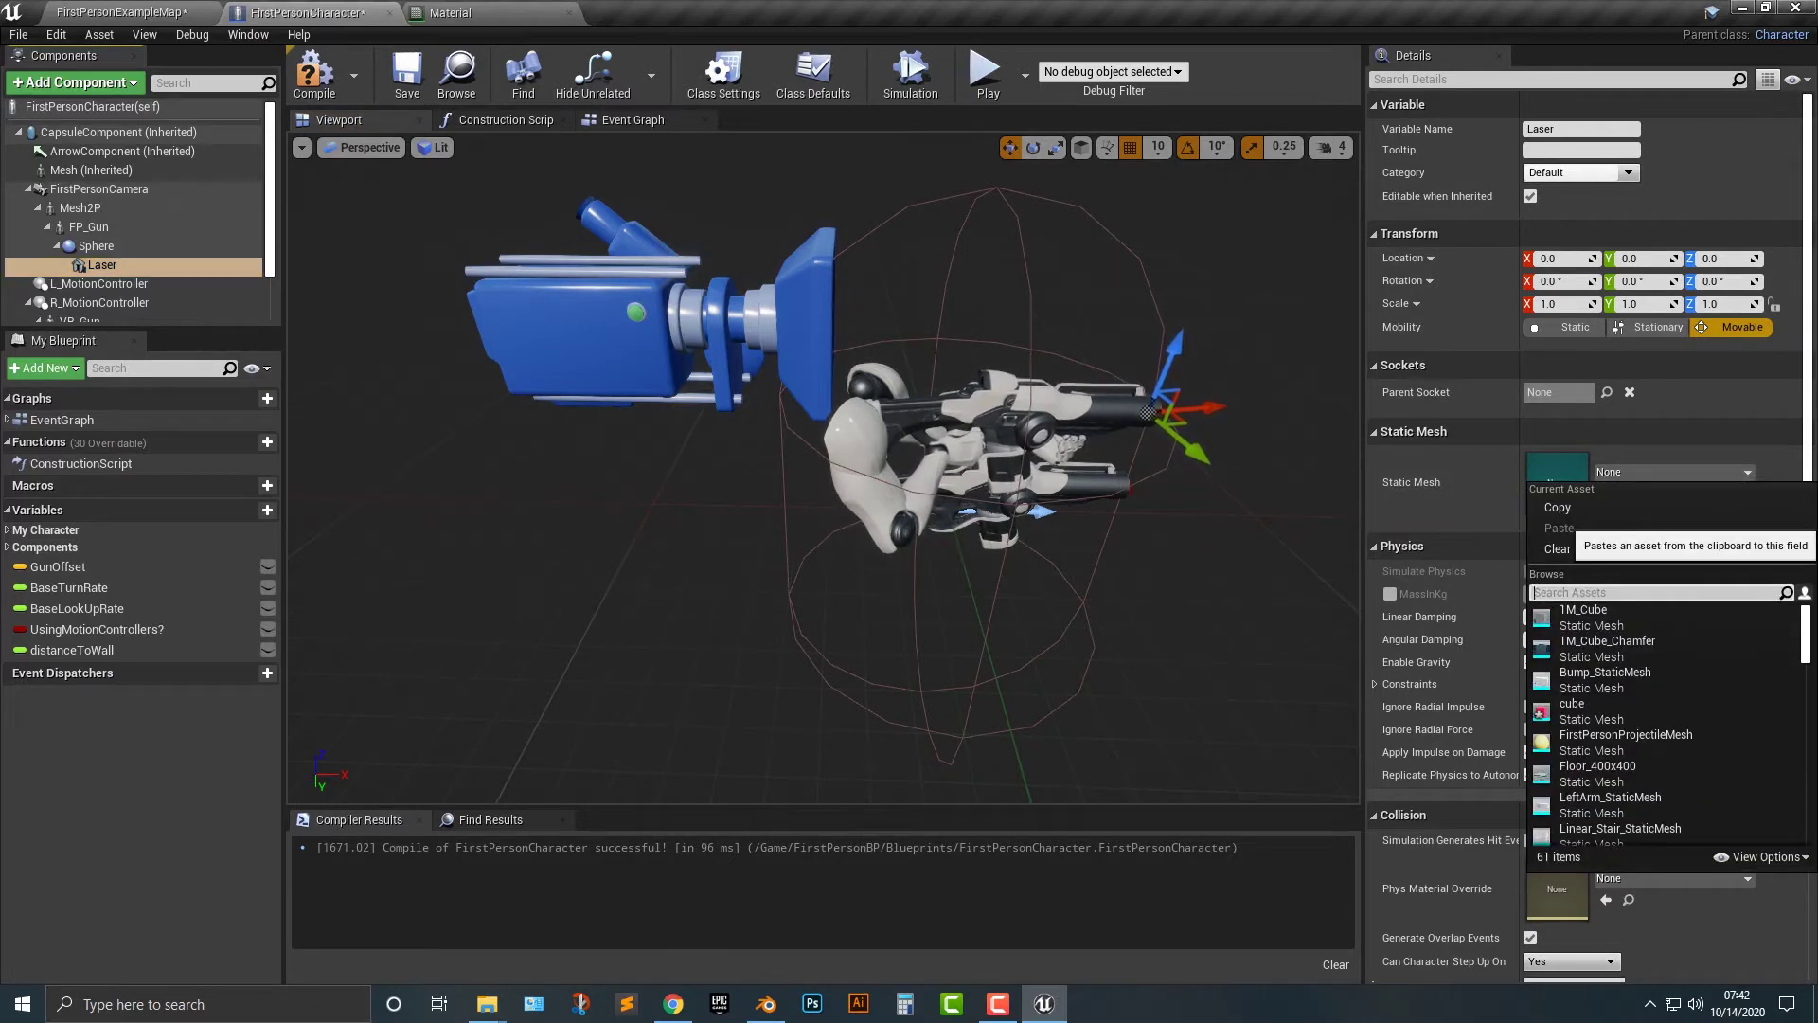
pyautogui.write('c')
pyautogui.press('BackSpace')
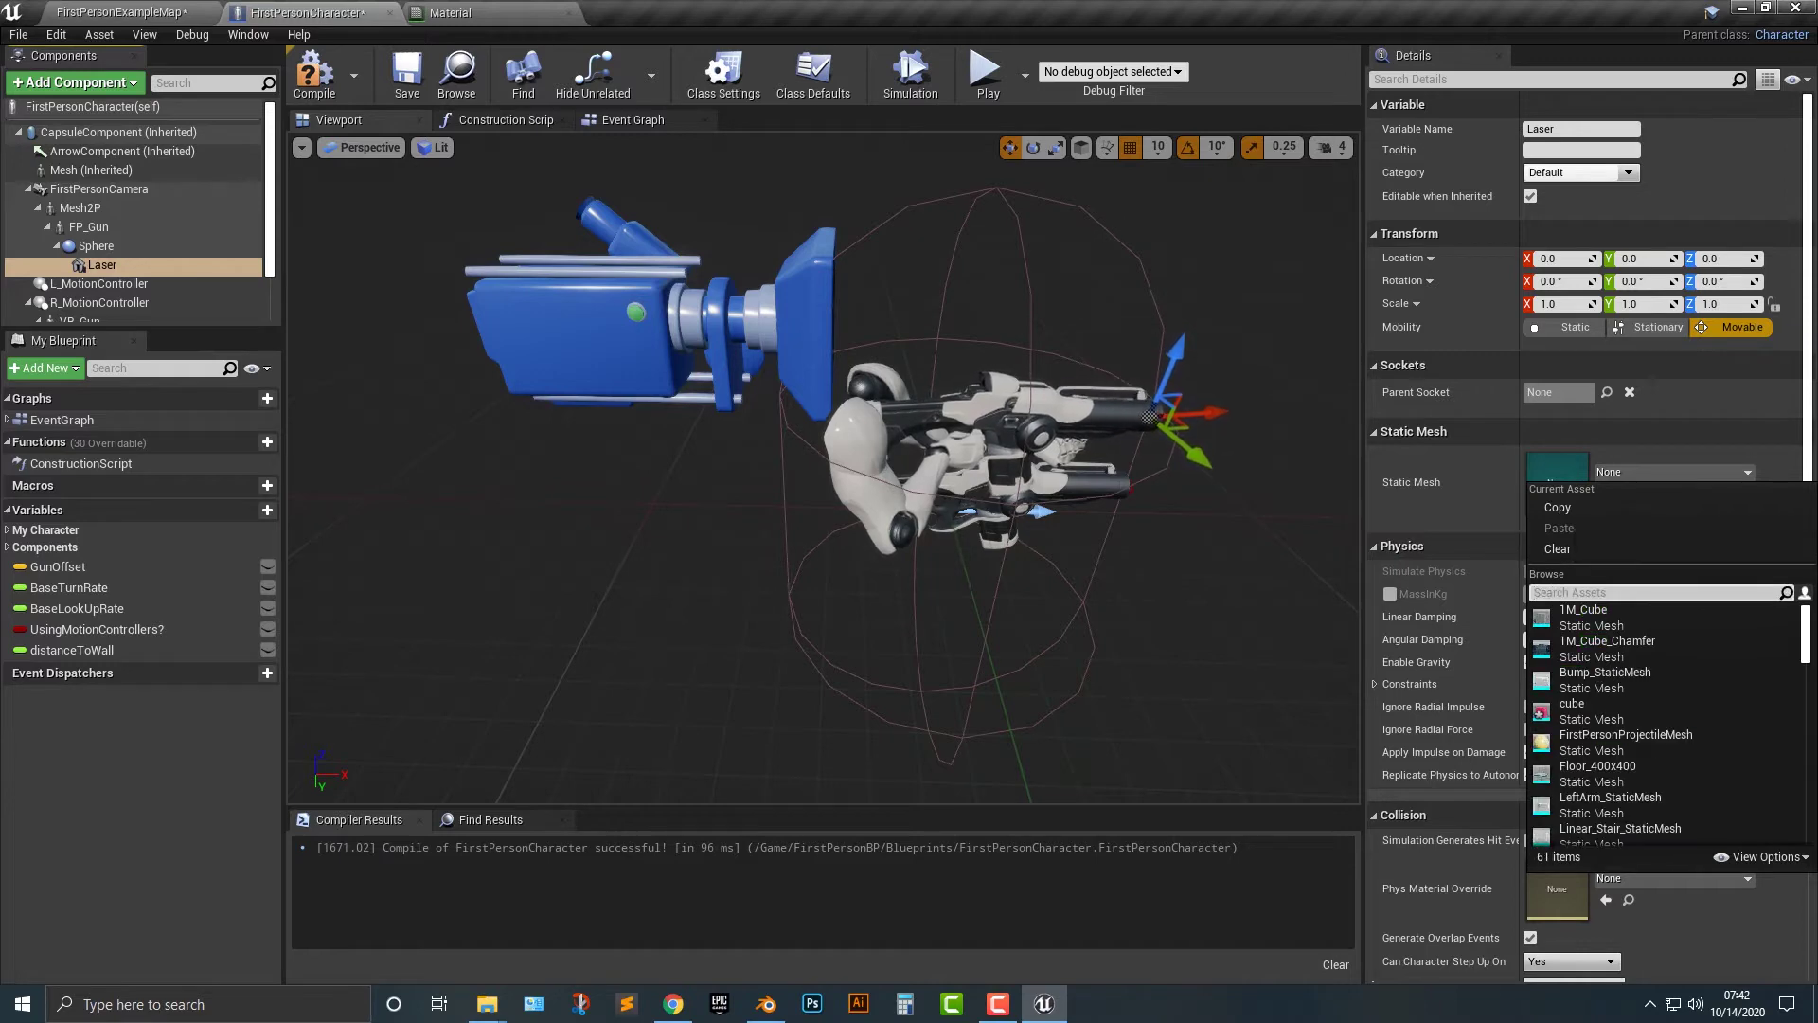
# - Return to FirstPersonExampleMap and rename the imported cube mesh in the Content folder as LaserCube
pyautogui.click(121, 12)
pyautogui.click(934, 790)
pyautogui.press('F2')
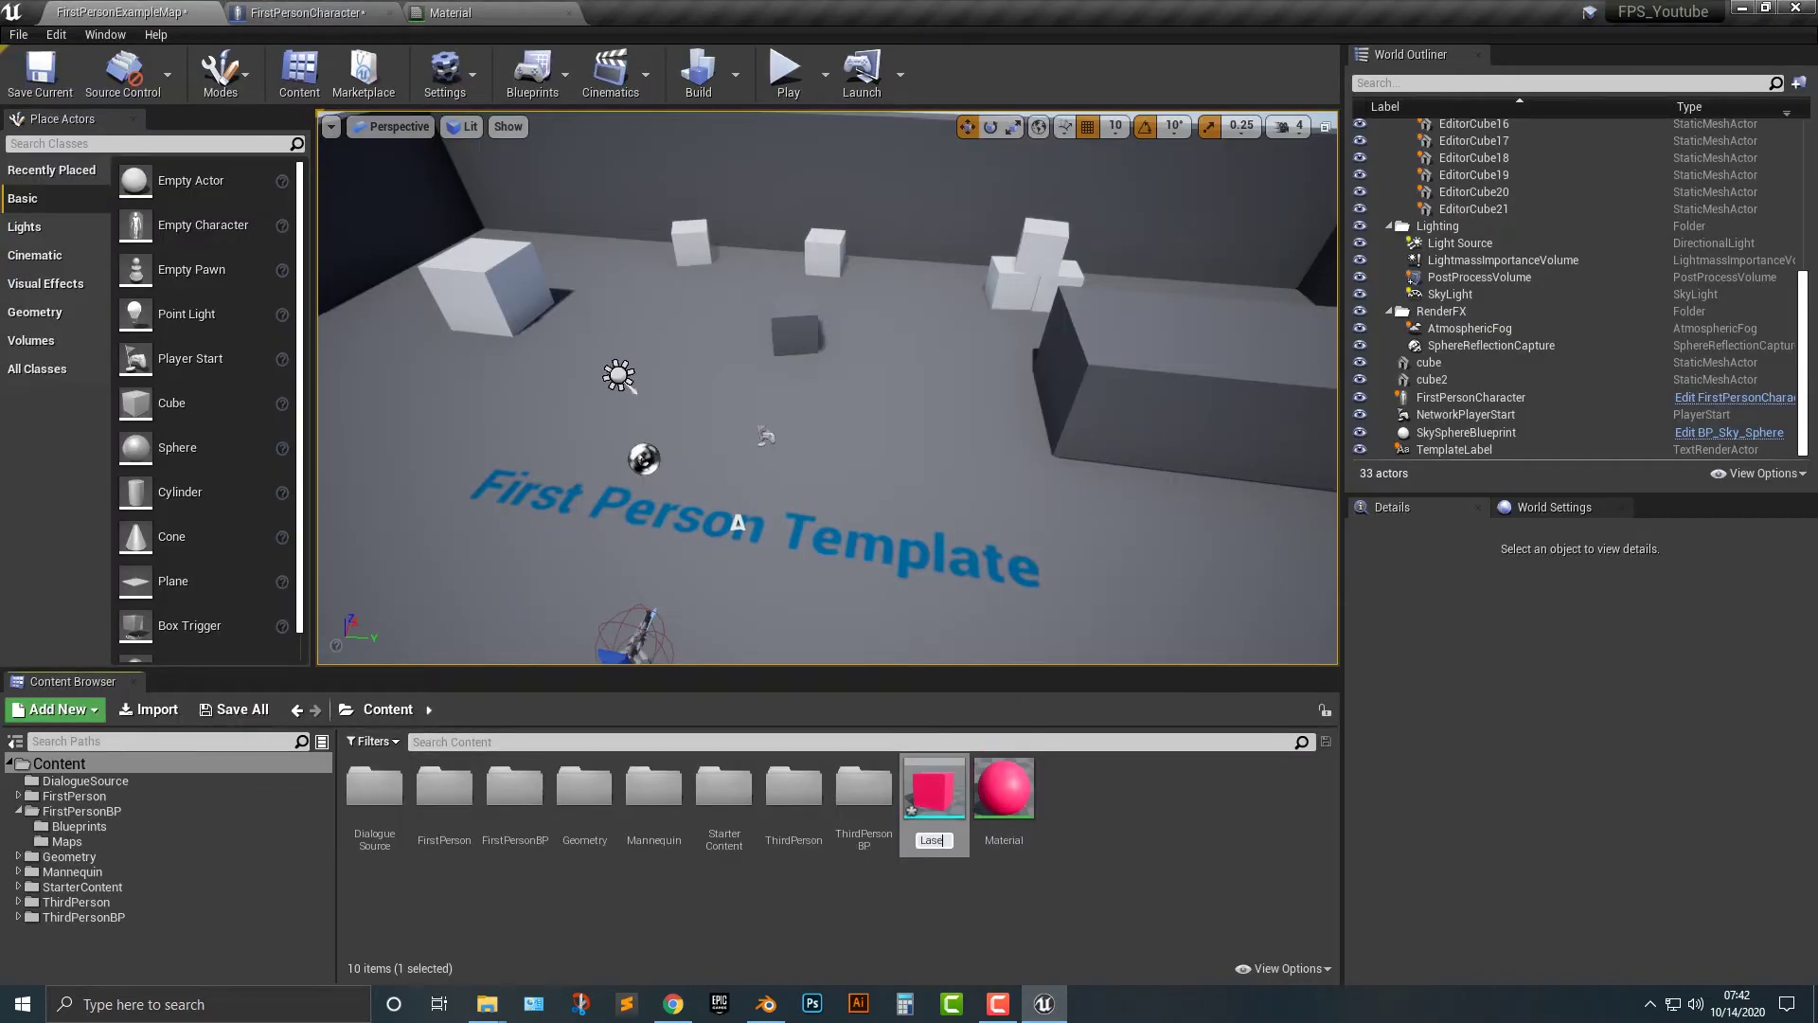
pyautogui.press('Return')
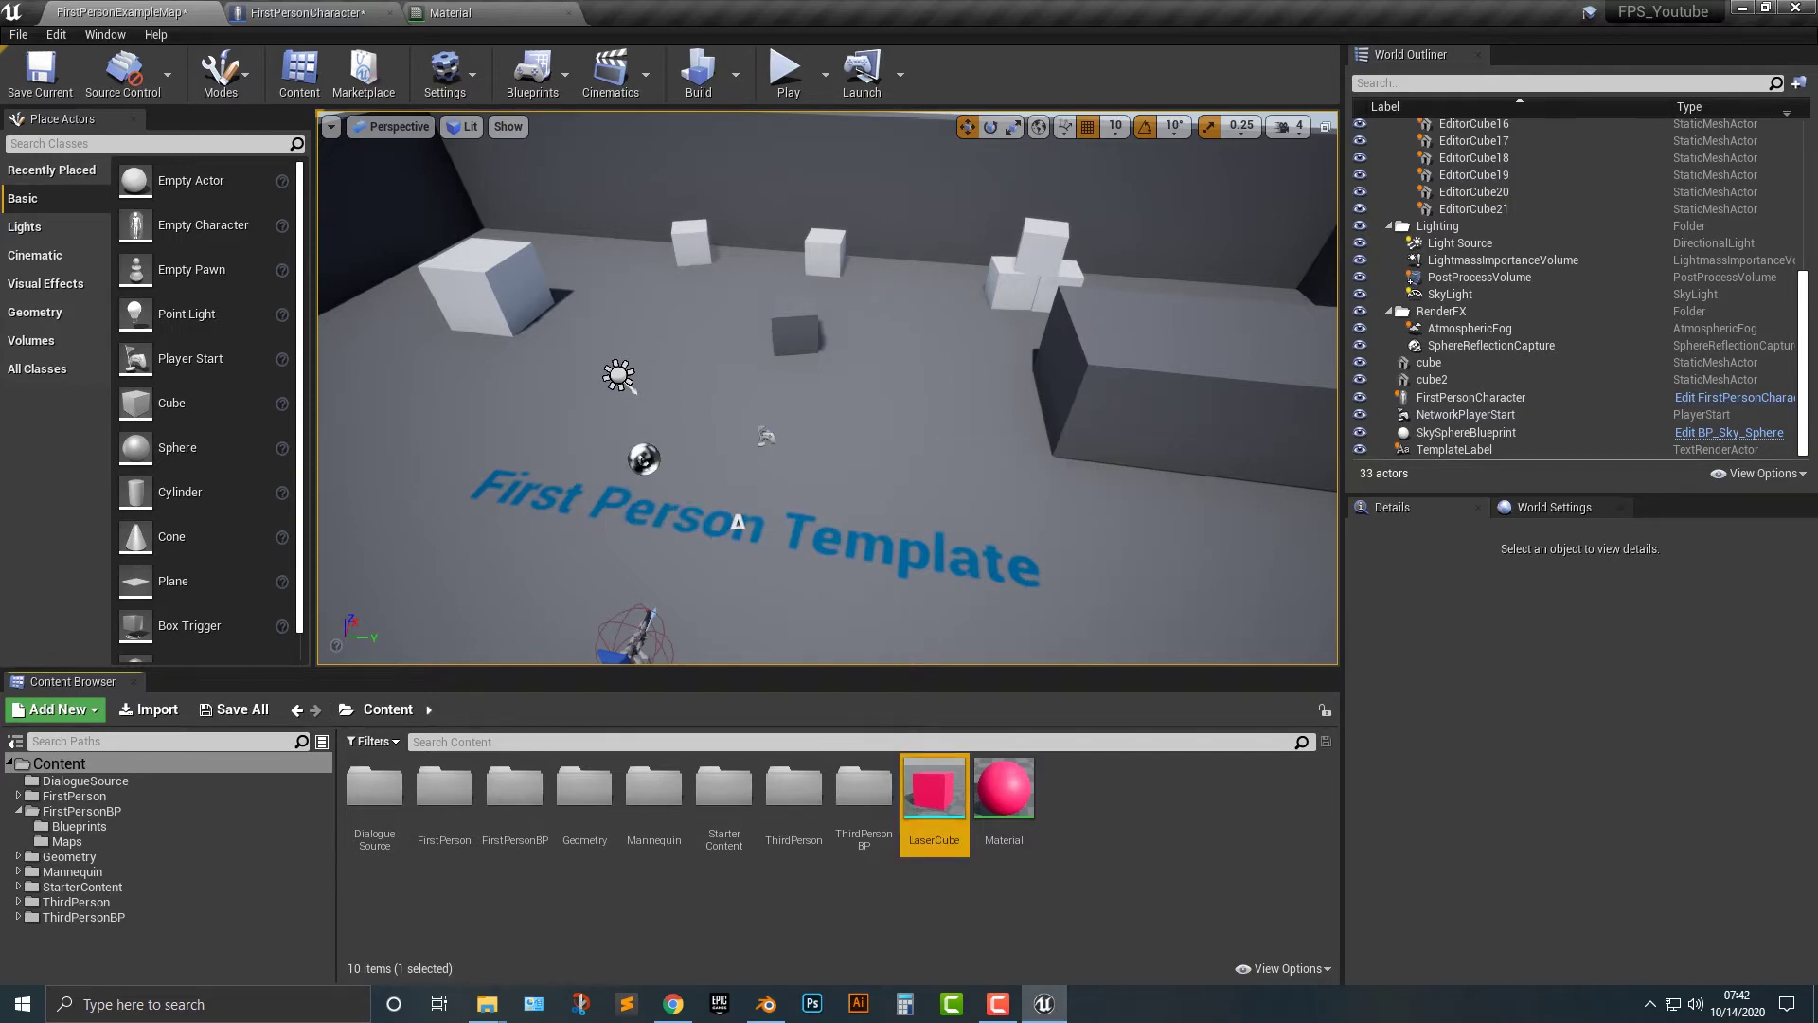
# - Return to the FirstPersonCharacter blueprint and assign the LaserCube mesh to the Laser component
pyautogui.click(312, 13)
pyautogui.click(1672, 472)
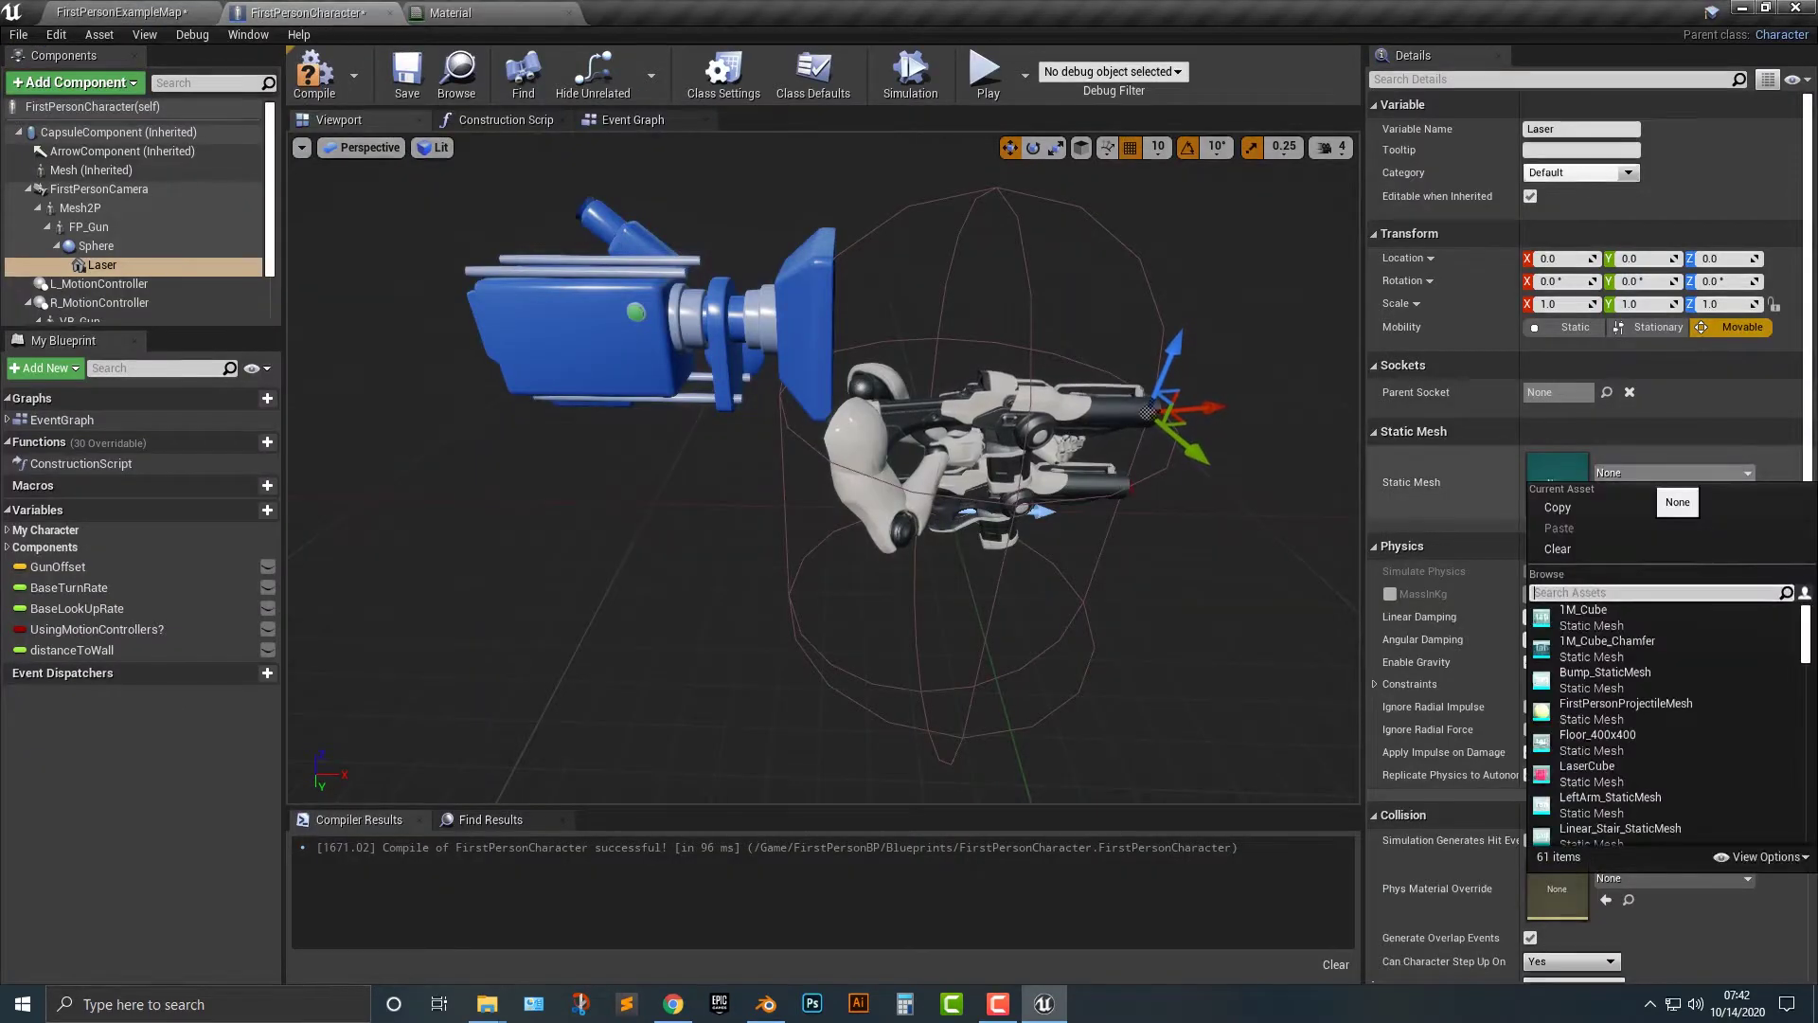
pyautogui.write('laser')
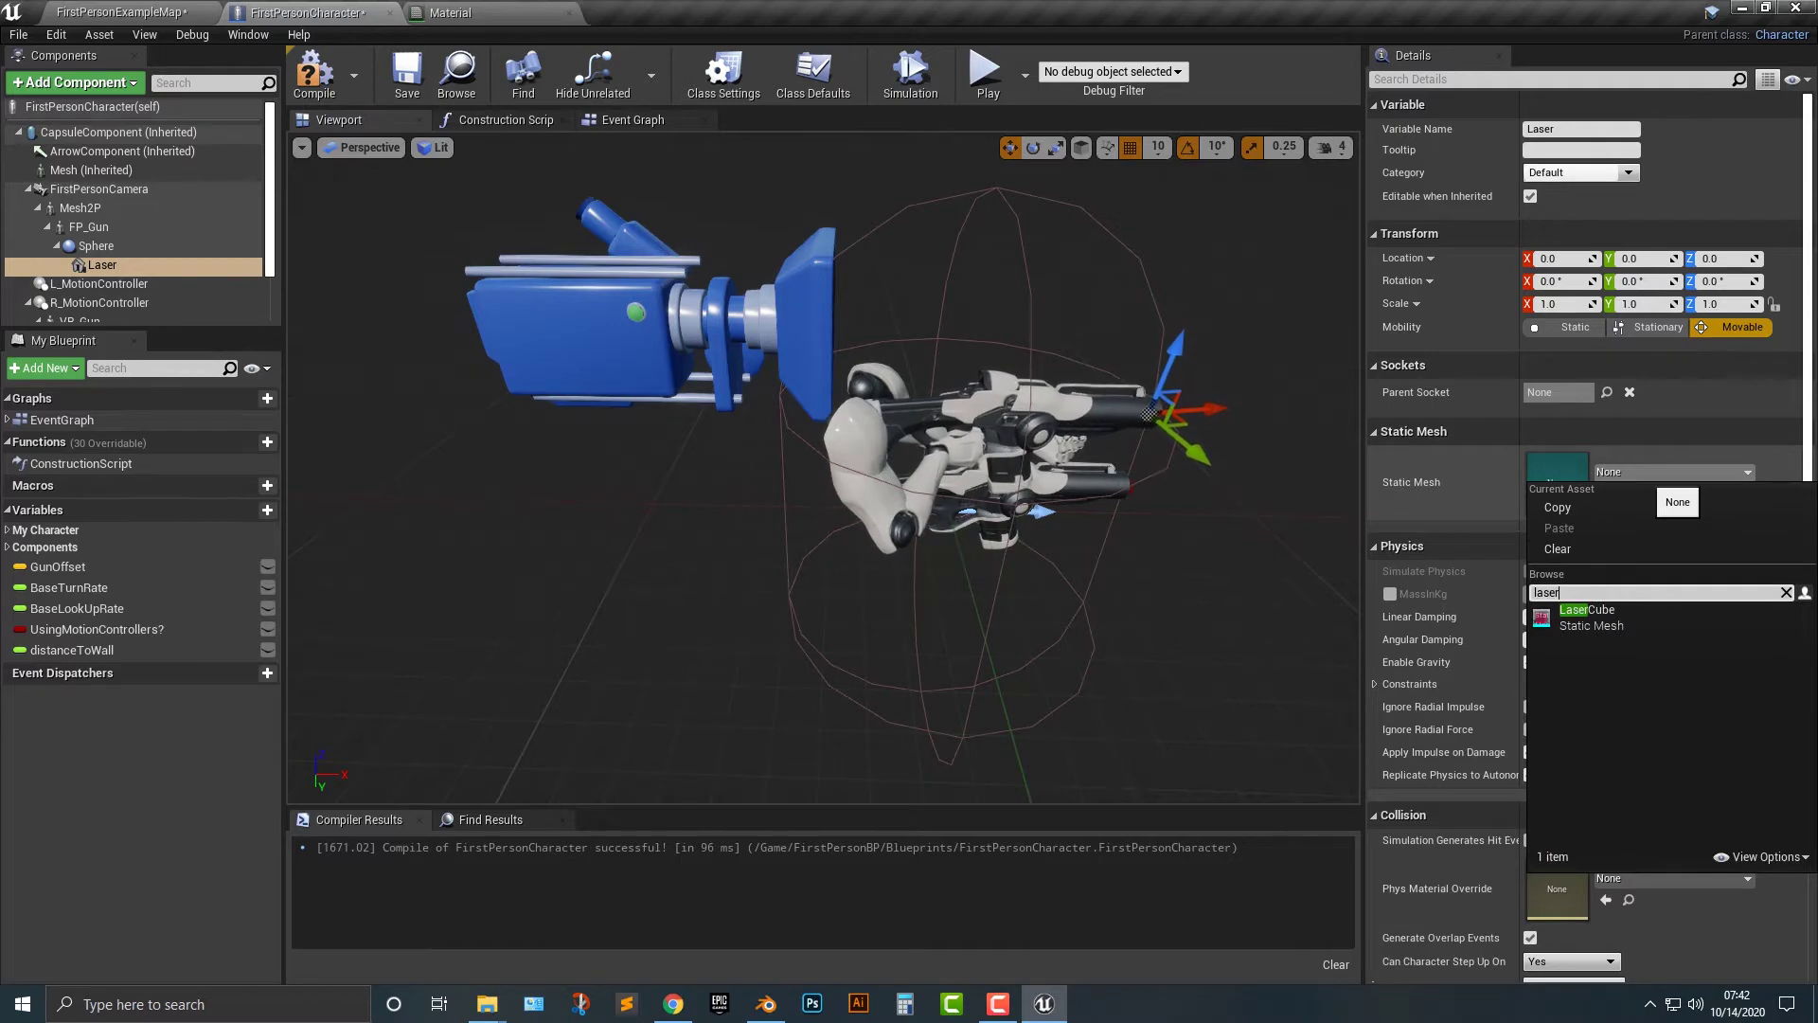
pyautogui.click(1587, 616)
# - Lock the Laser component's scale proportions and shrink it uniformly to 0.135
pyautogui.moveTo(824, 469); pyautogui.dragTo(890, 455, button='right')
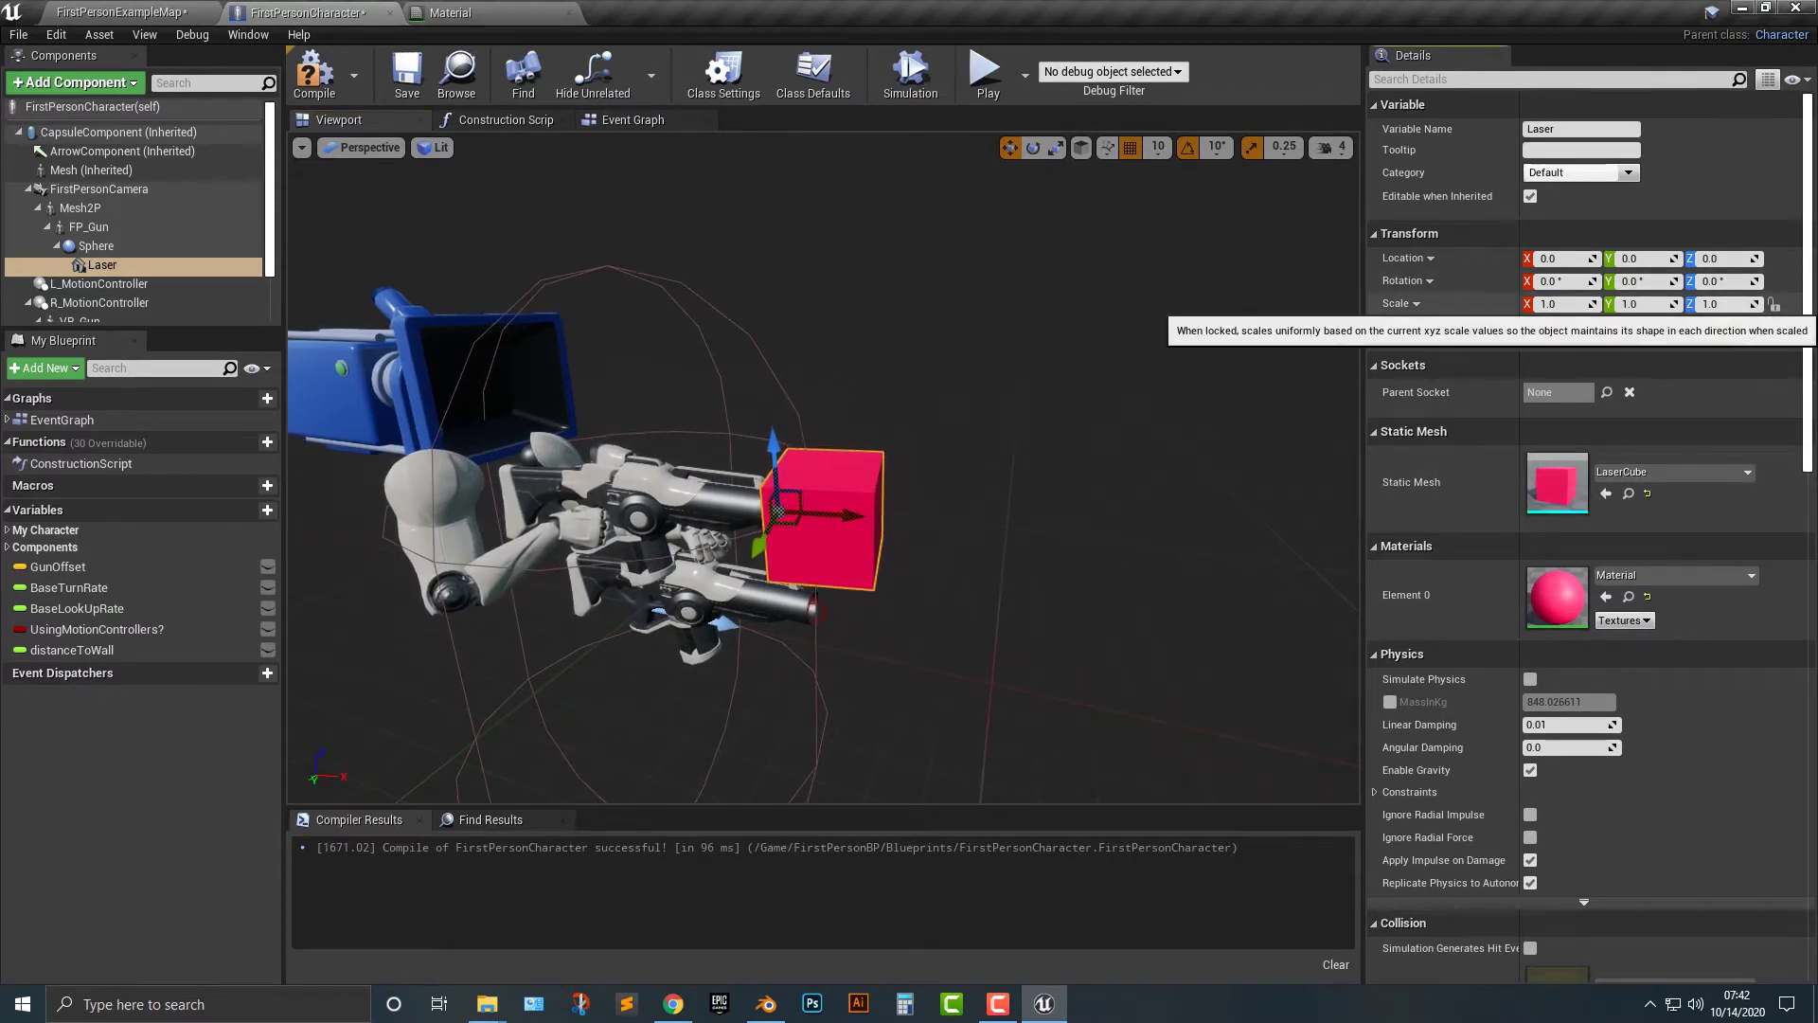
pyautogui.click(1775, 304)
pyautogui.moveTo(1751, 302); pyautogui.dragTo(1676, 304)
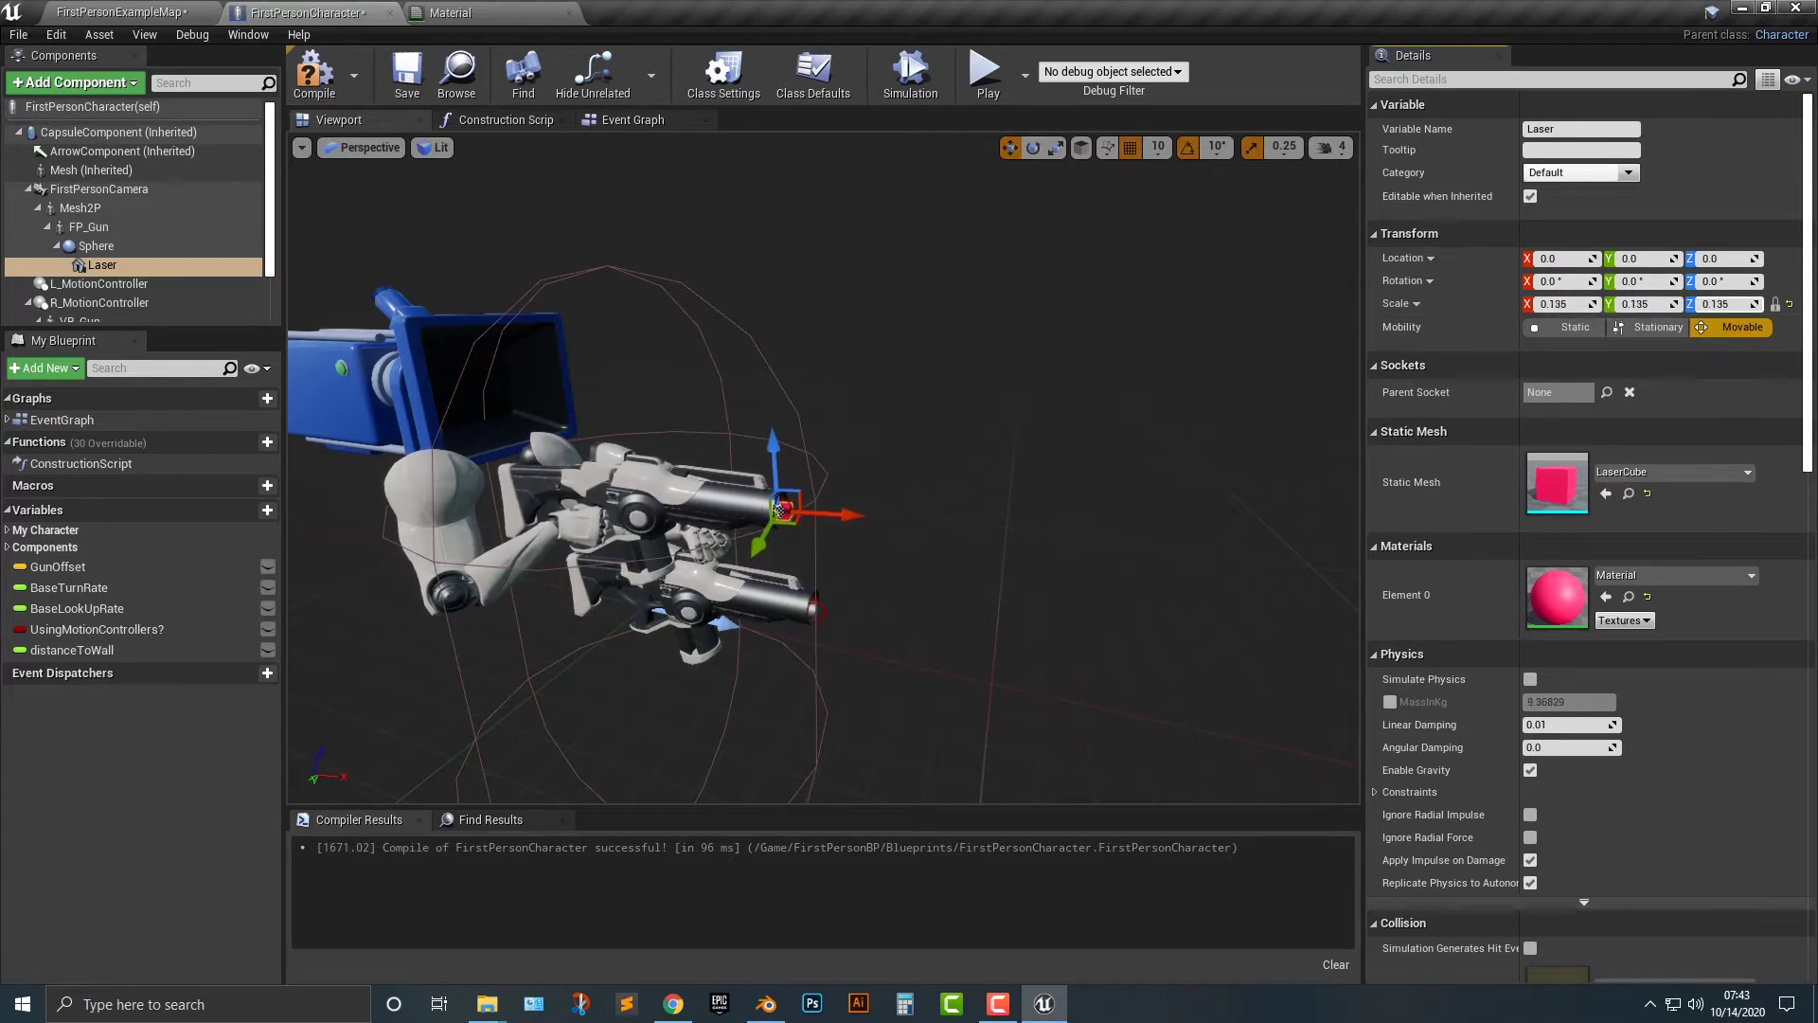
pyautogui.moveTo(1004, 455); pyautogui.dragTo(891, 469, button='right')
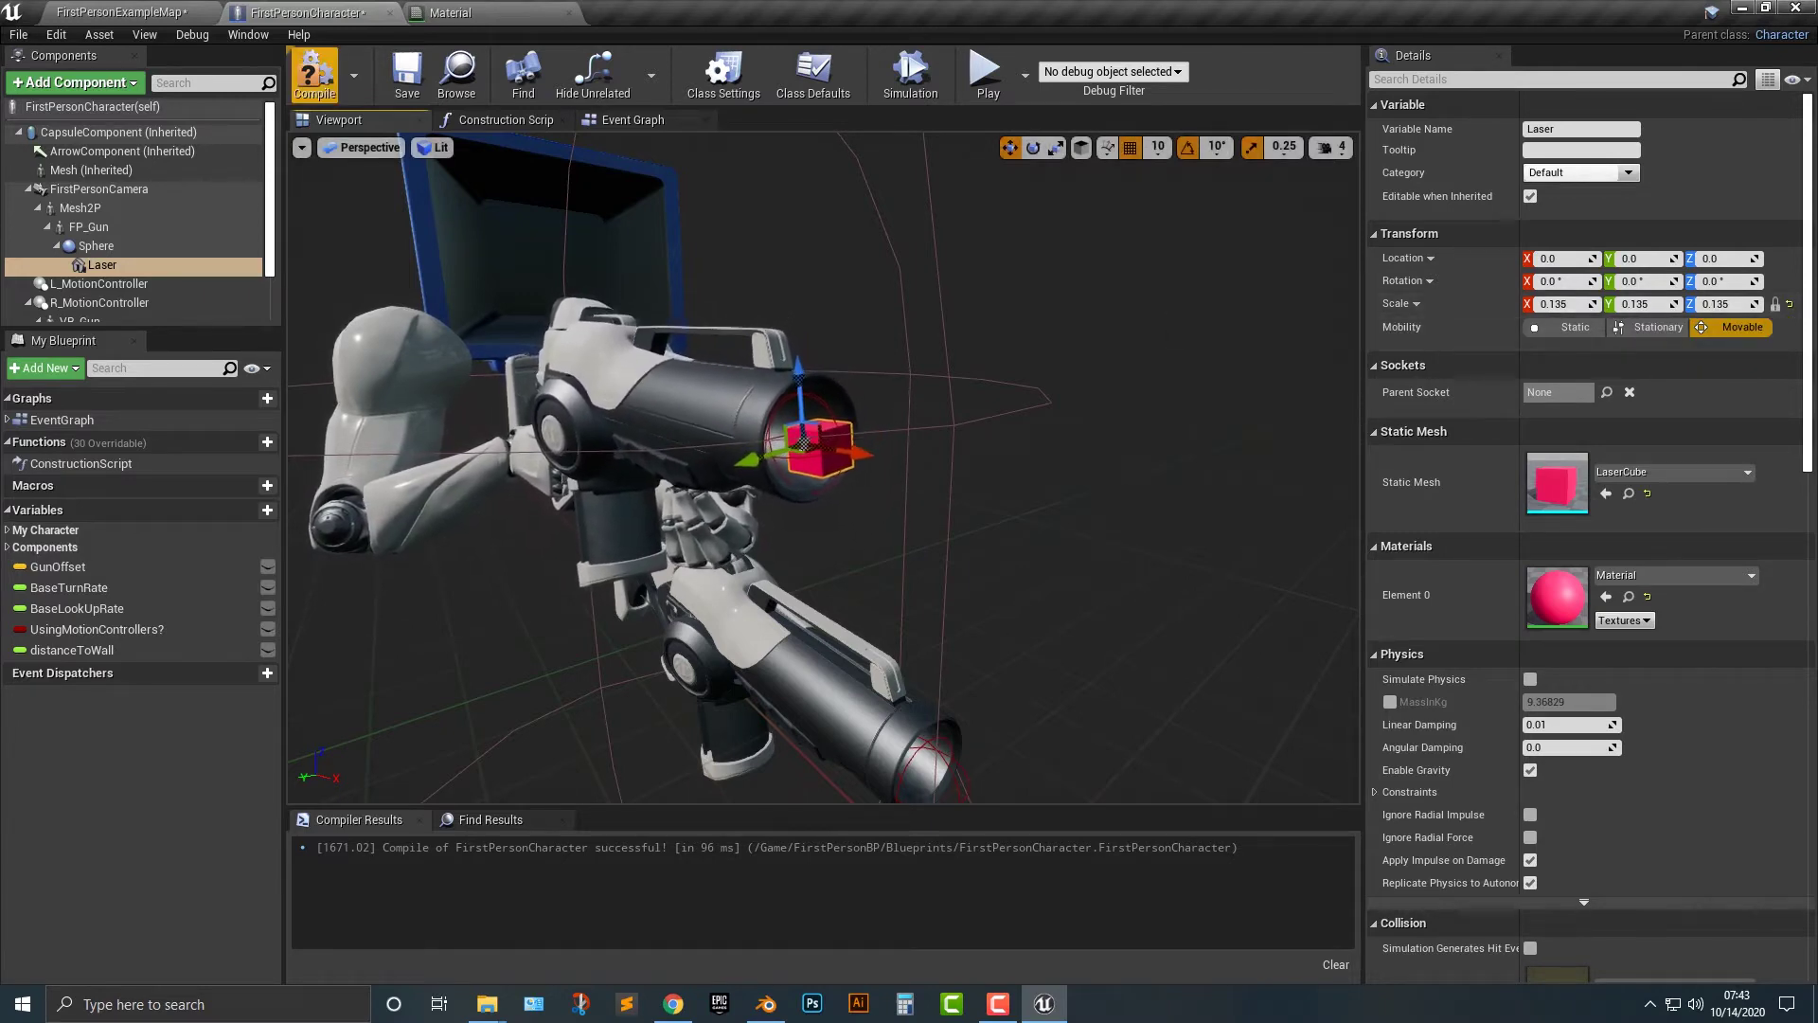
# - Compile the blueprint and preview the gun briefly in play mode, then stop the preview
pyautogui.click(314, 75)
pyautogui.click(984, 74)
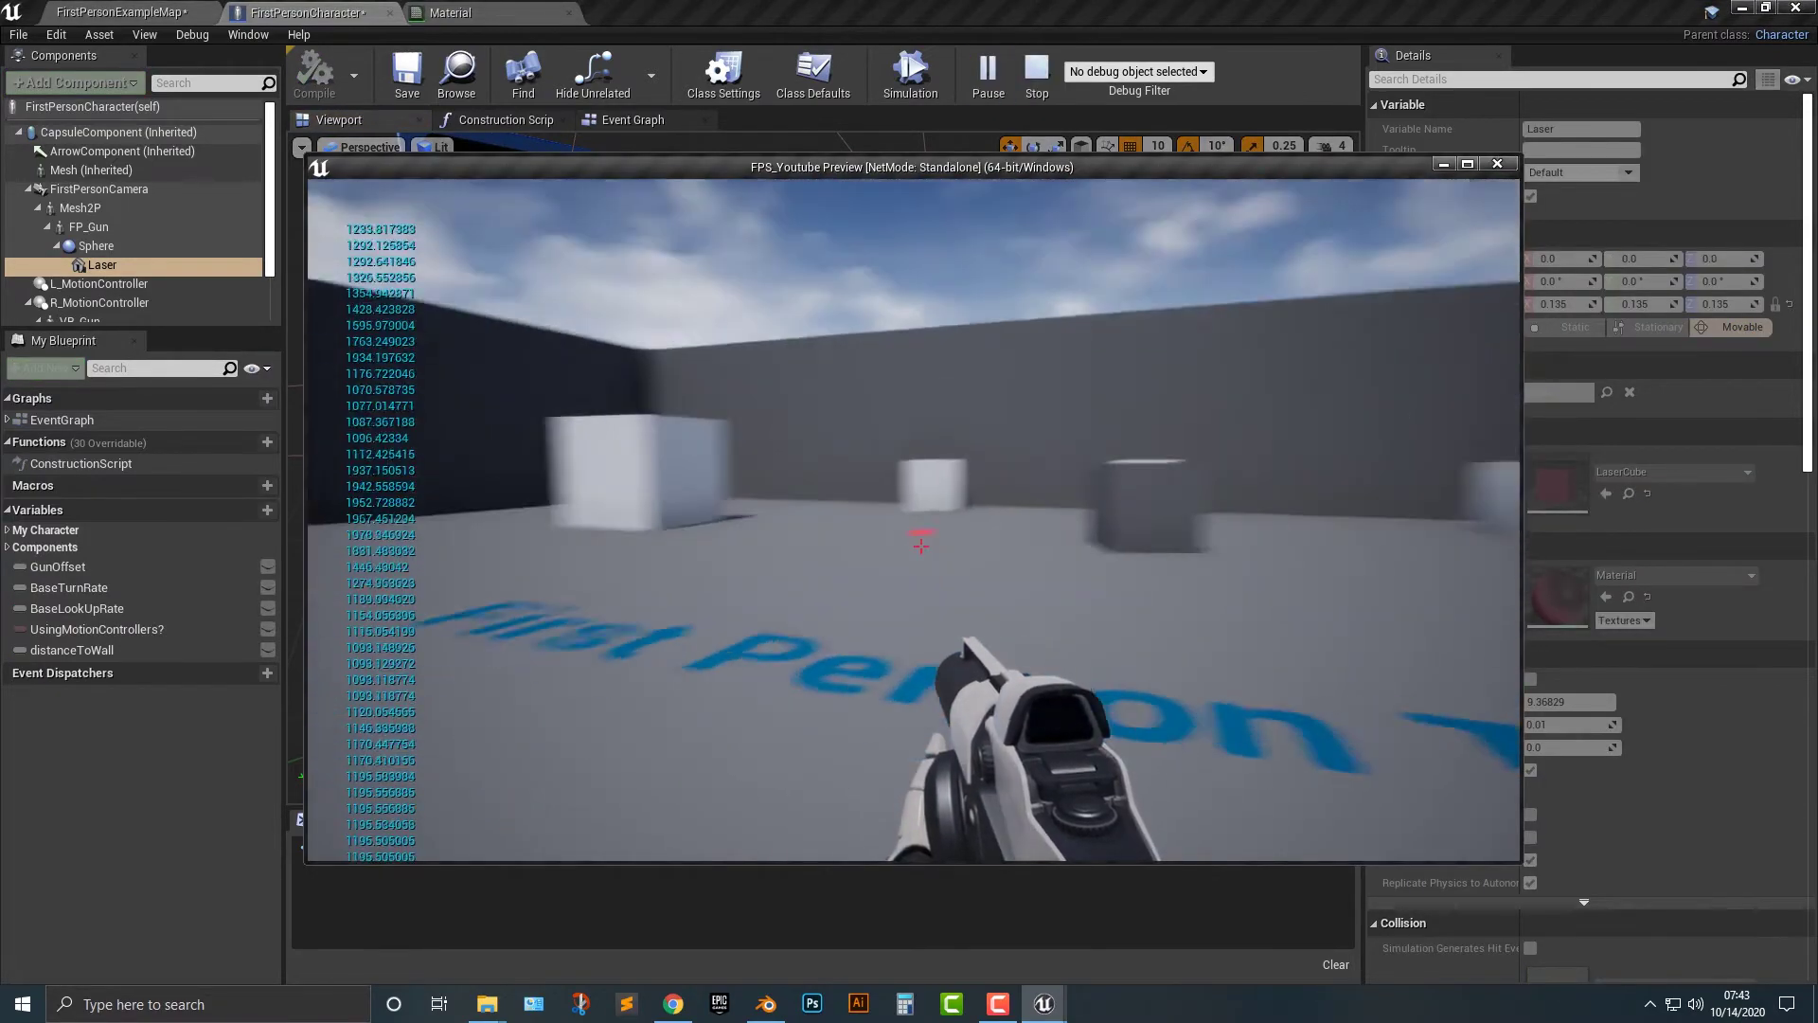
pyautogui.press('Escape')
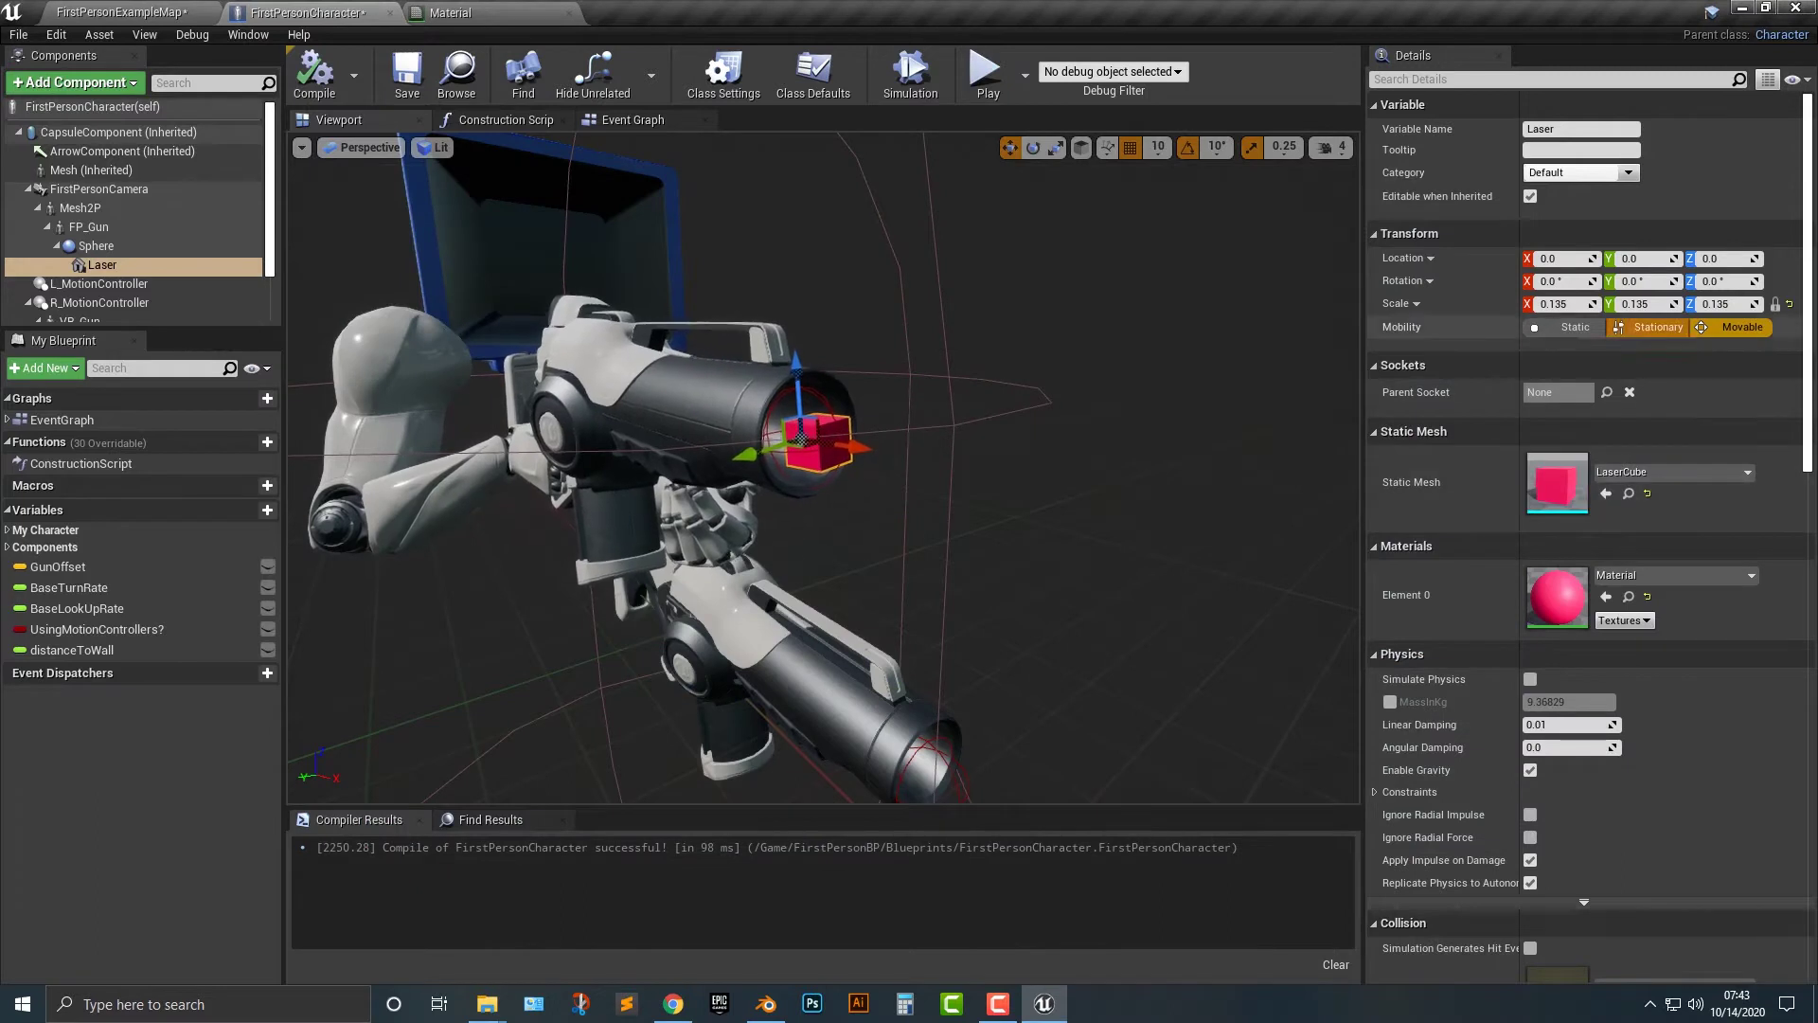
# - Unlock the Laser's scale proportions and stretch it along X only, to a scale of 0.6025
pyautogui.click(1775, 304)
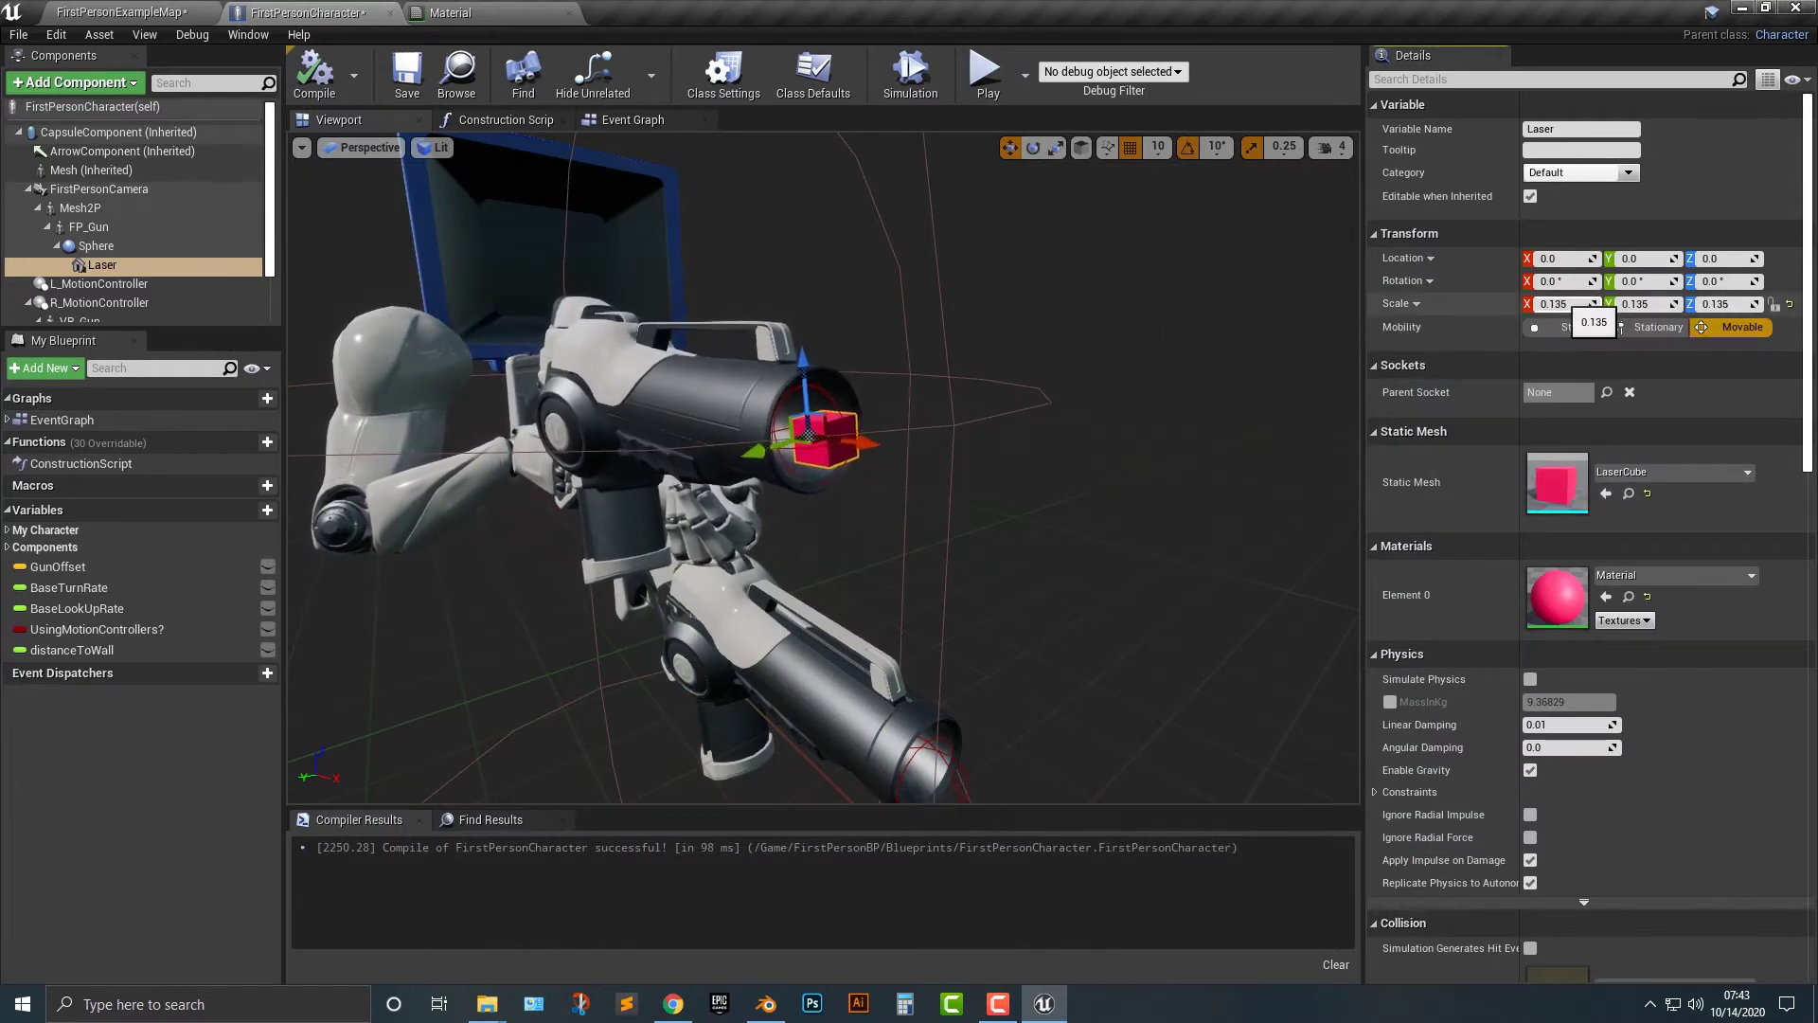
pyautogui.moveTo(1558, 304); pyautogui.dragTo(1596, 304)
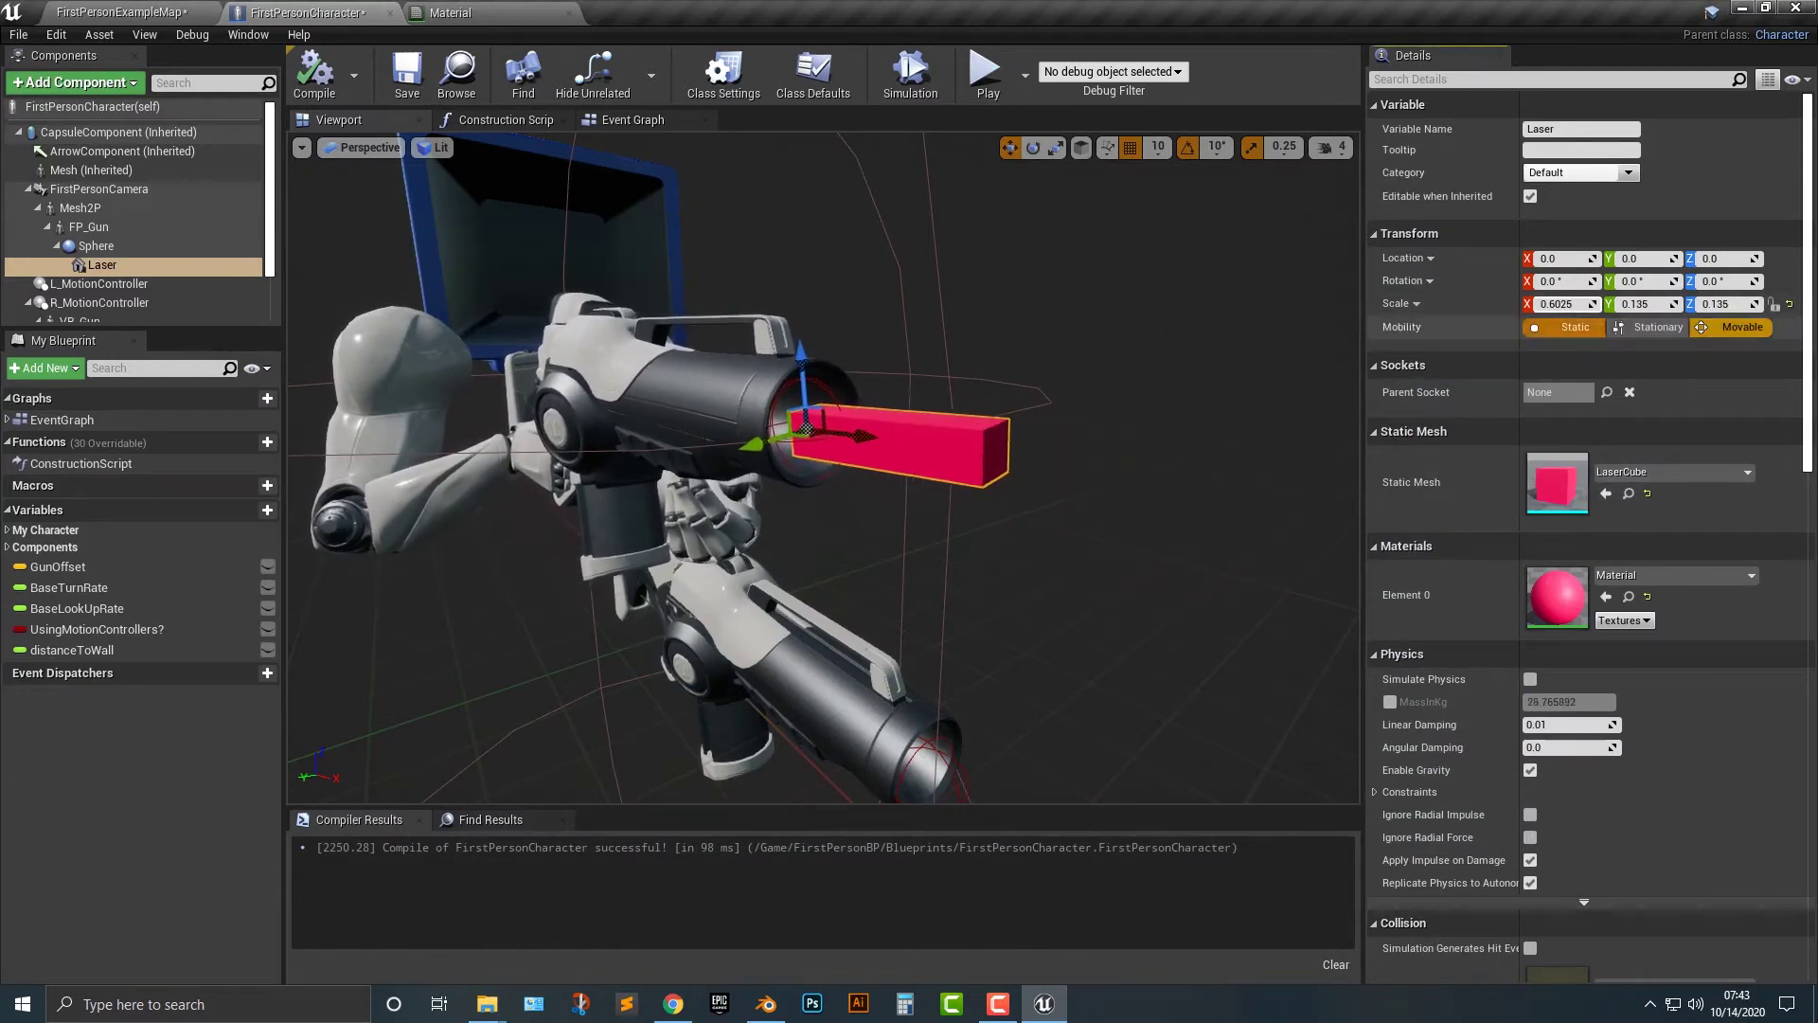
pyautogui.moveTo(1070, 530); pyautogui.dragTo(1259, 529, button='right')
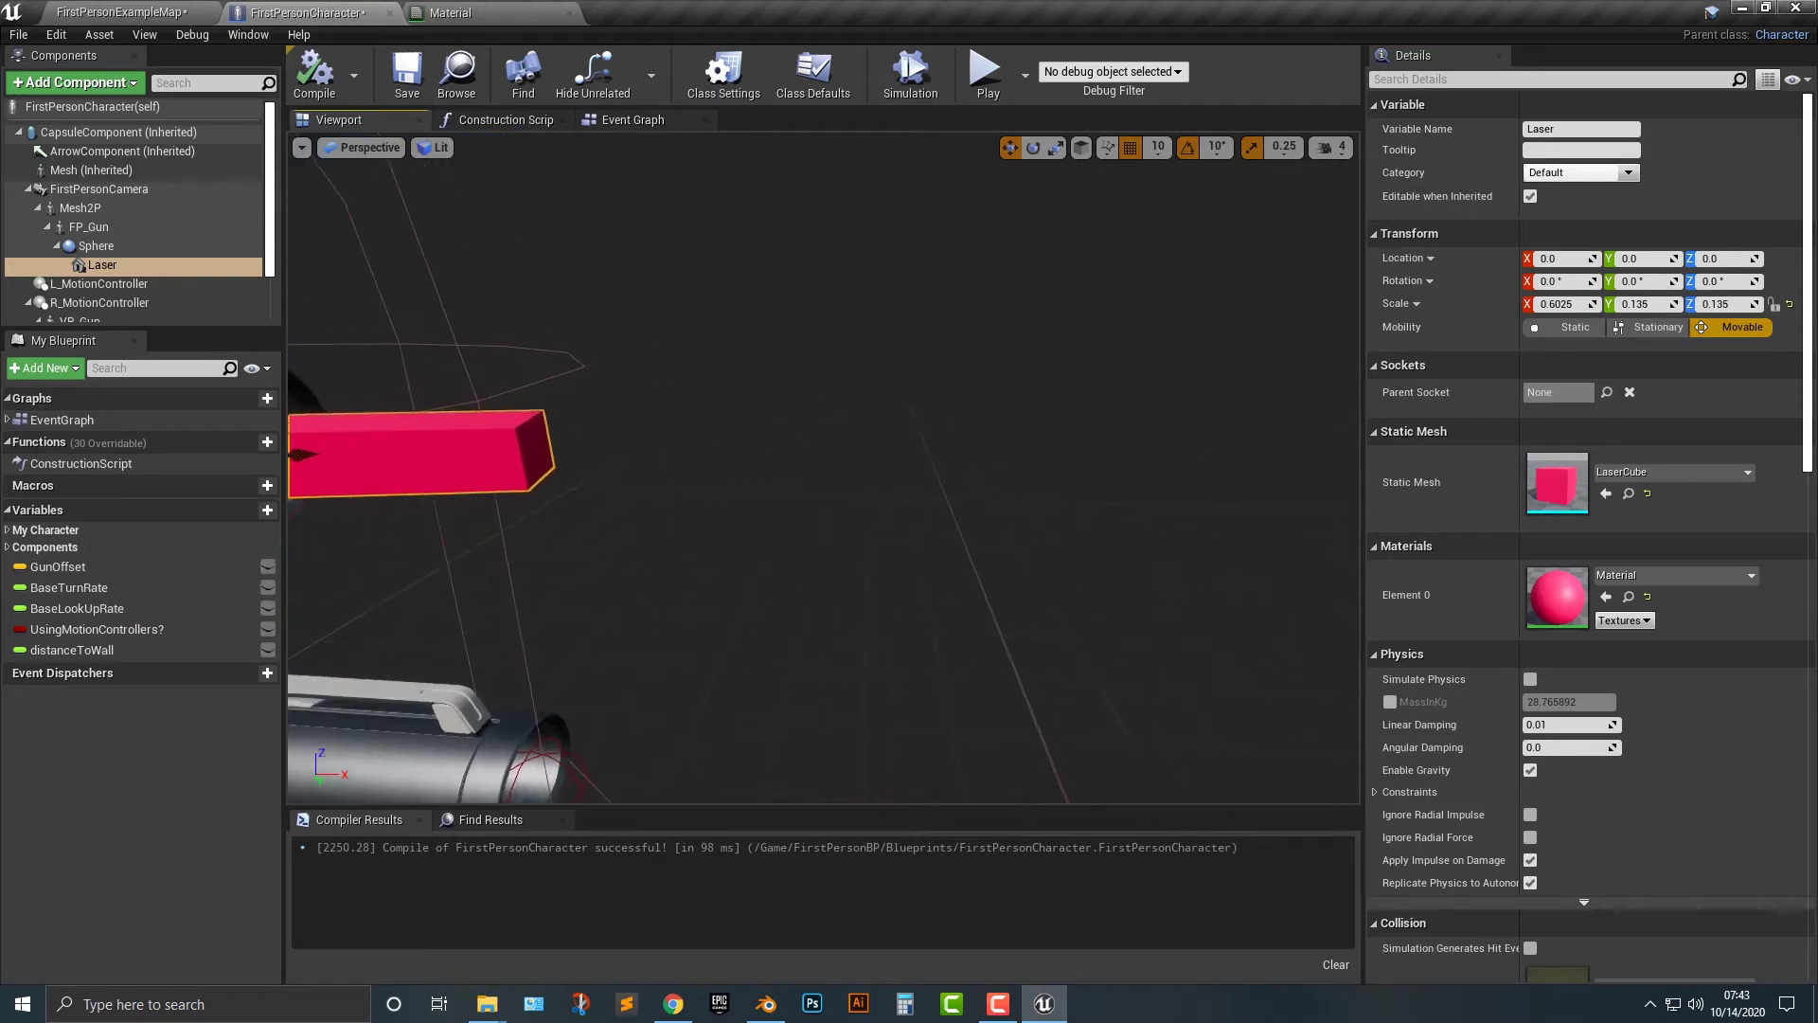
pyautogui.press('s')
pyautogui.press('w')
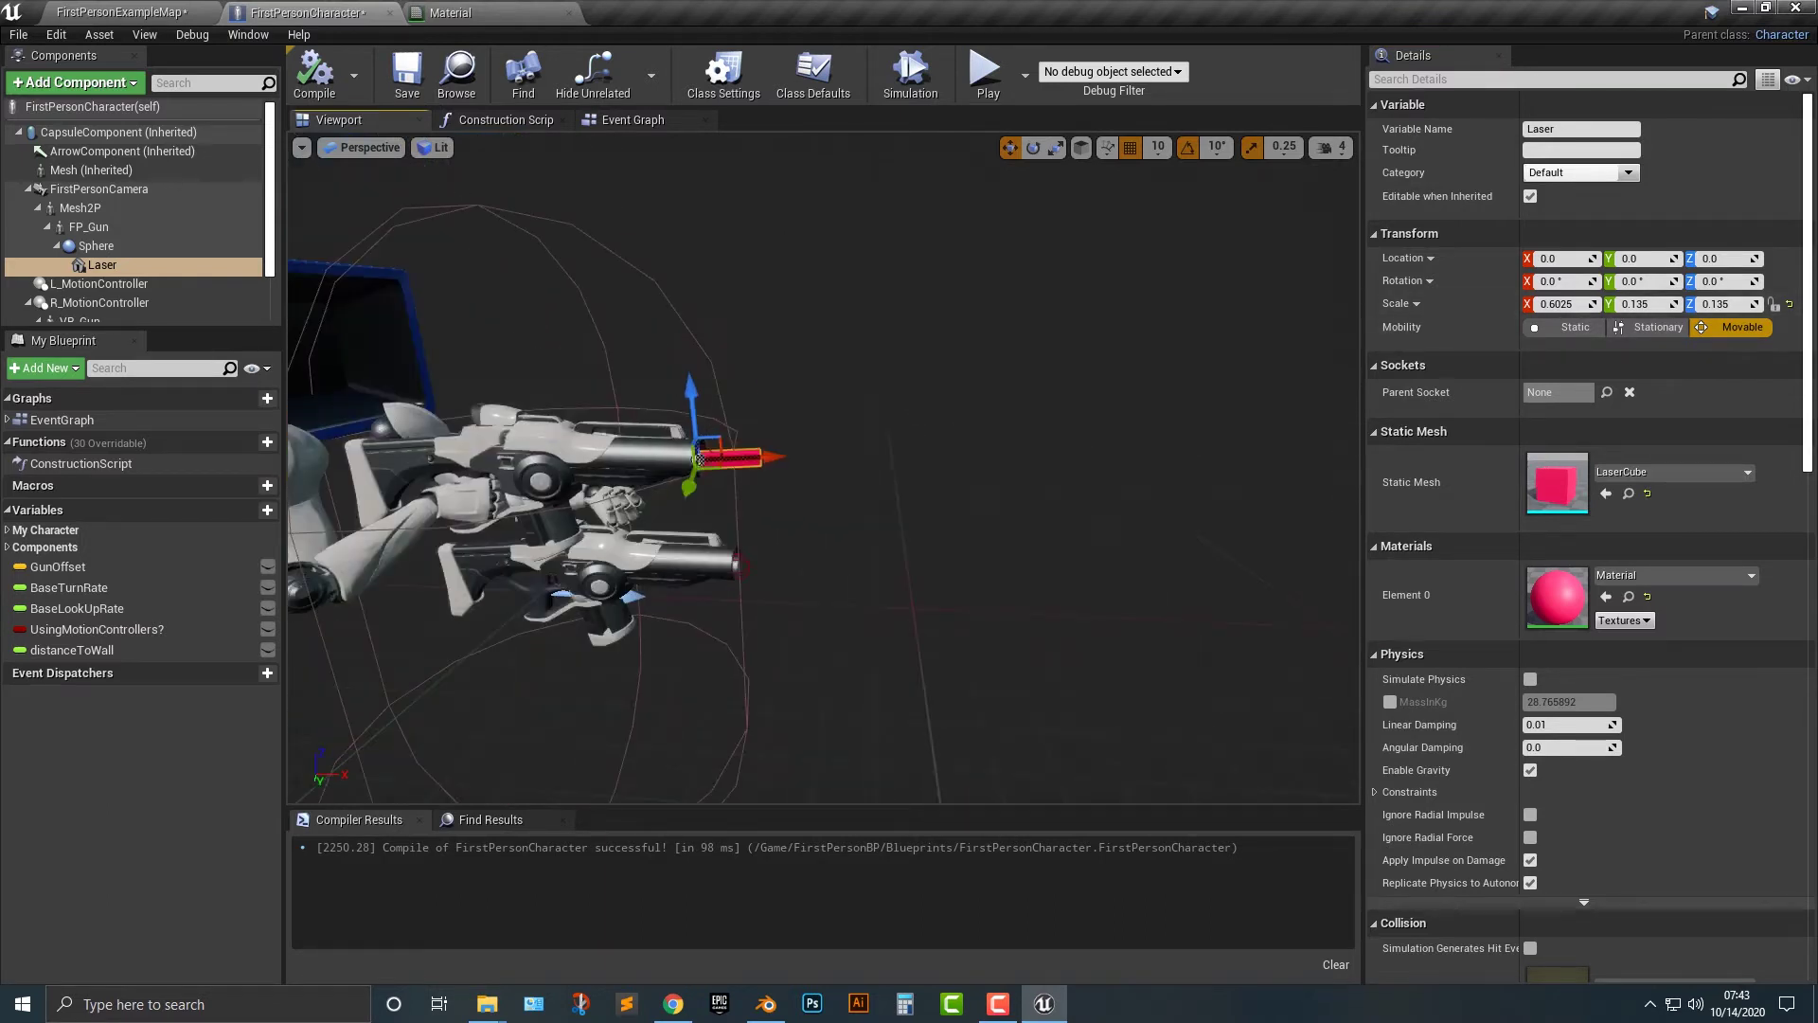
pyautogui.press('f')
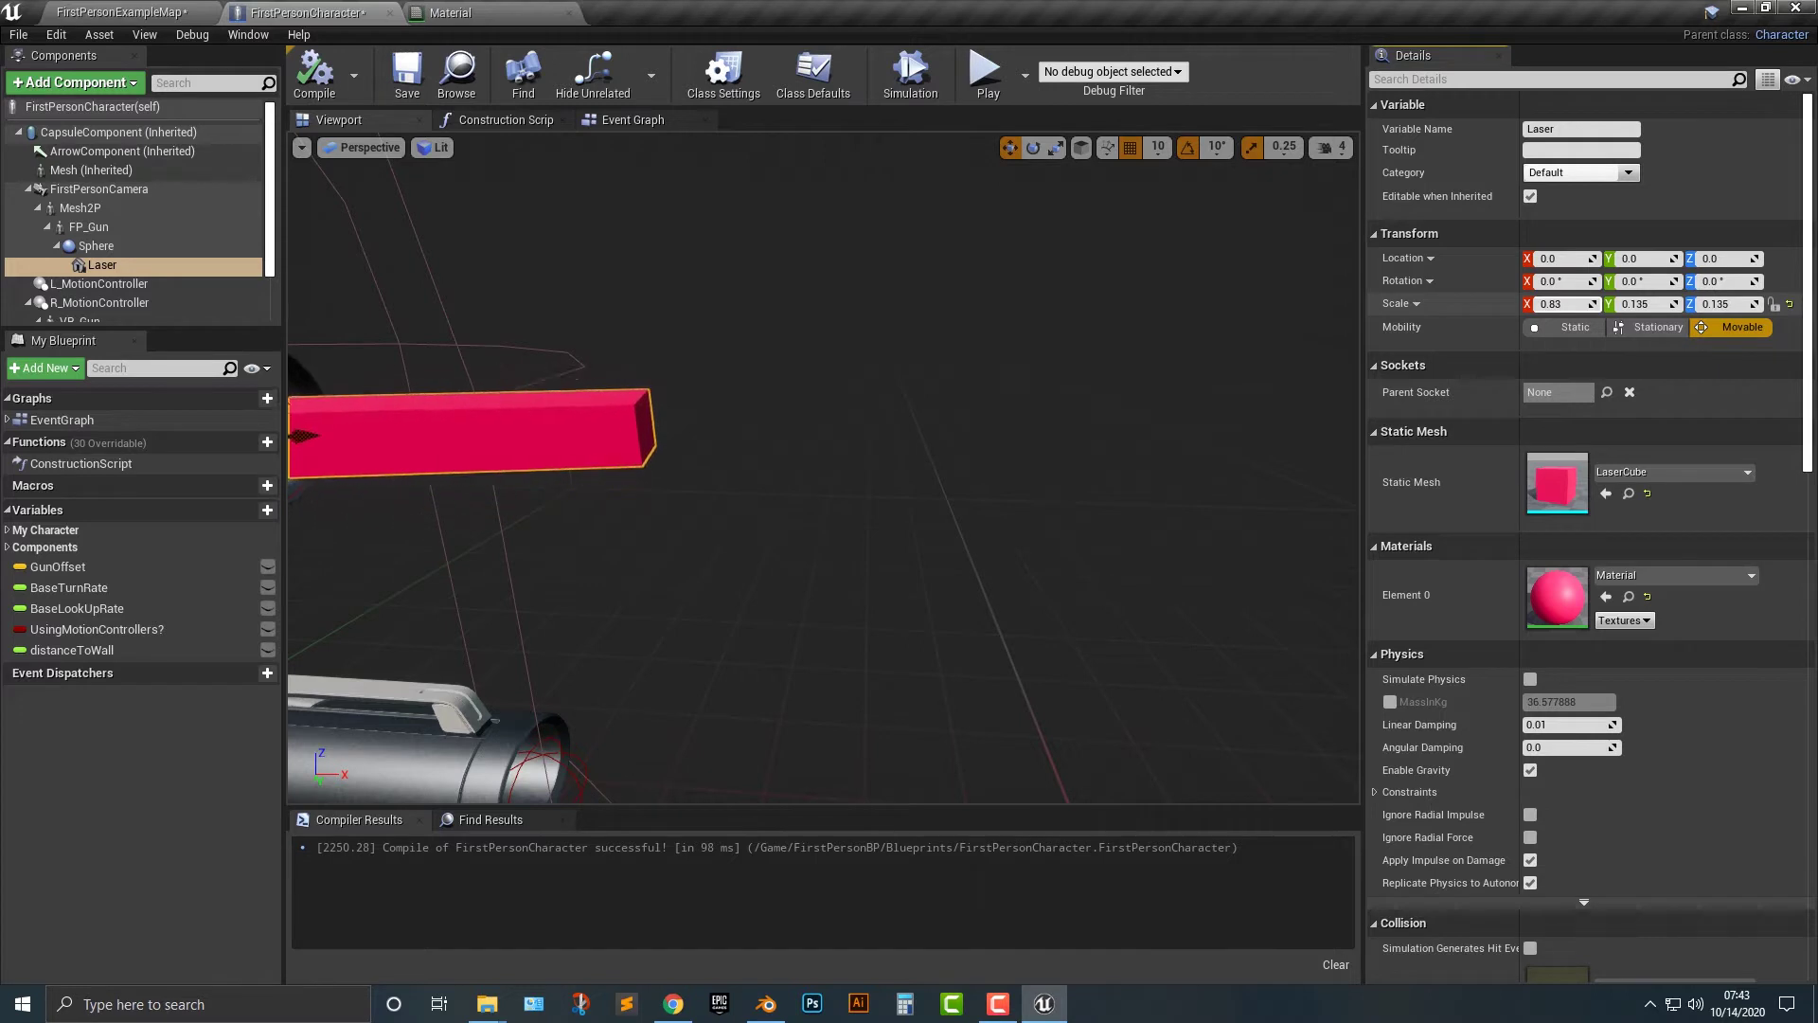
# - Try different X scales for the Laser, lengthening it to 1.69 and shortening it back to 0.555
pyautogui.moveTo(1560, 304); pyautogui.dragTo(1634, 304)
pyautogui.moveTo(823, 468)
pyautogui.mouseDown(button='right')
pyautogui.moveTo(696, 464)
pyautogui.moveTo(810, 464)
pyautogui.mouseUp(button='right')
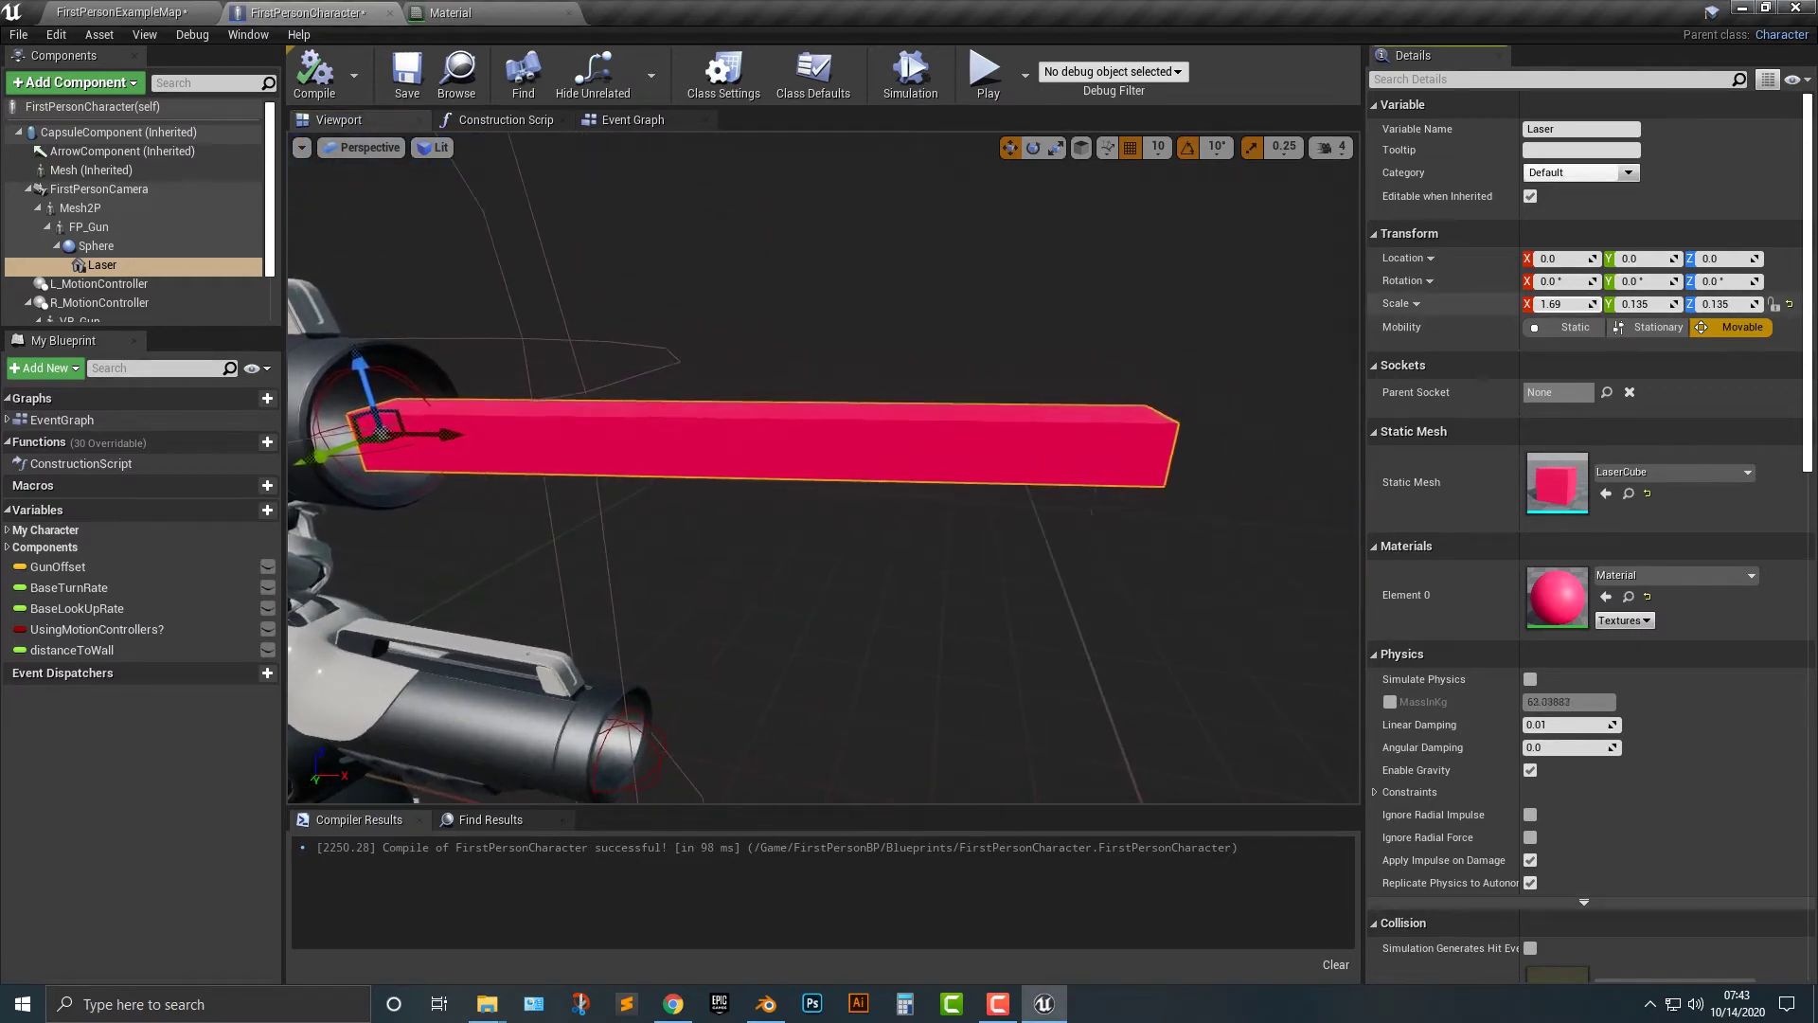
pyautogui.moveTo(1563, 304)
pyautogui.mouseDown()
pyautogui.moveTo(1579, 304)
pyautogui.moveTo(1552, 304)
pyautogui.mouseUp()
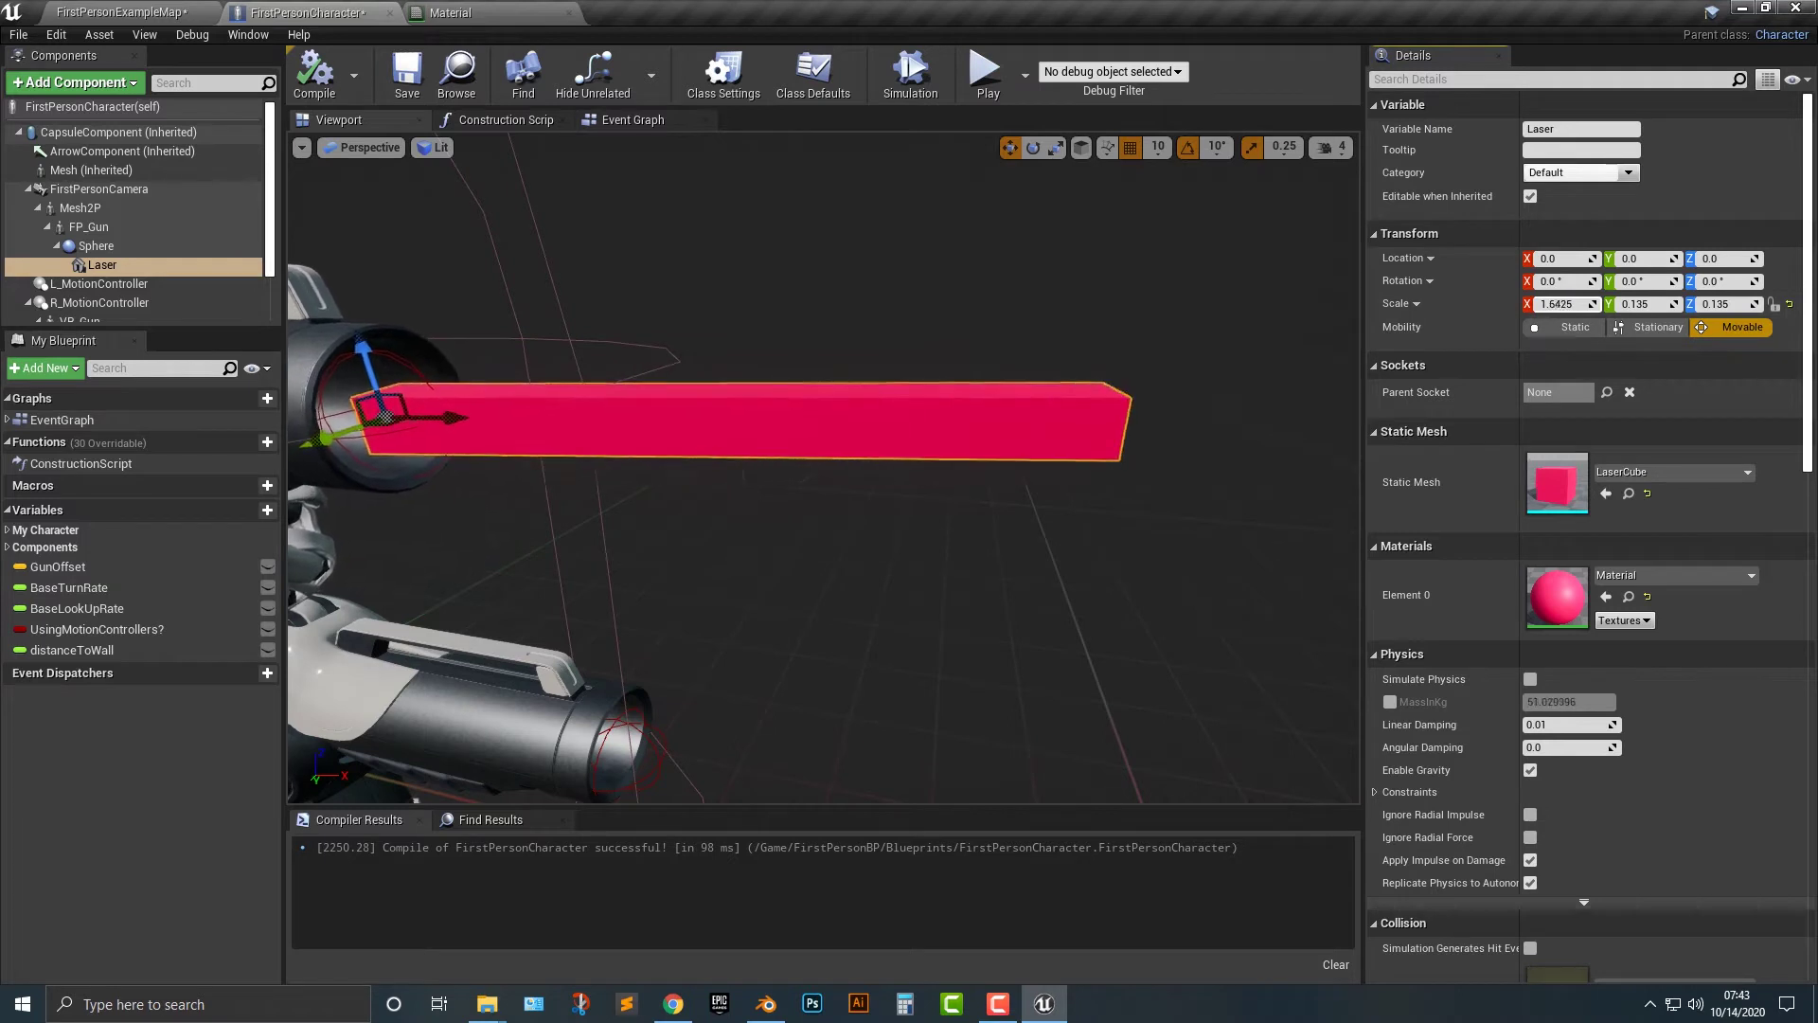
pyautogui.moveTo(1558, 304); pyautogui.dragTo(1554, 304)
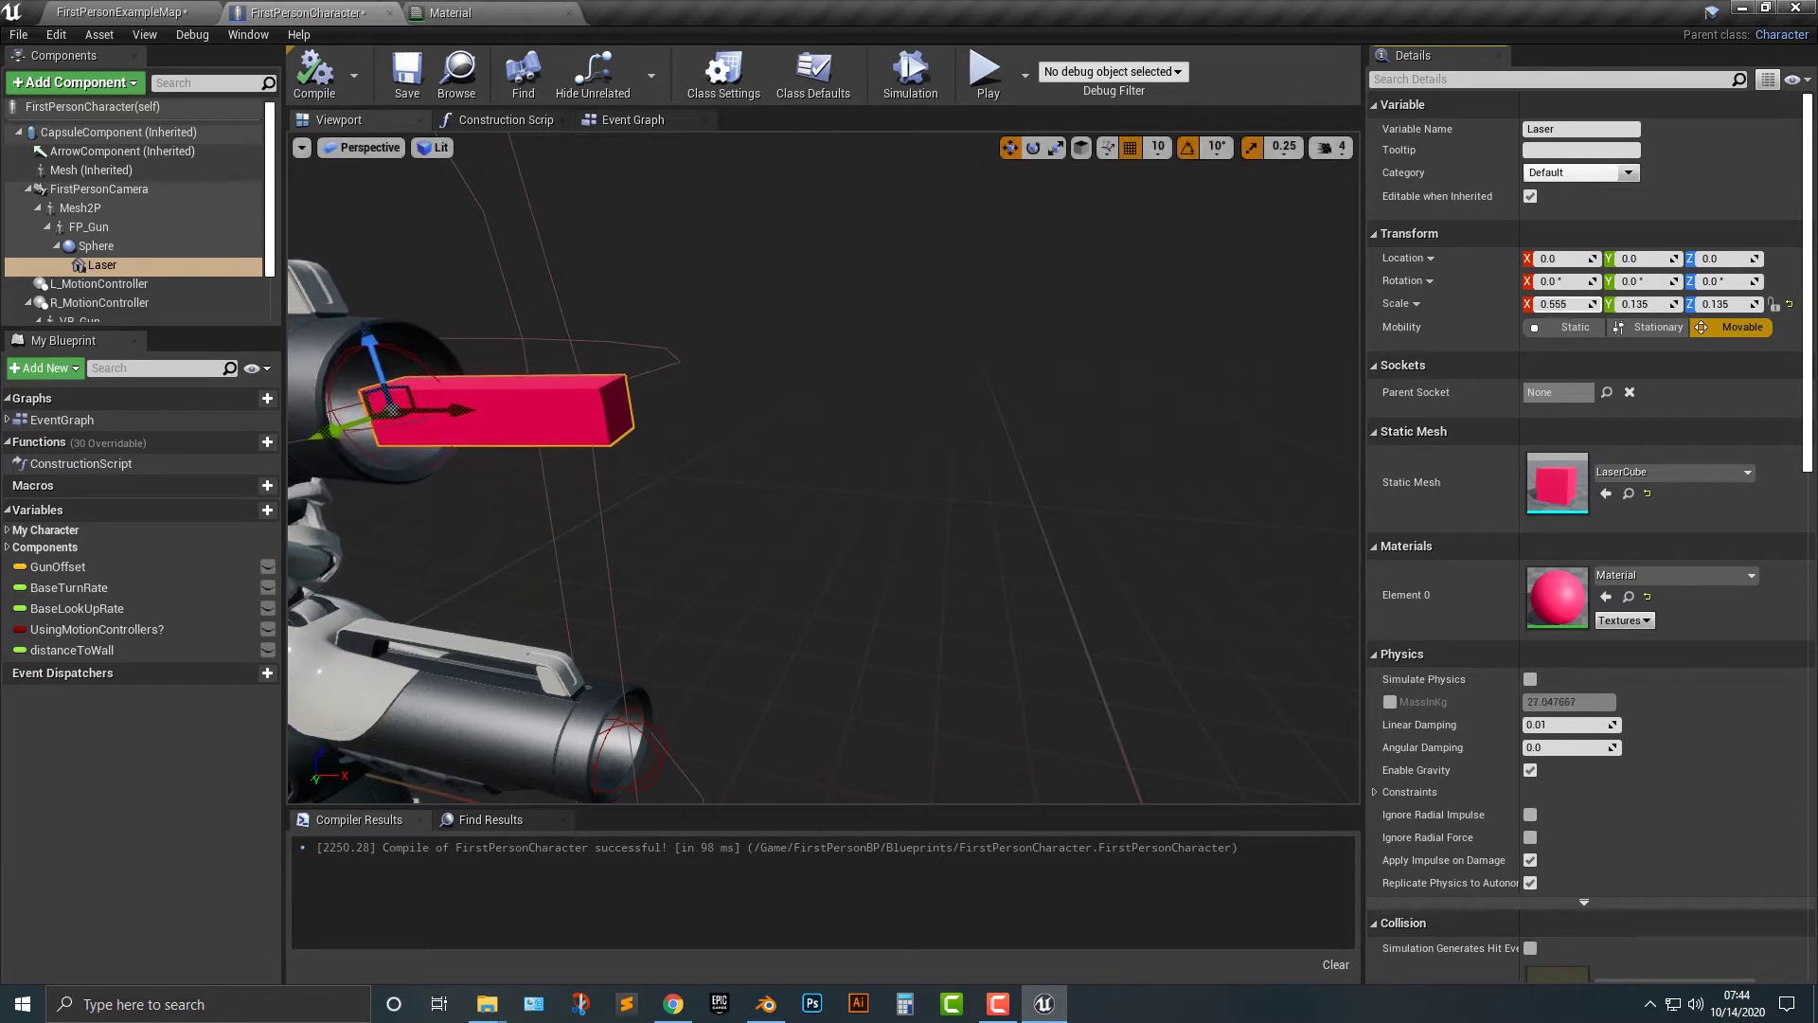
# - Switch to FirstPersonExampleMap and play the level briefly to check the laser on the gun
pyautogui.click(121, 12)
pyautogui.click(785, 68)
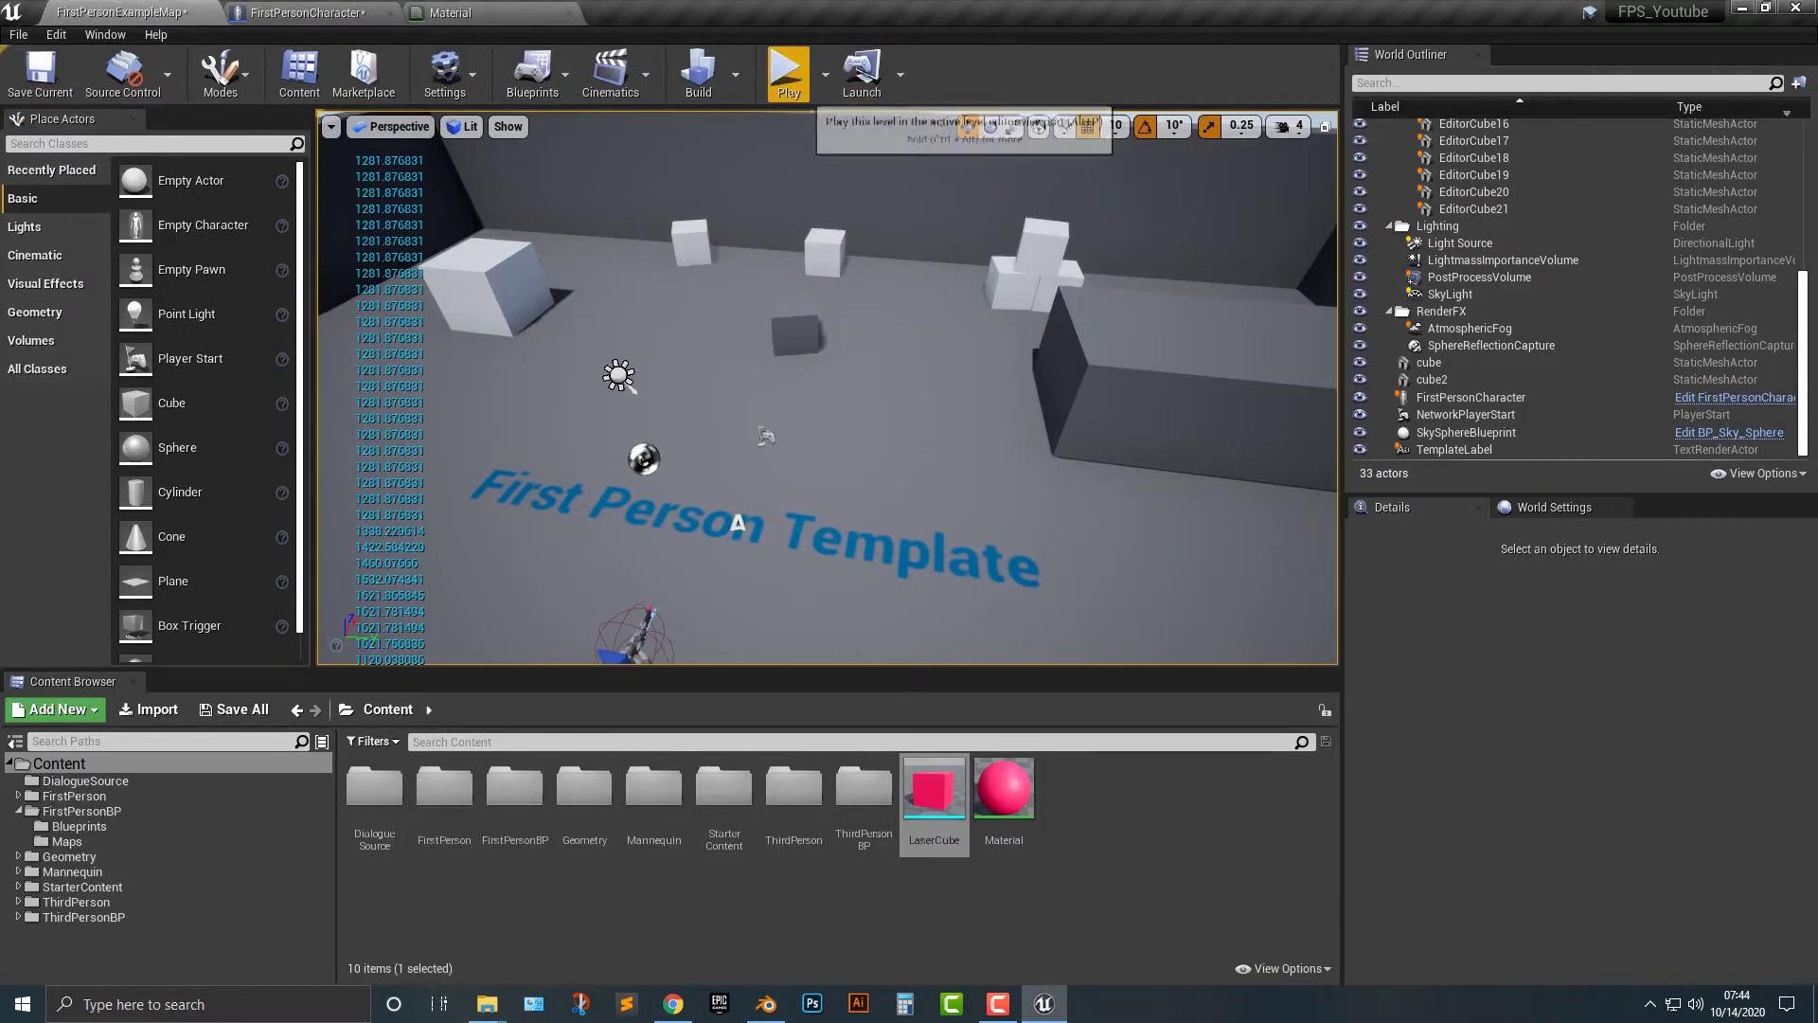
pyautogui.press('Escape')
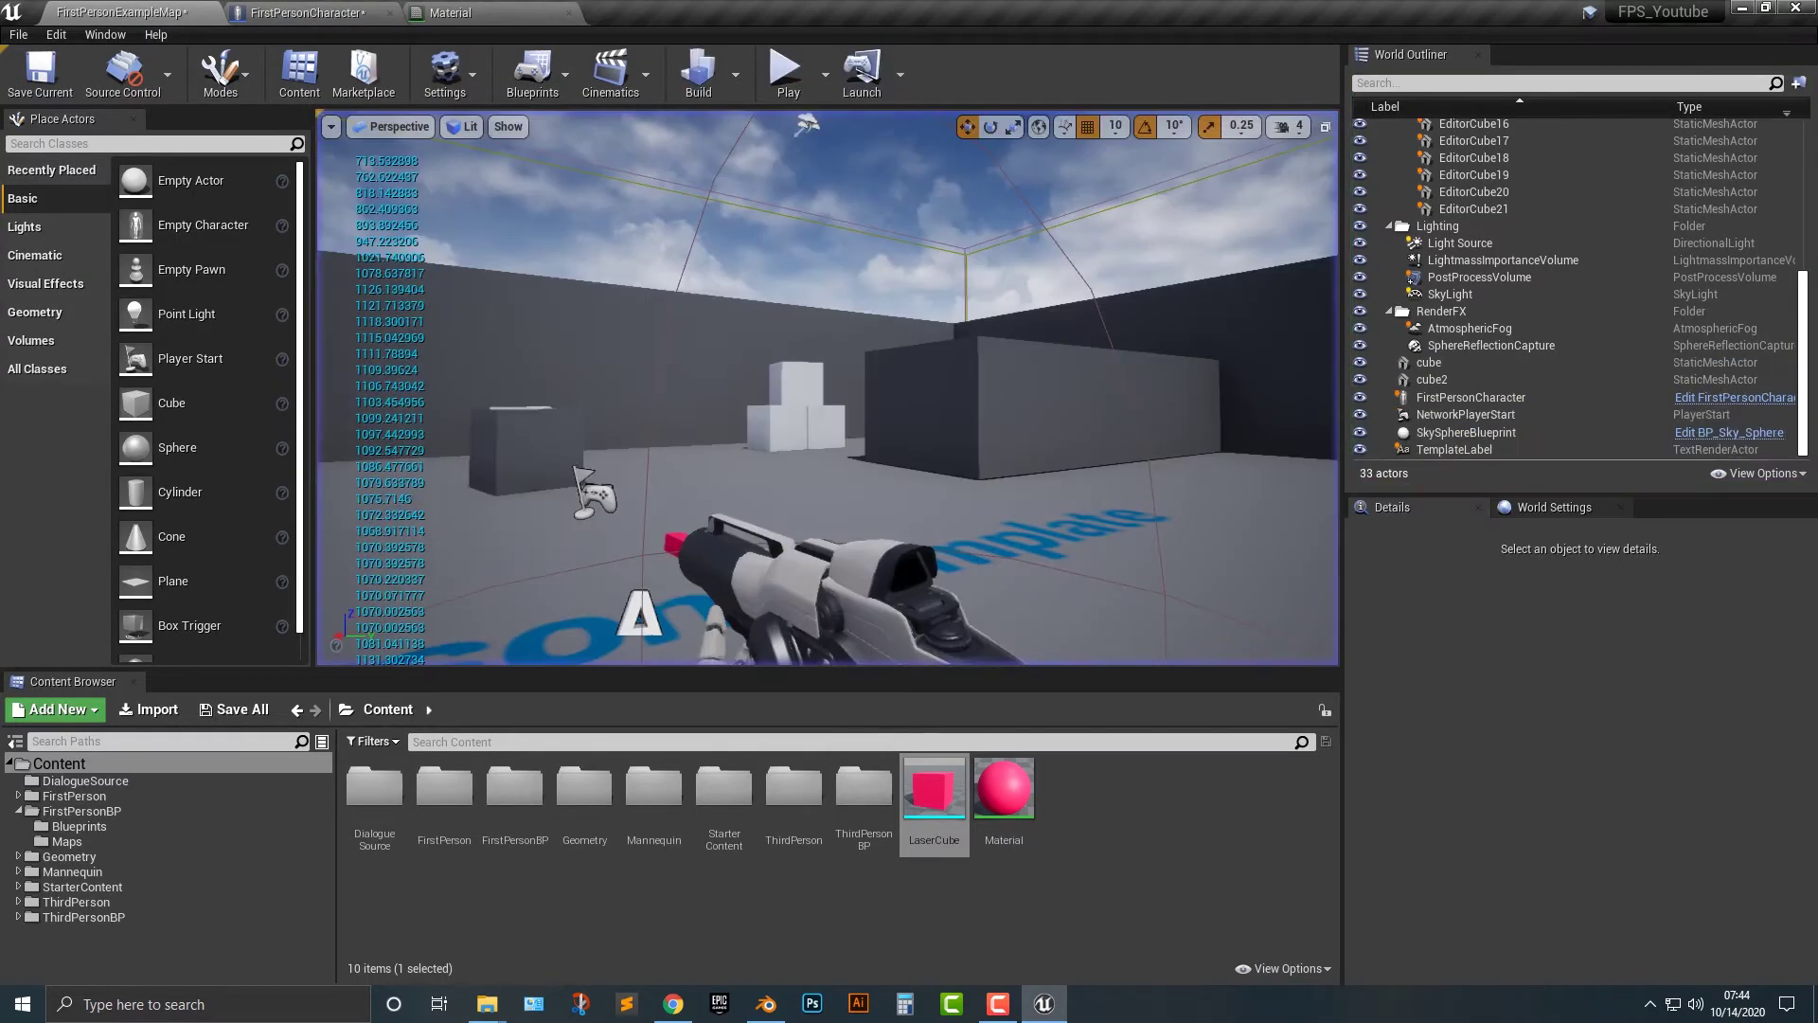
# - Back in the FirstPersonCharacter blueprint, set the Laser's X scale to 1.525 and check its length in a play preview
pyautogui.click(307, 12)
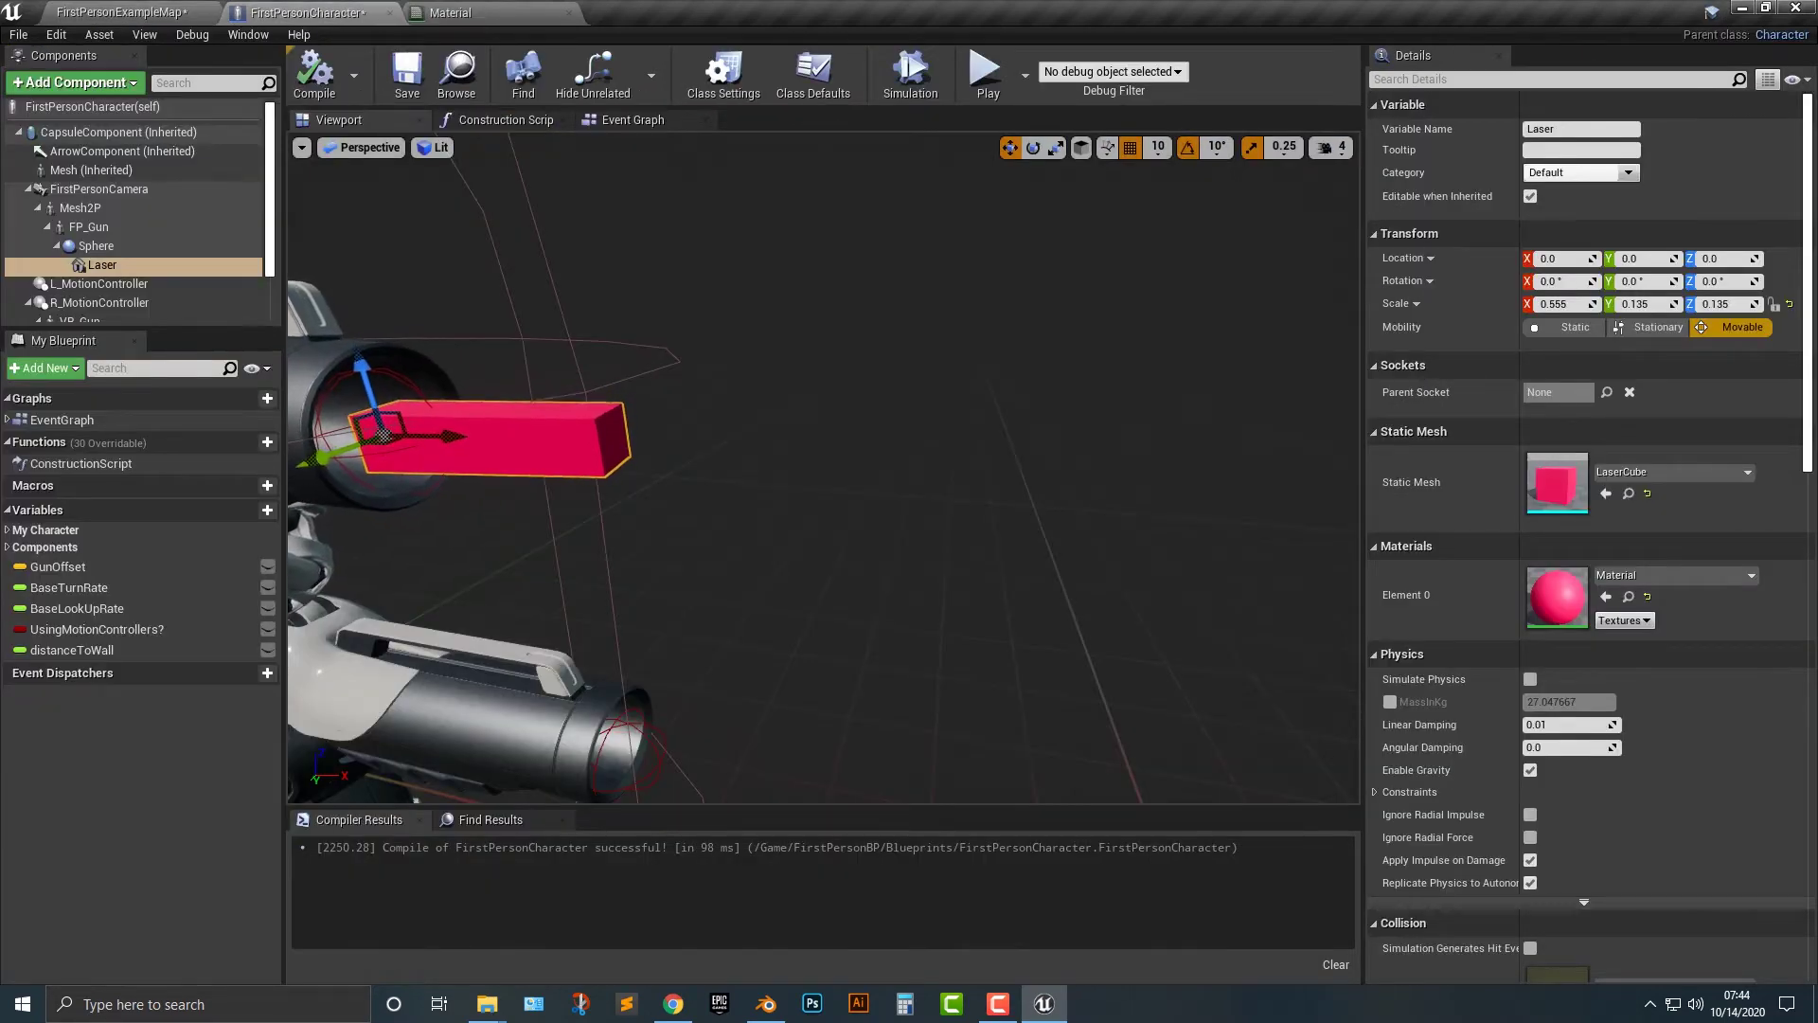
pyautogui.moveTo(1559, 304); pyautogui.dragTo(1621, 304)
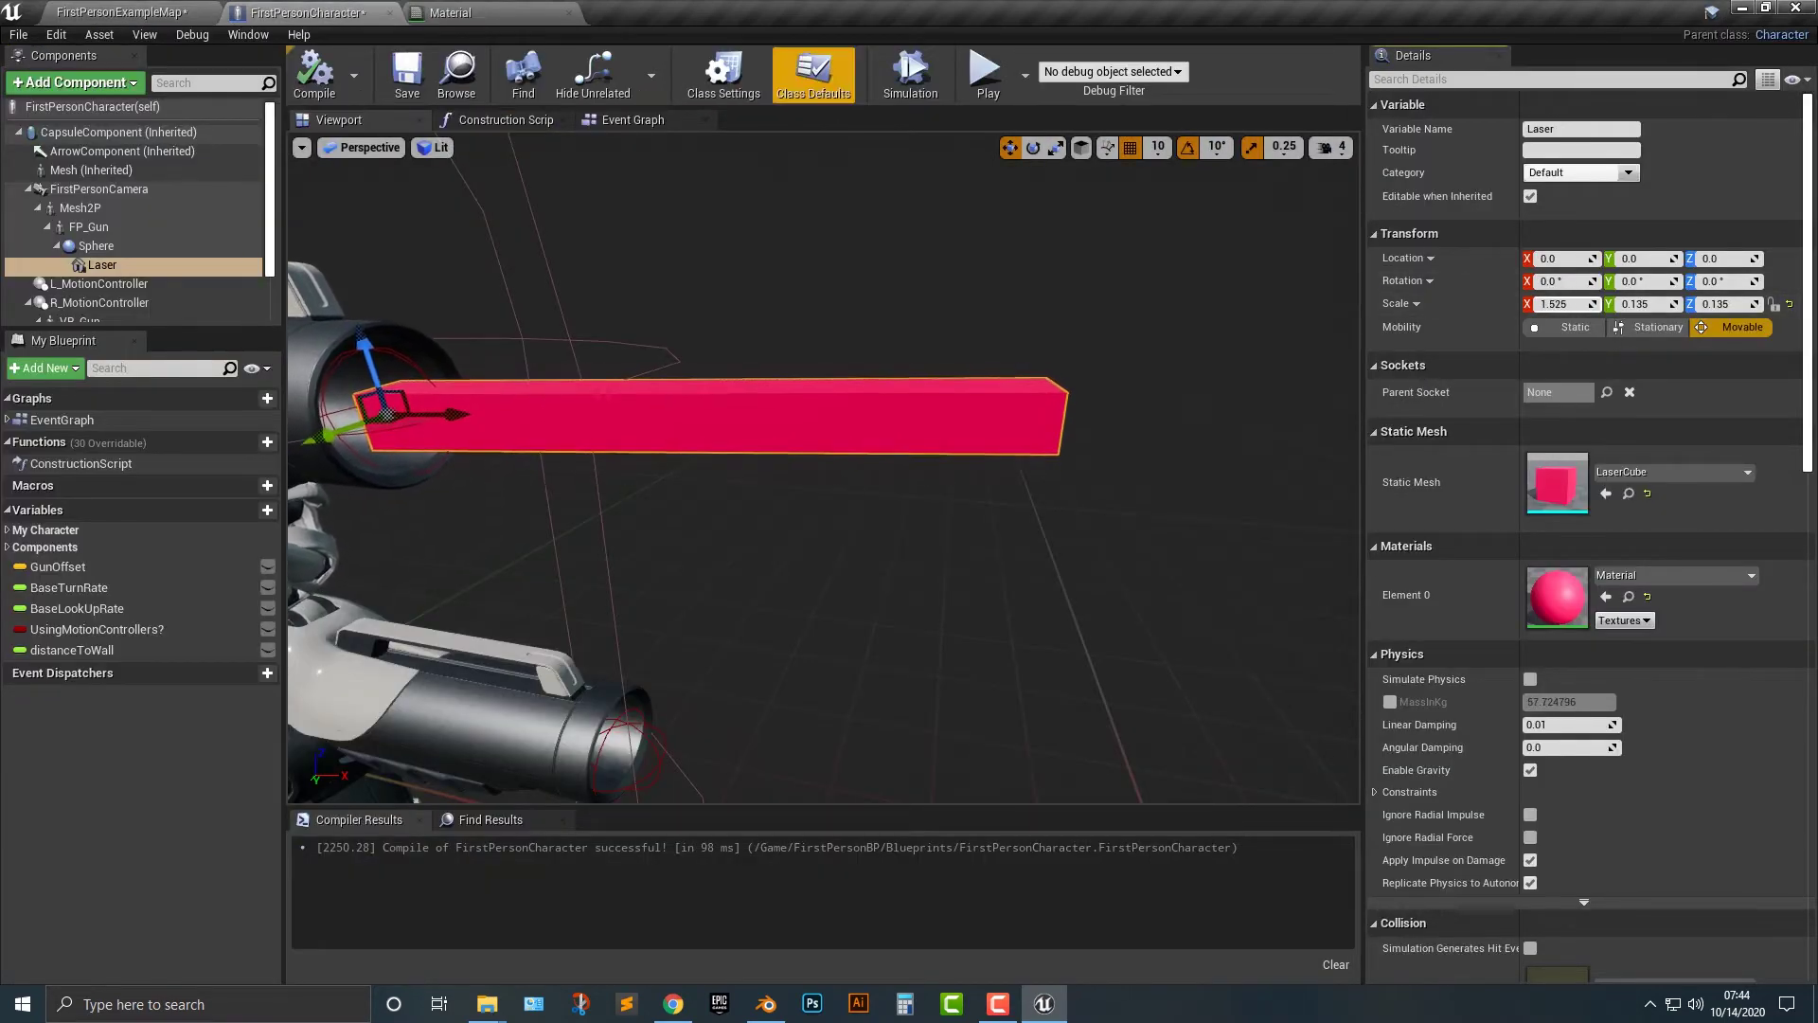
pyautogui.click(985, 74)
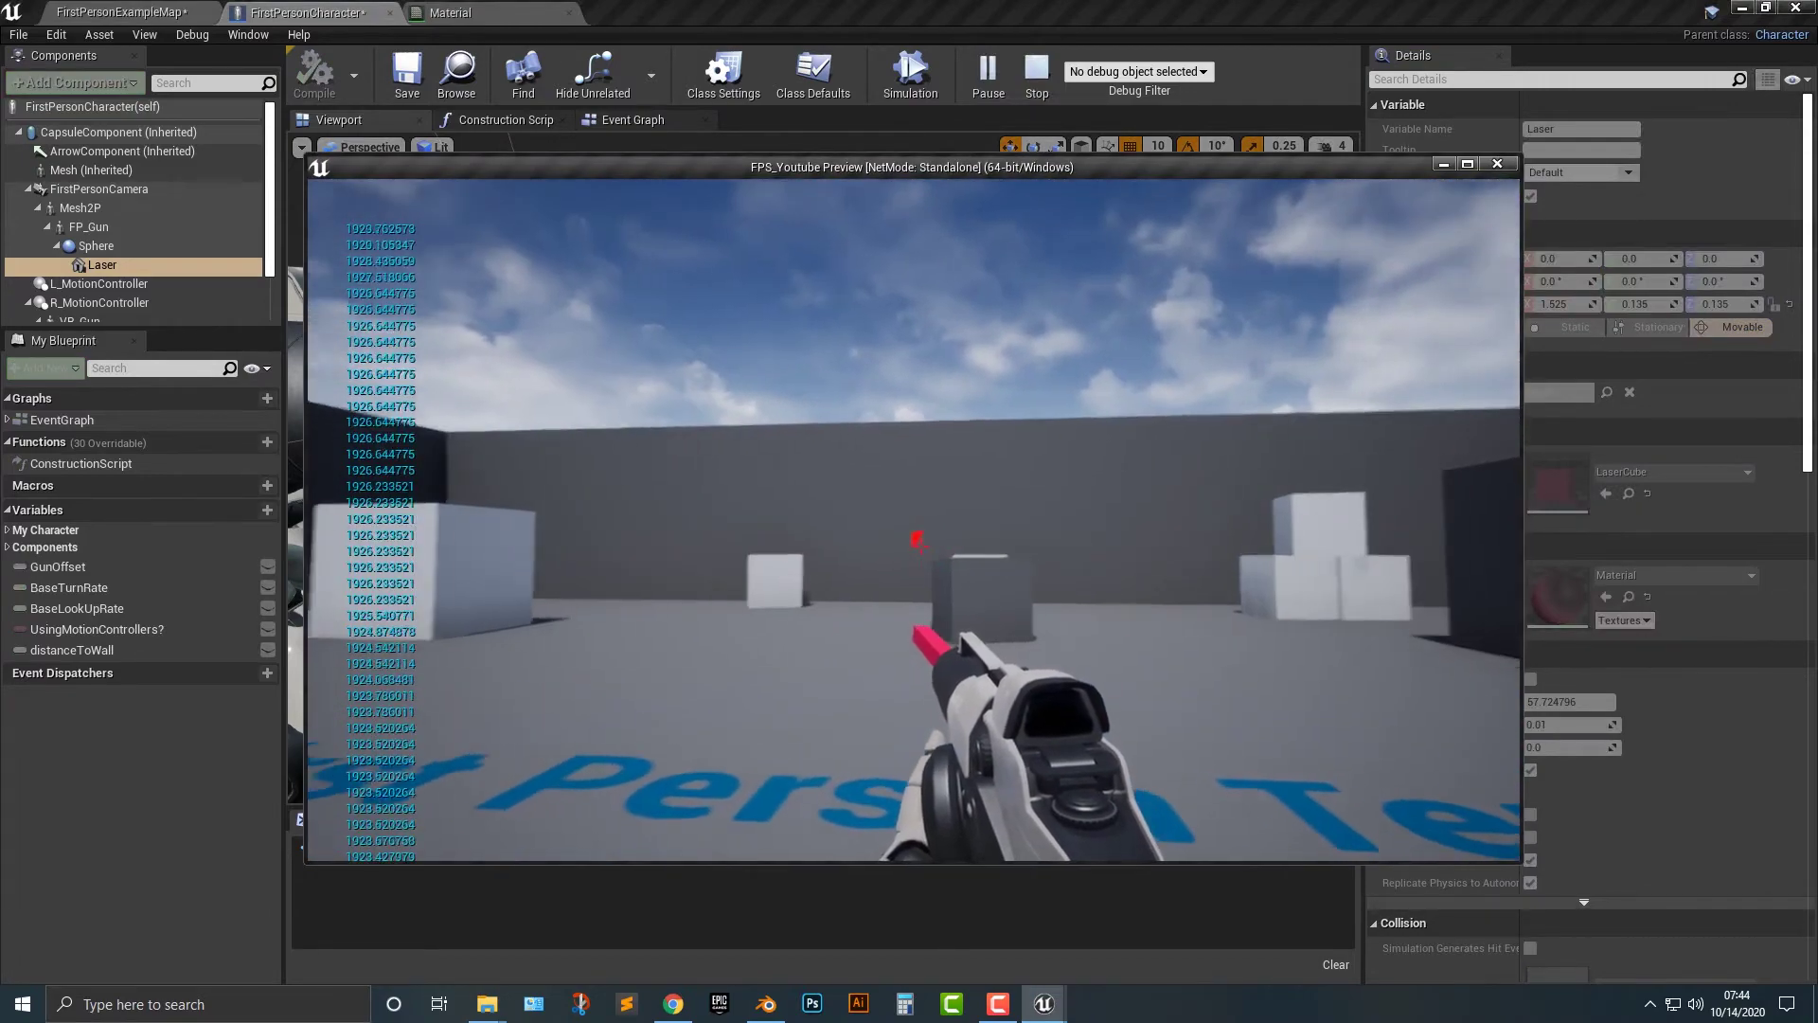
pyautogui.press('Escape')
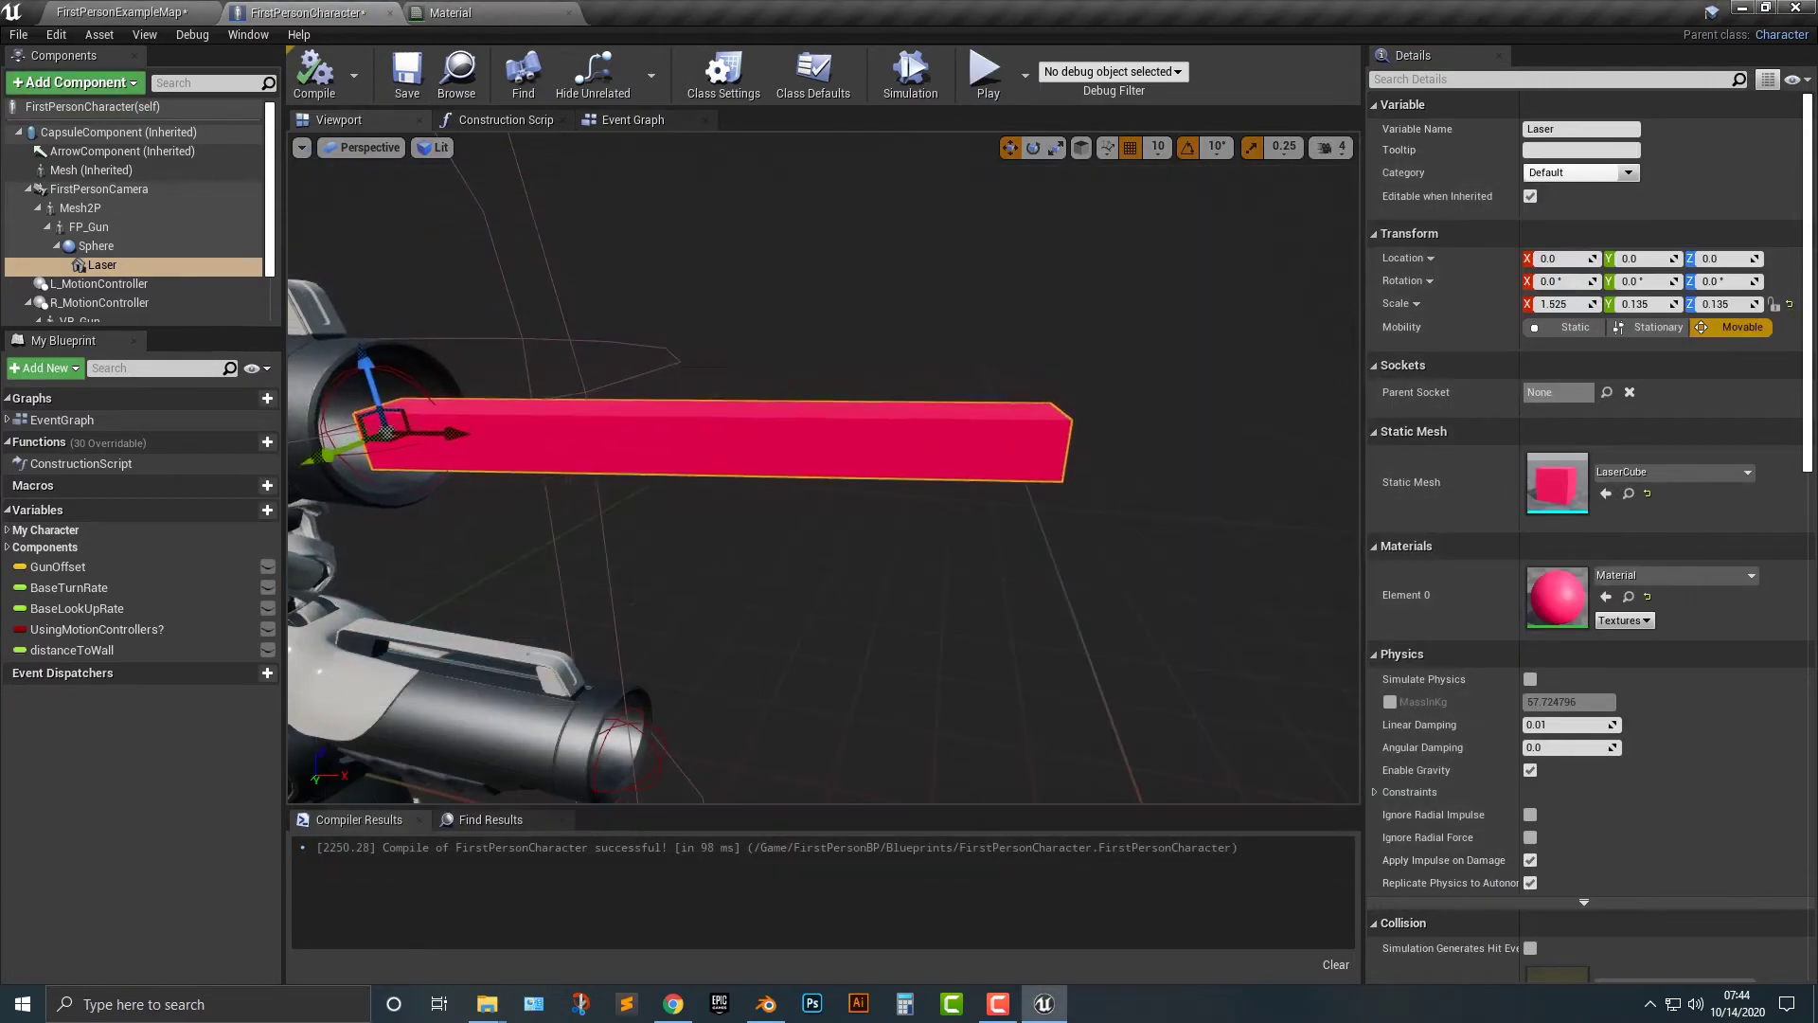
pyautogui.moveTo(824, 464)
pyautogui.mouseDown(button='right')
pyautogui.moveTo(852, 454)
pyautogui.moveTo(786, 440)
pyautogui.moveTo(852, 445)
pyautogui.moveTo(819, 494)
pyautogui.mouseUp(button='right')
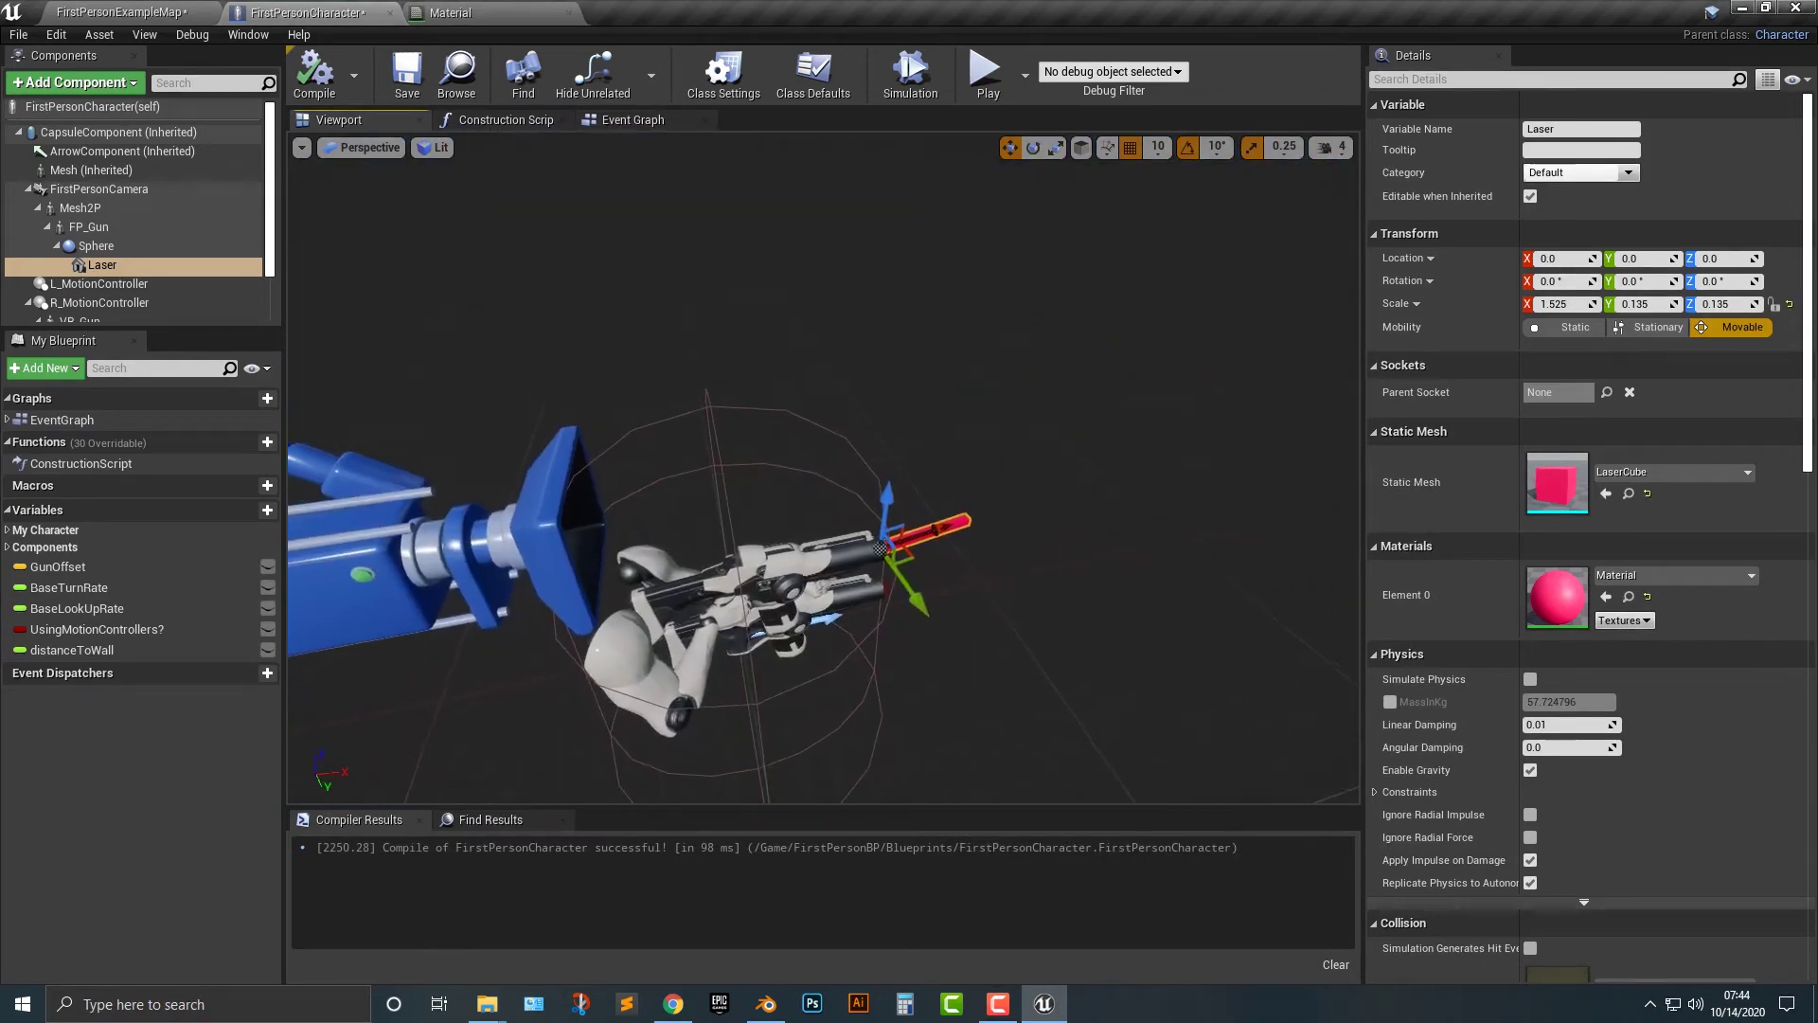
# - In the Event Graph, add a Set Relative Scale 3D (Mesh) node wired to execute after Print String
pyautogui.click(633, 119)
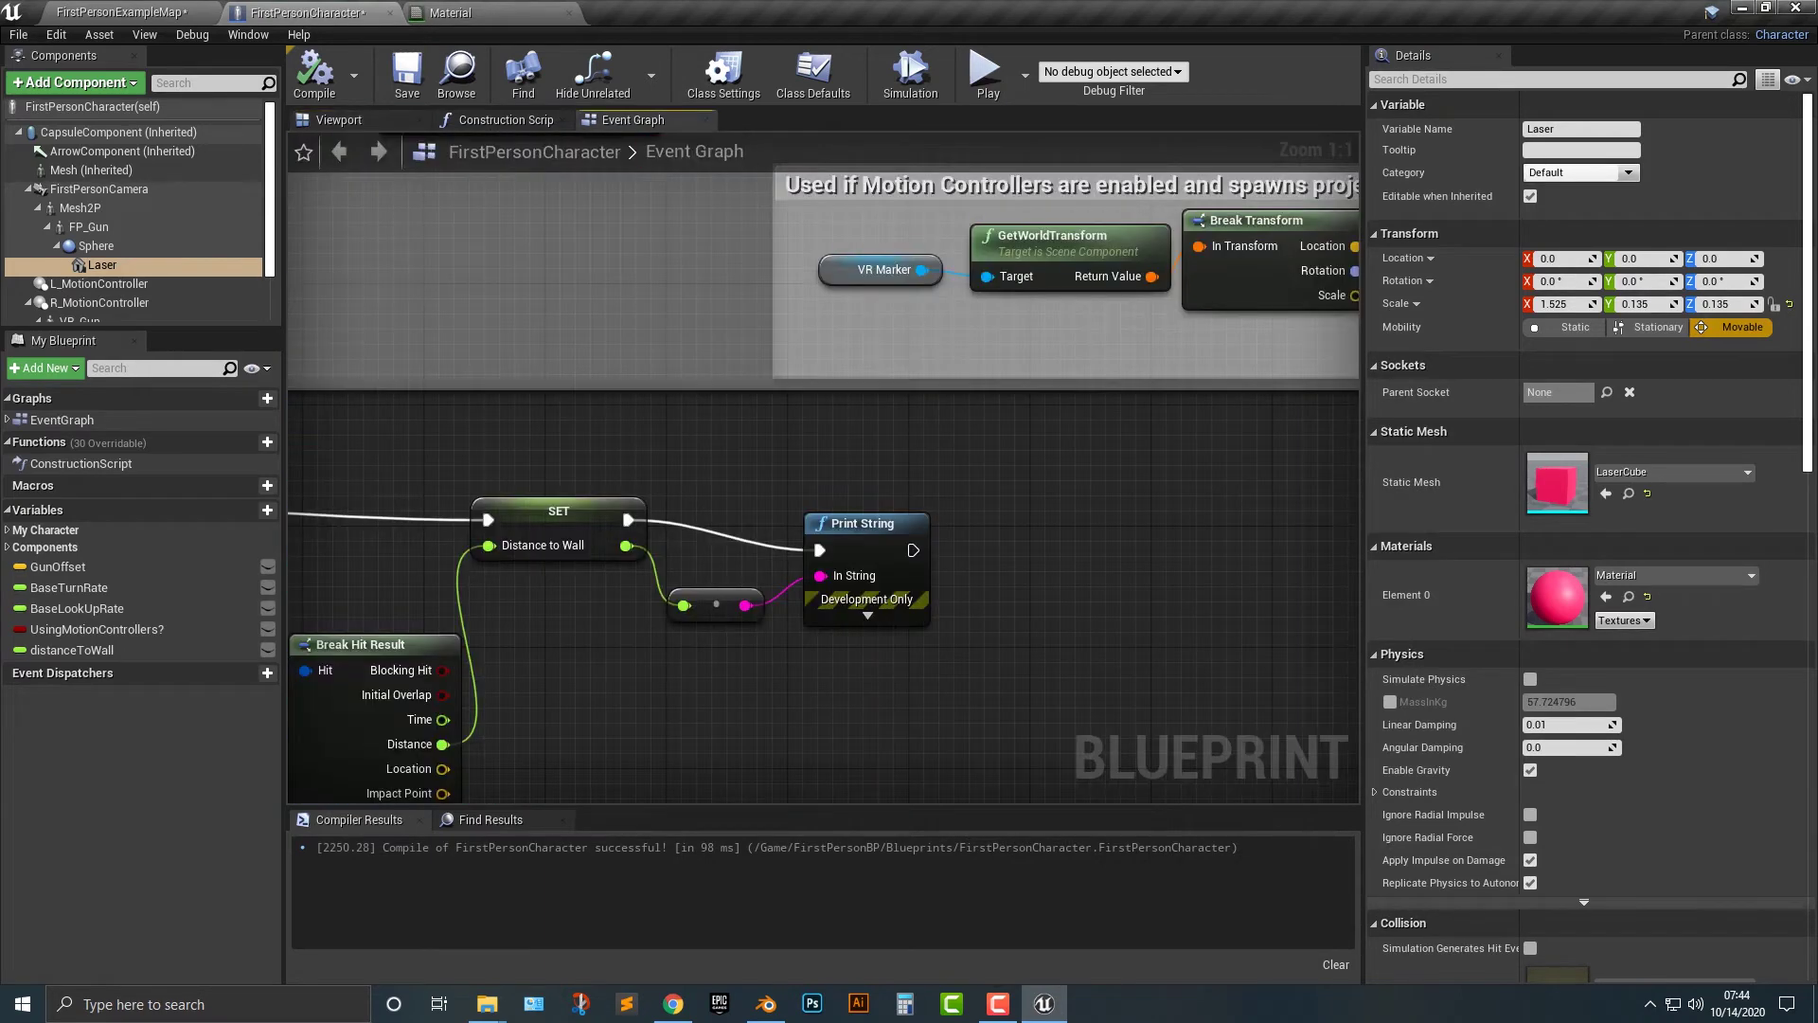
pyautogui.moveTo(1023, 568); pyautogui.dragTo(653, 557, button='right')
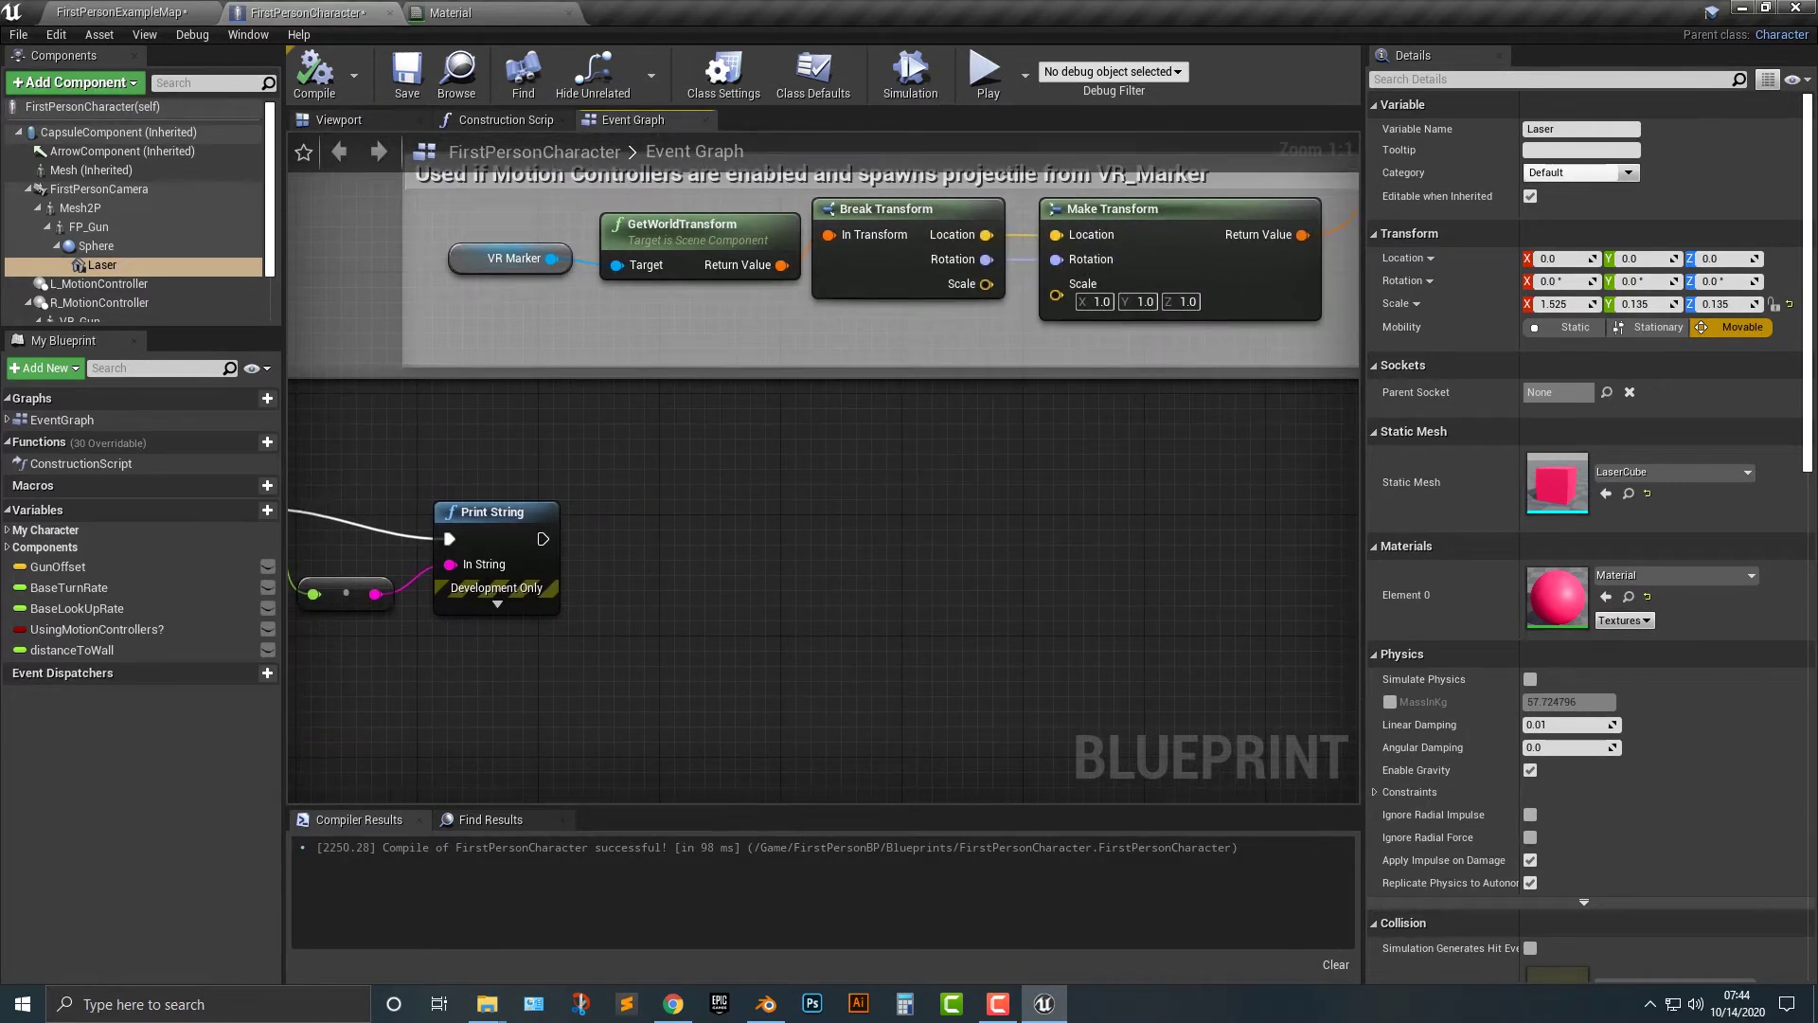
pyautogui.moveTo(542, 539); pyautogui.dragTo(765, 505)
pyautogui.write('set')
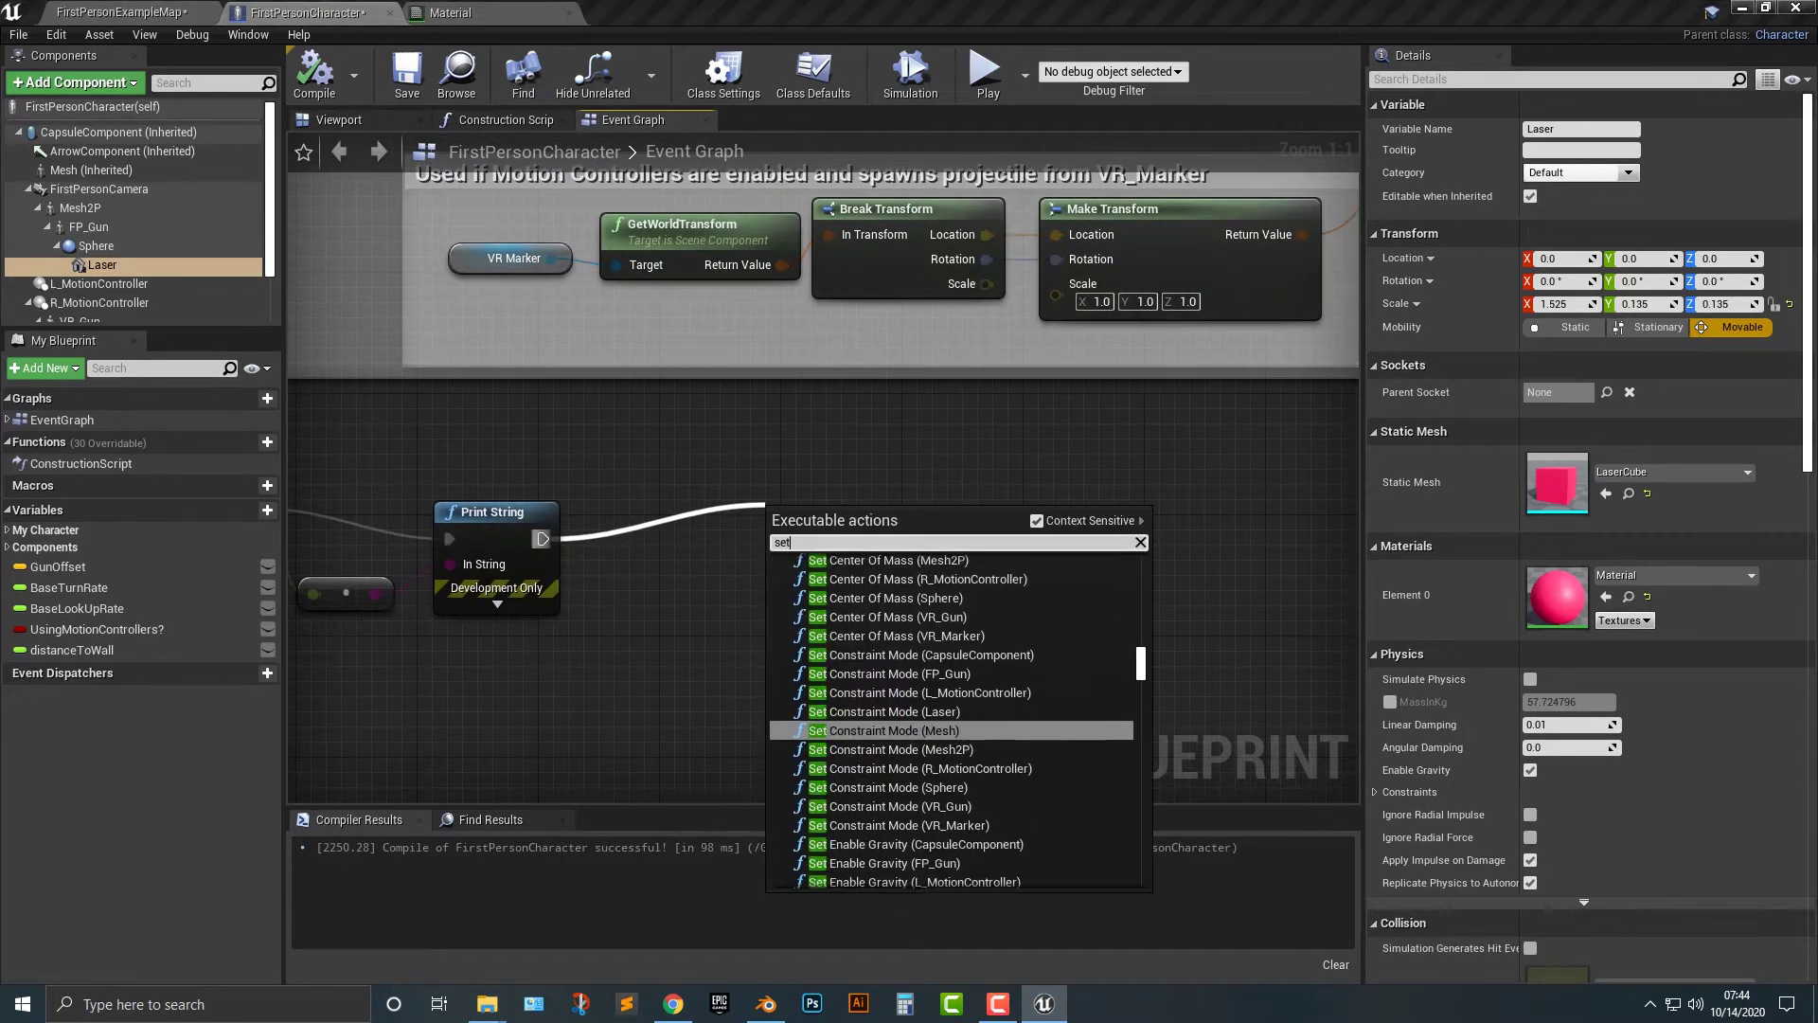
pyautogui.write(' relat')
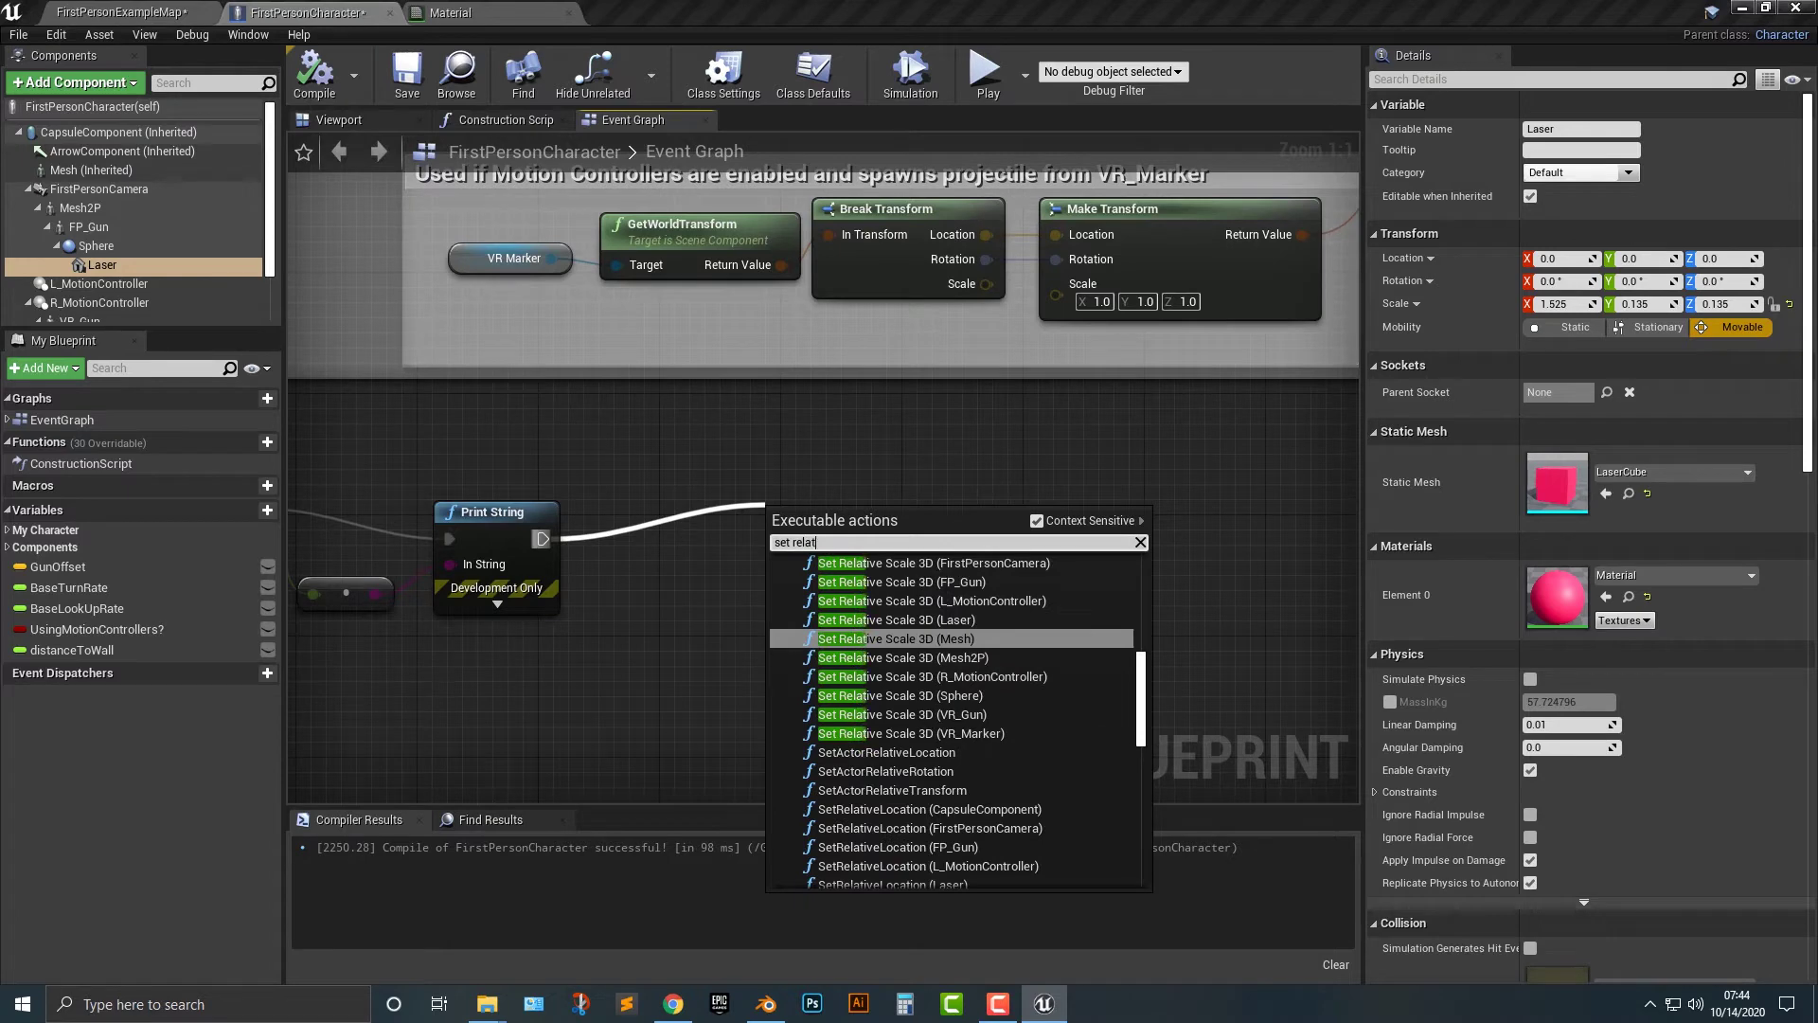
pyautogui.write('ive 3d scale')
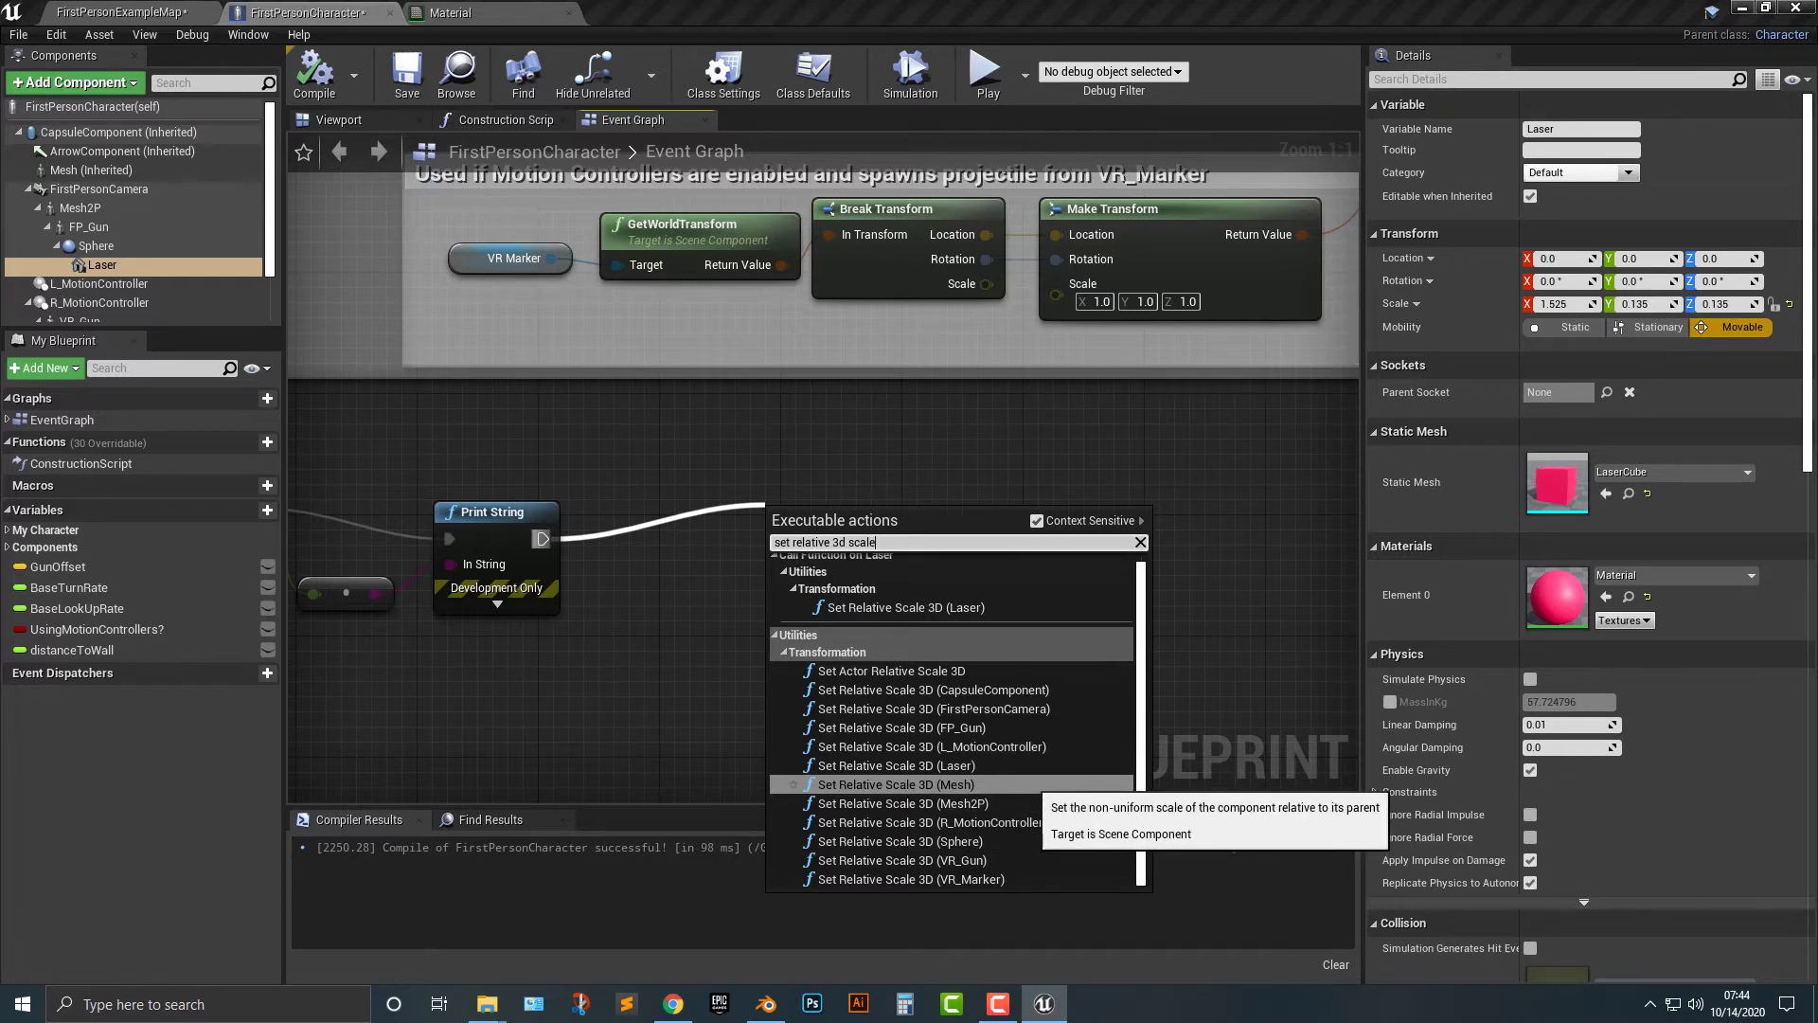
pyautogui.click(1033, 784)
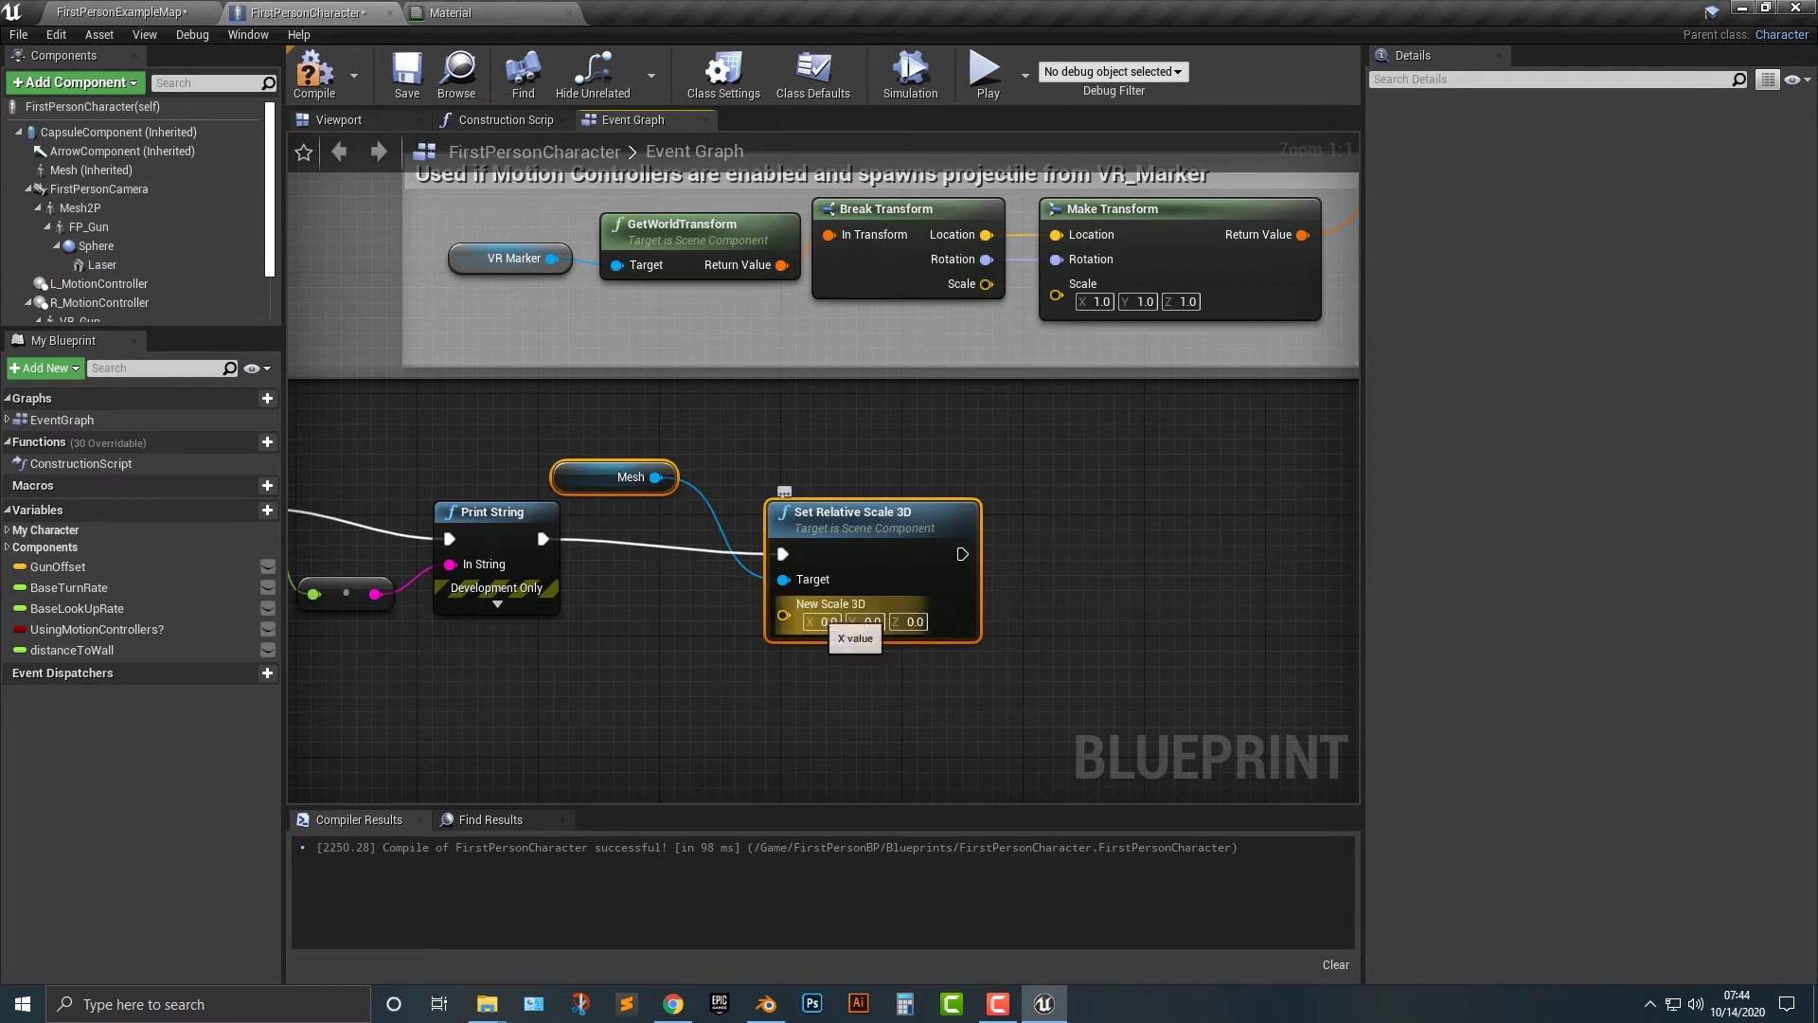
# - Split the New Scale 3D input of the Set Relative Scale 3D node into separate X, Y and Z values
pyautogui.moveTo(818, 617); pyautogui.dragTo(827, 614, button='right')
pyautogui.rightClick(830, 606)
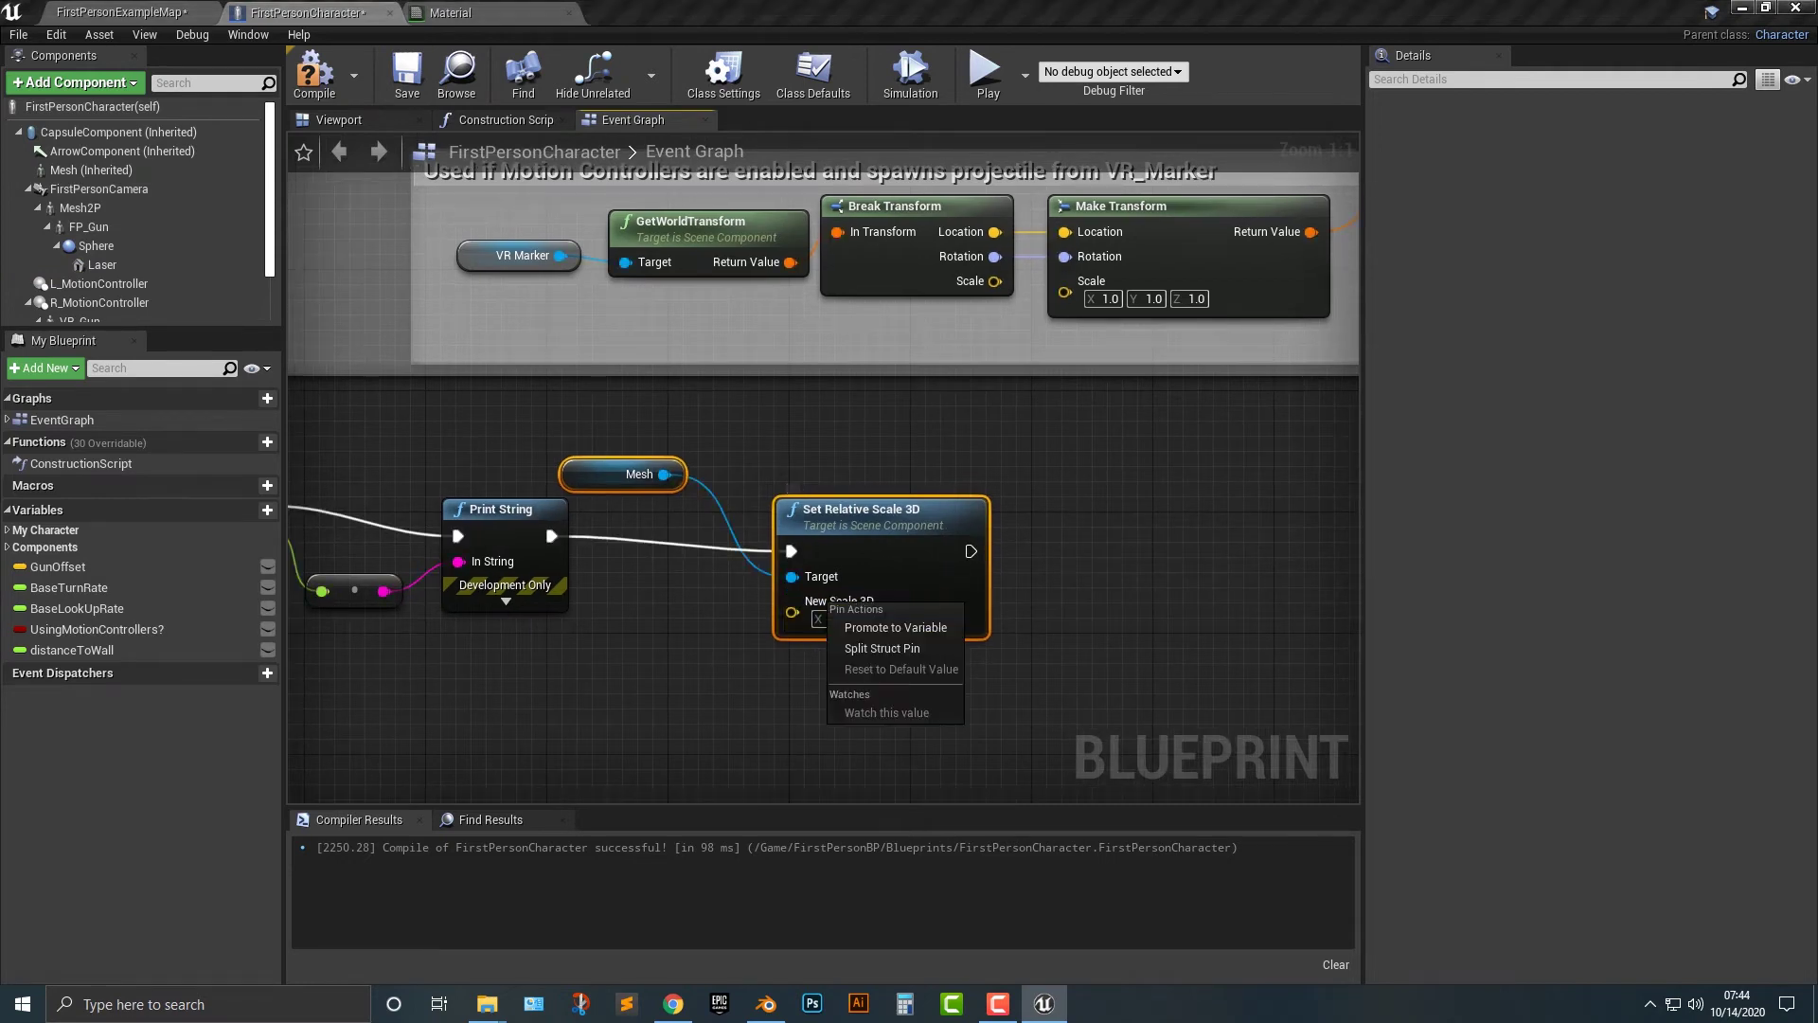
pyautogui.click(895, 648)
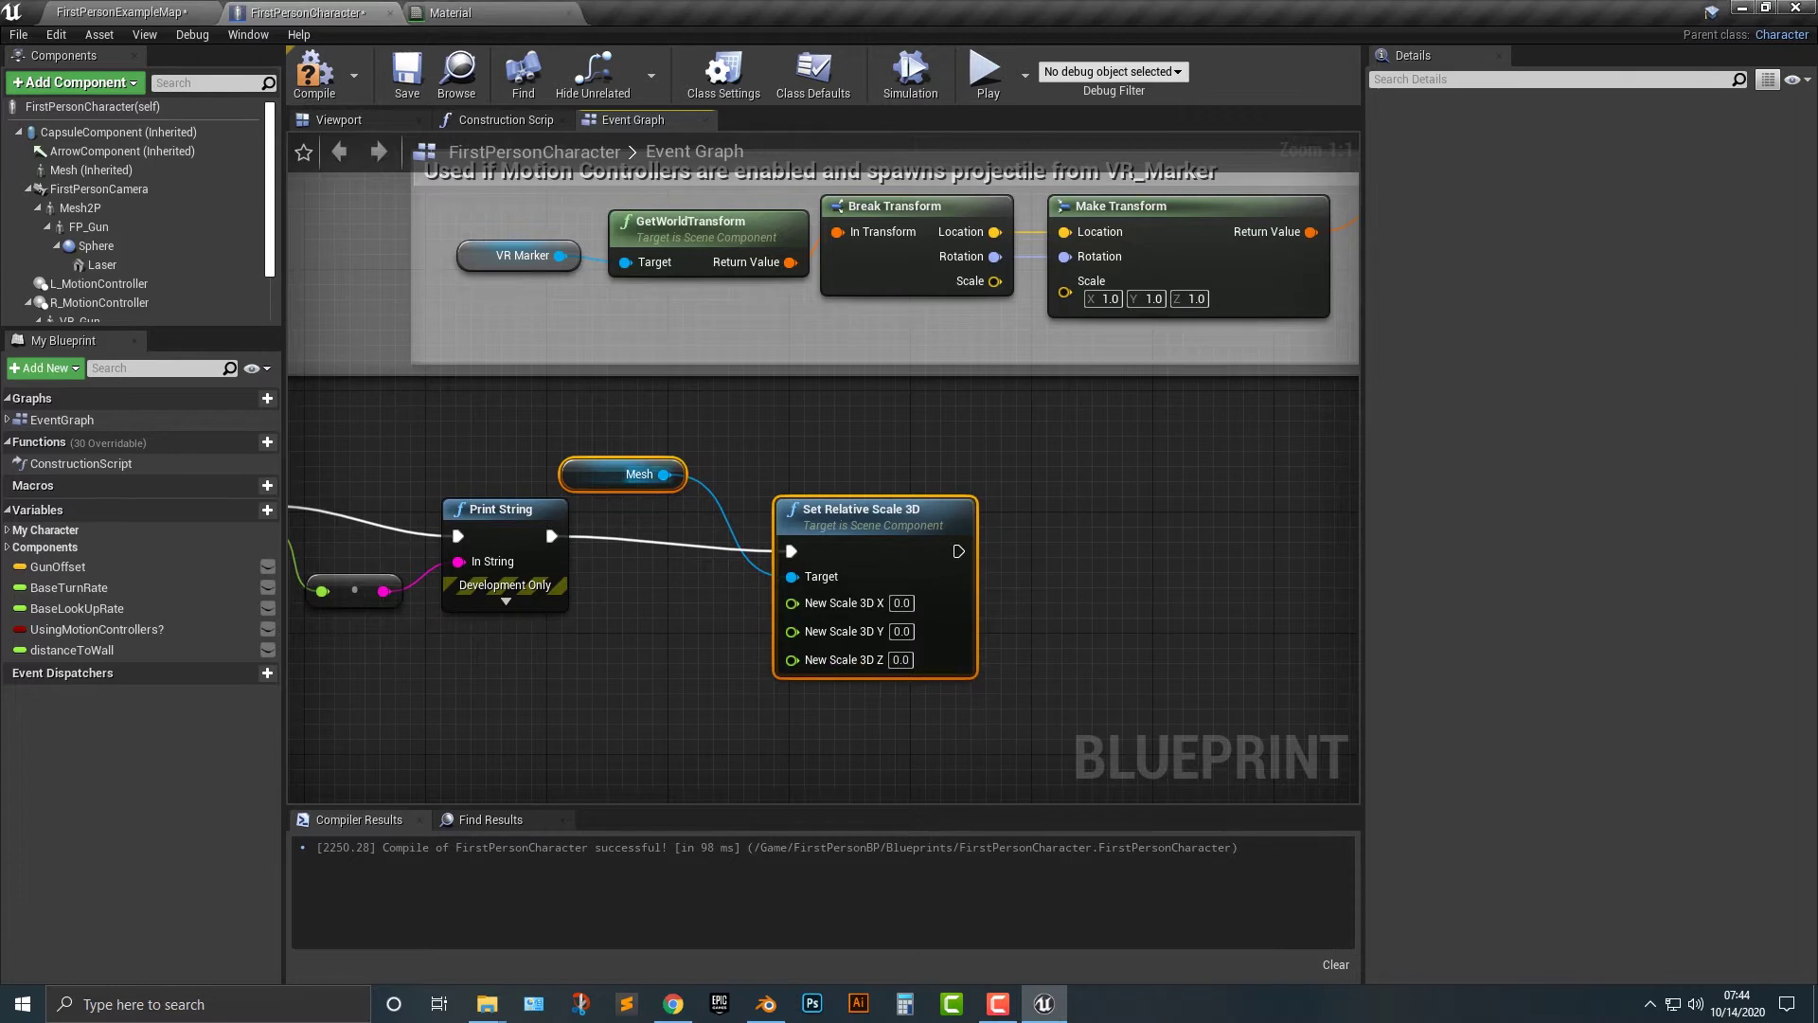
# - Replace the Mesh reference with a Laser component reference as the Set Relative Scale 3D target, placed below Print String
pyautogui.click(634, 474)
pyautogui.press('Delete')
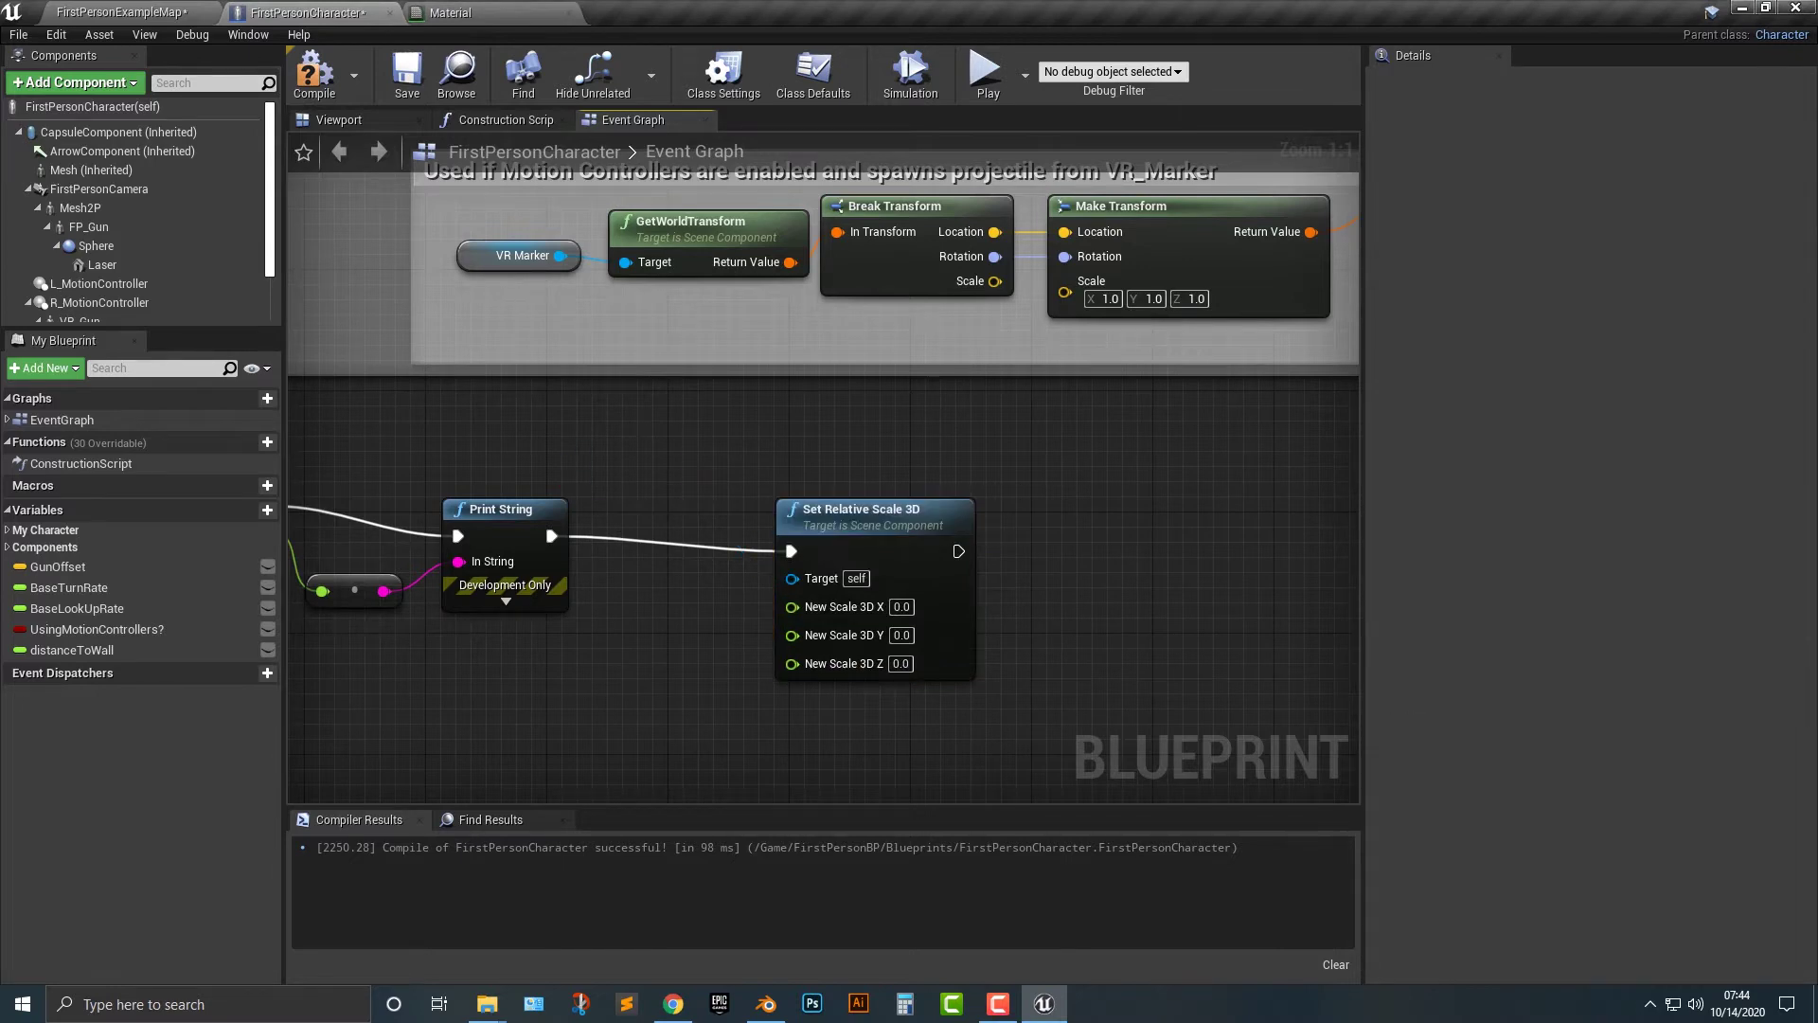
pyautogui.moveTo(103, 266); pyautogui.dragTo(842, 625)
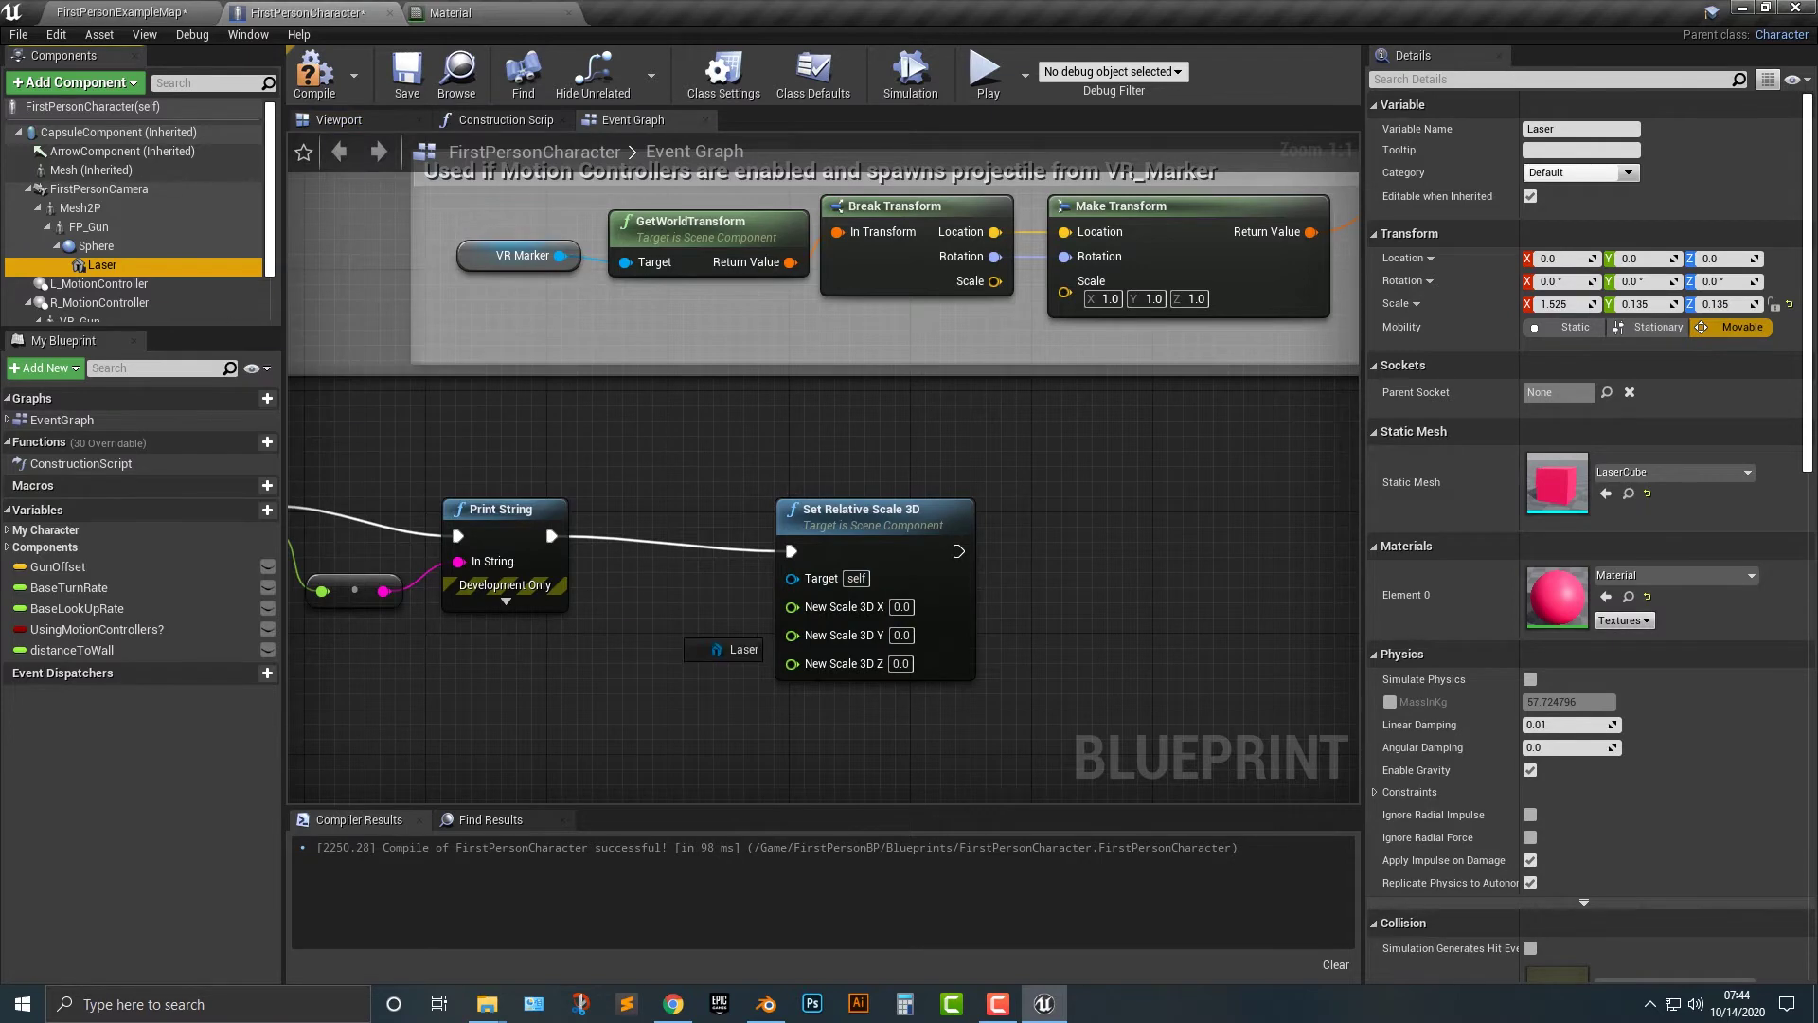
pyautogui.moveTo(683, 648); pyautogui.dragTo(822, 580)
pyautogui.moveTo(668, 650); pyautogui.dragTo(502, 695)
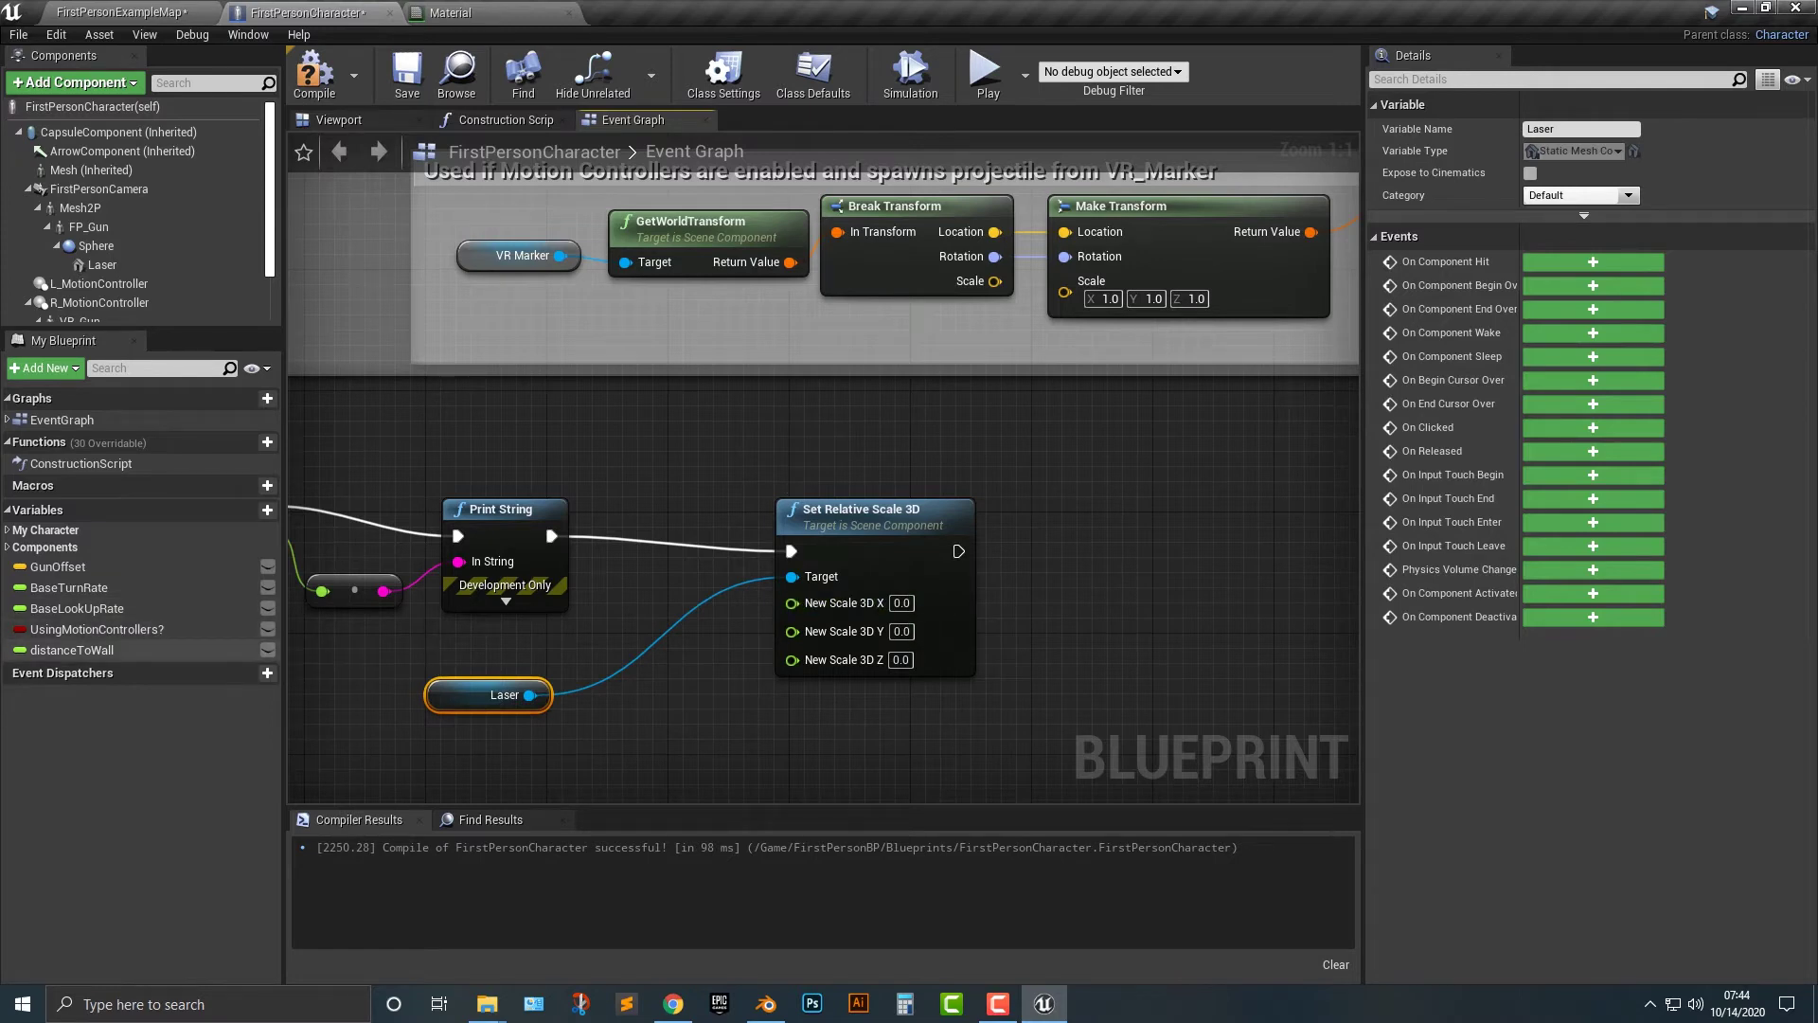
# - Connect the distanceToWall variable to New Scale 3D X and return to the blueprint's component viewport
pyautogui.moveTo(71, 649); pyautogui.dragTo(792, 601)
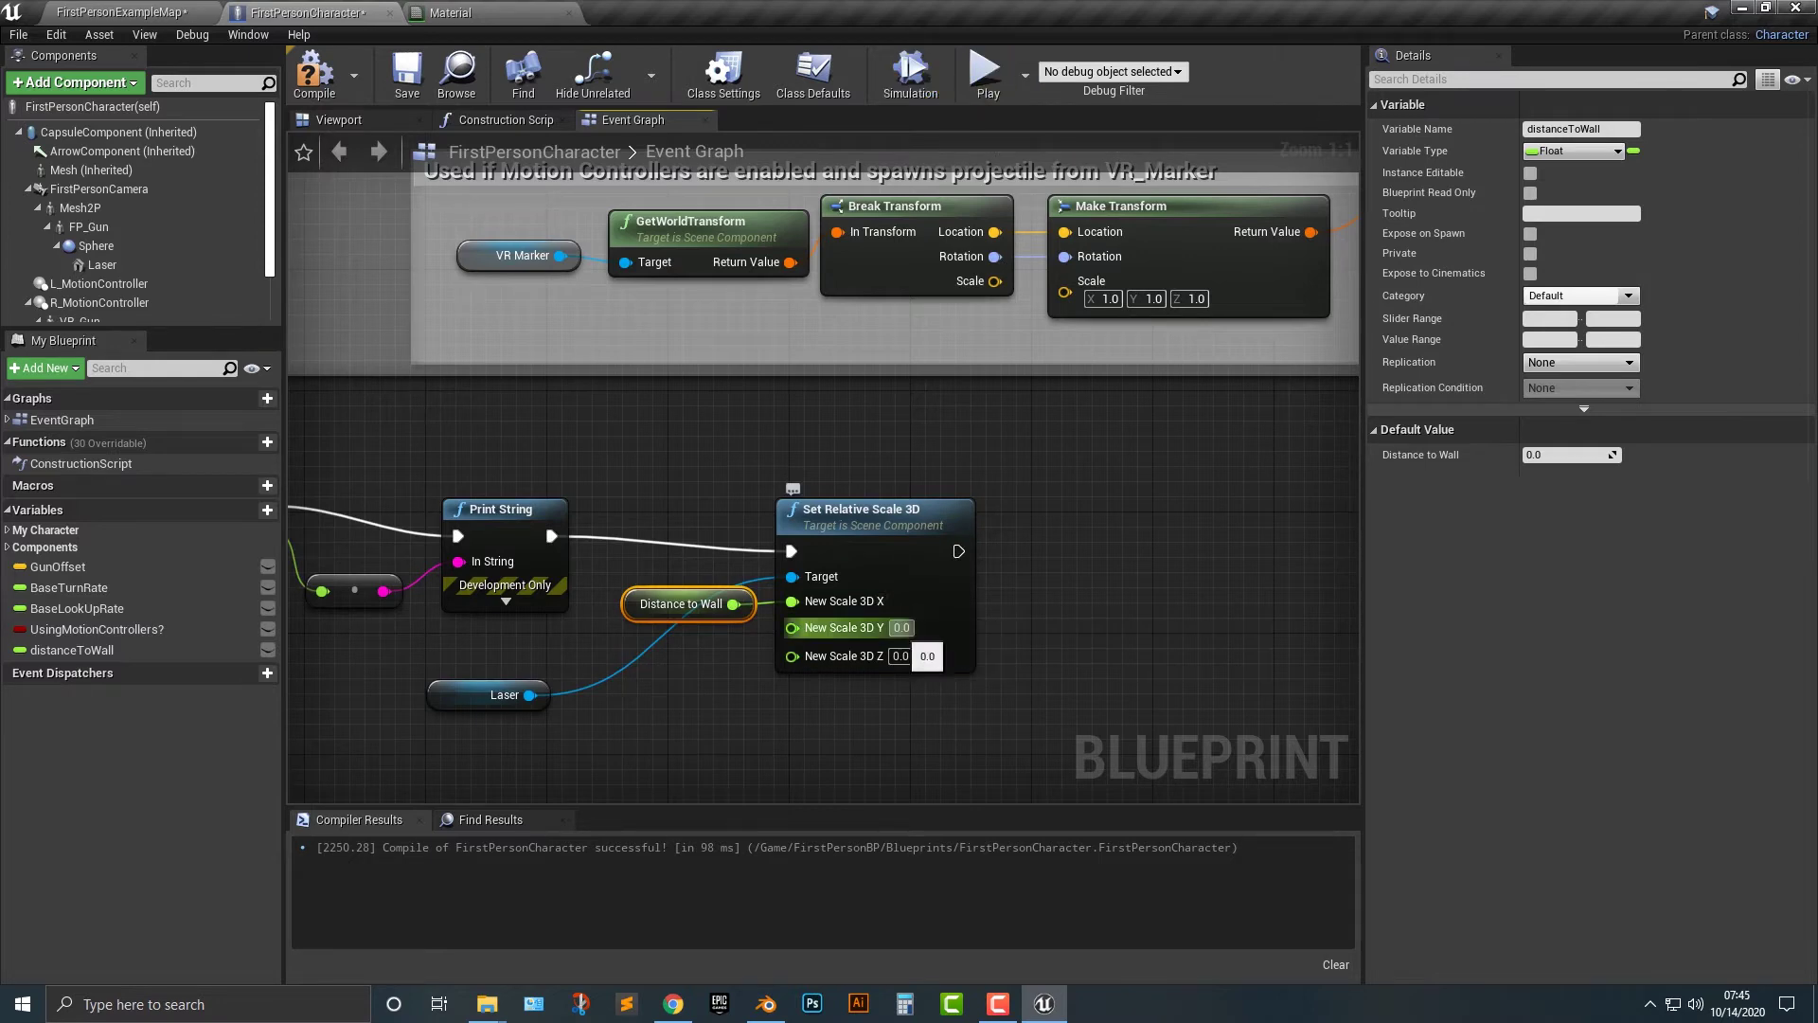
pyautogui.click(369, 121)
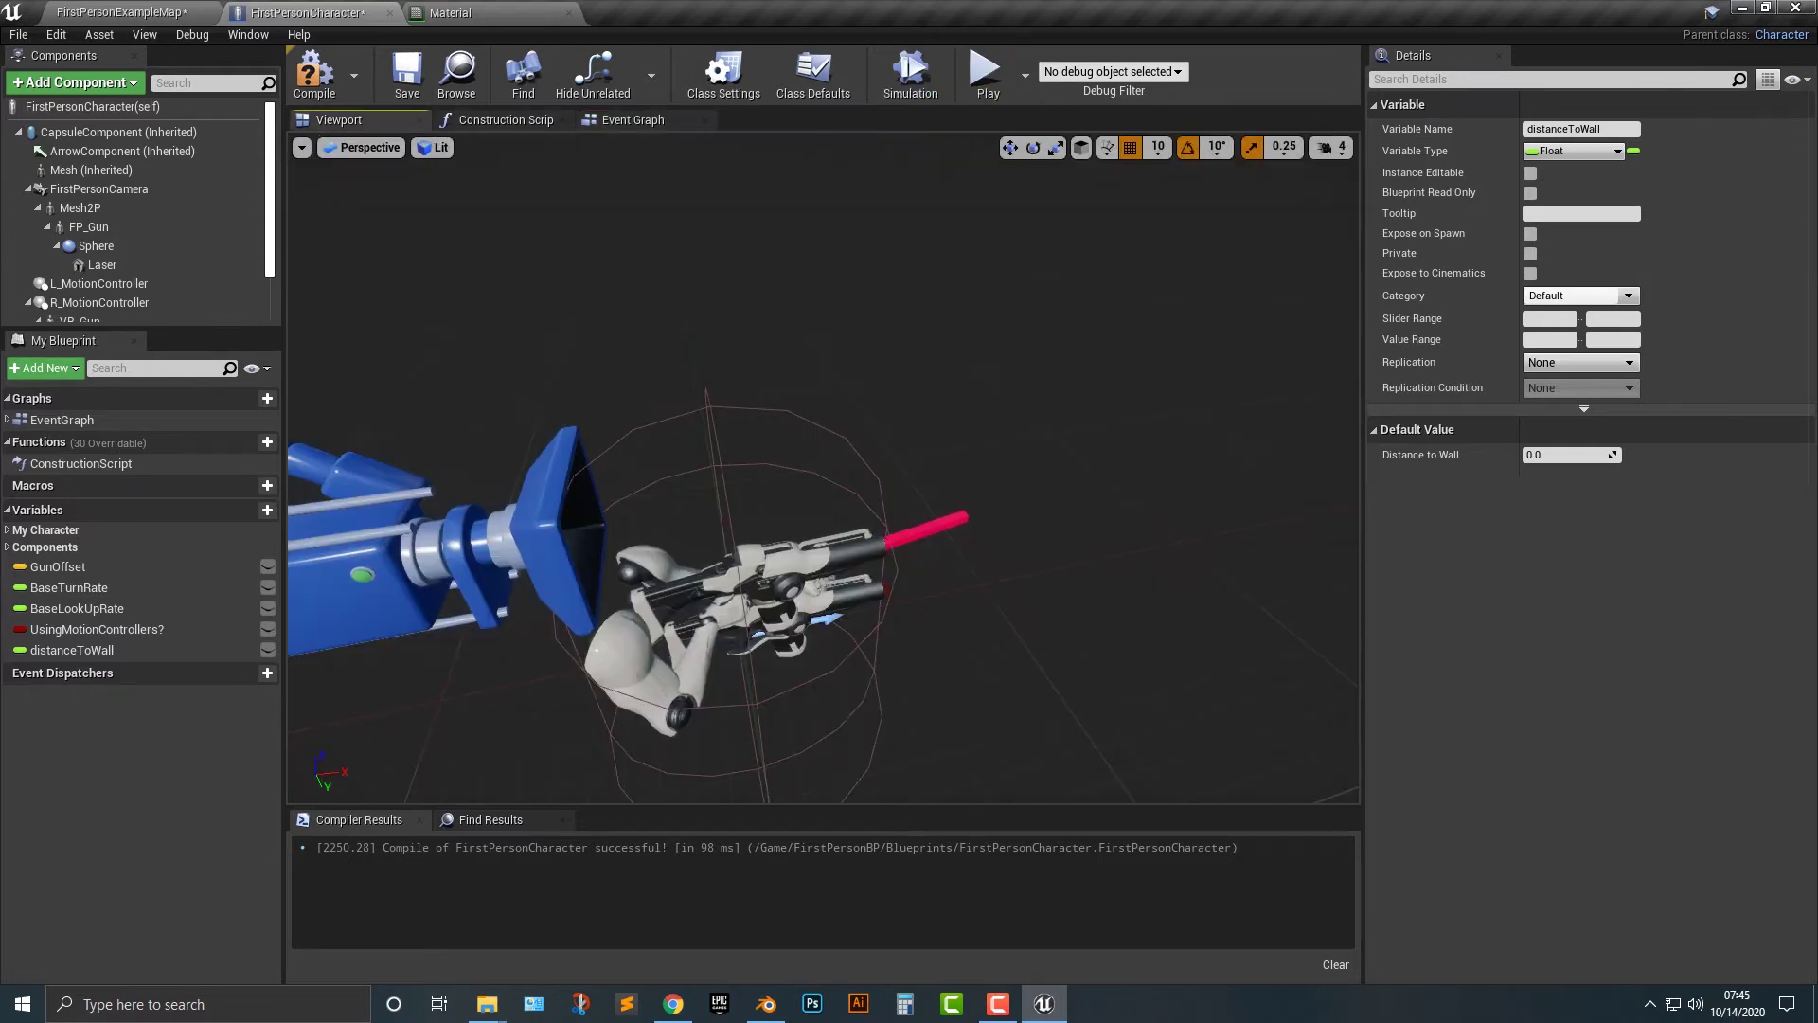
# - Set New Scale 3D Y and Z of the Set Relative Scale 3D node to 0.14, matching the Laser component's scale
pyautogui.click(880, 547)
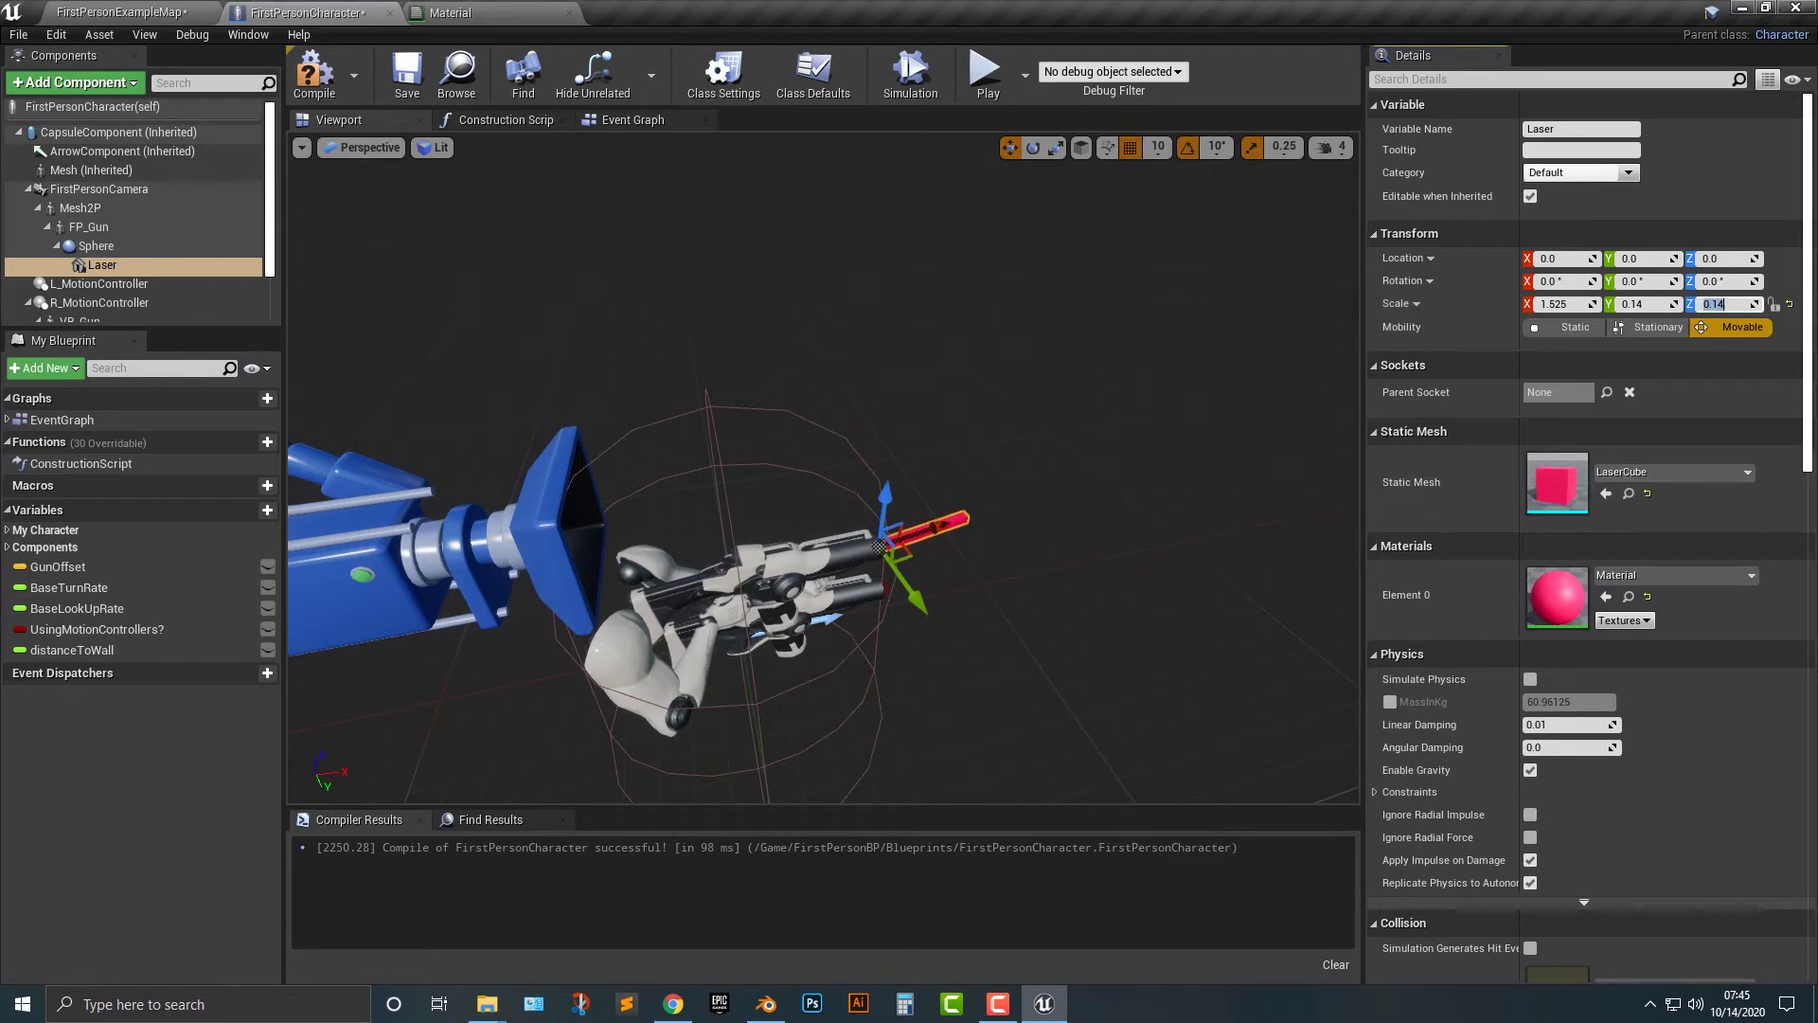
pyautogui.click(121, 13)
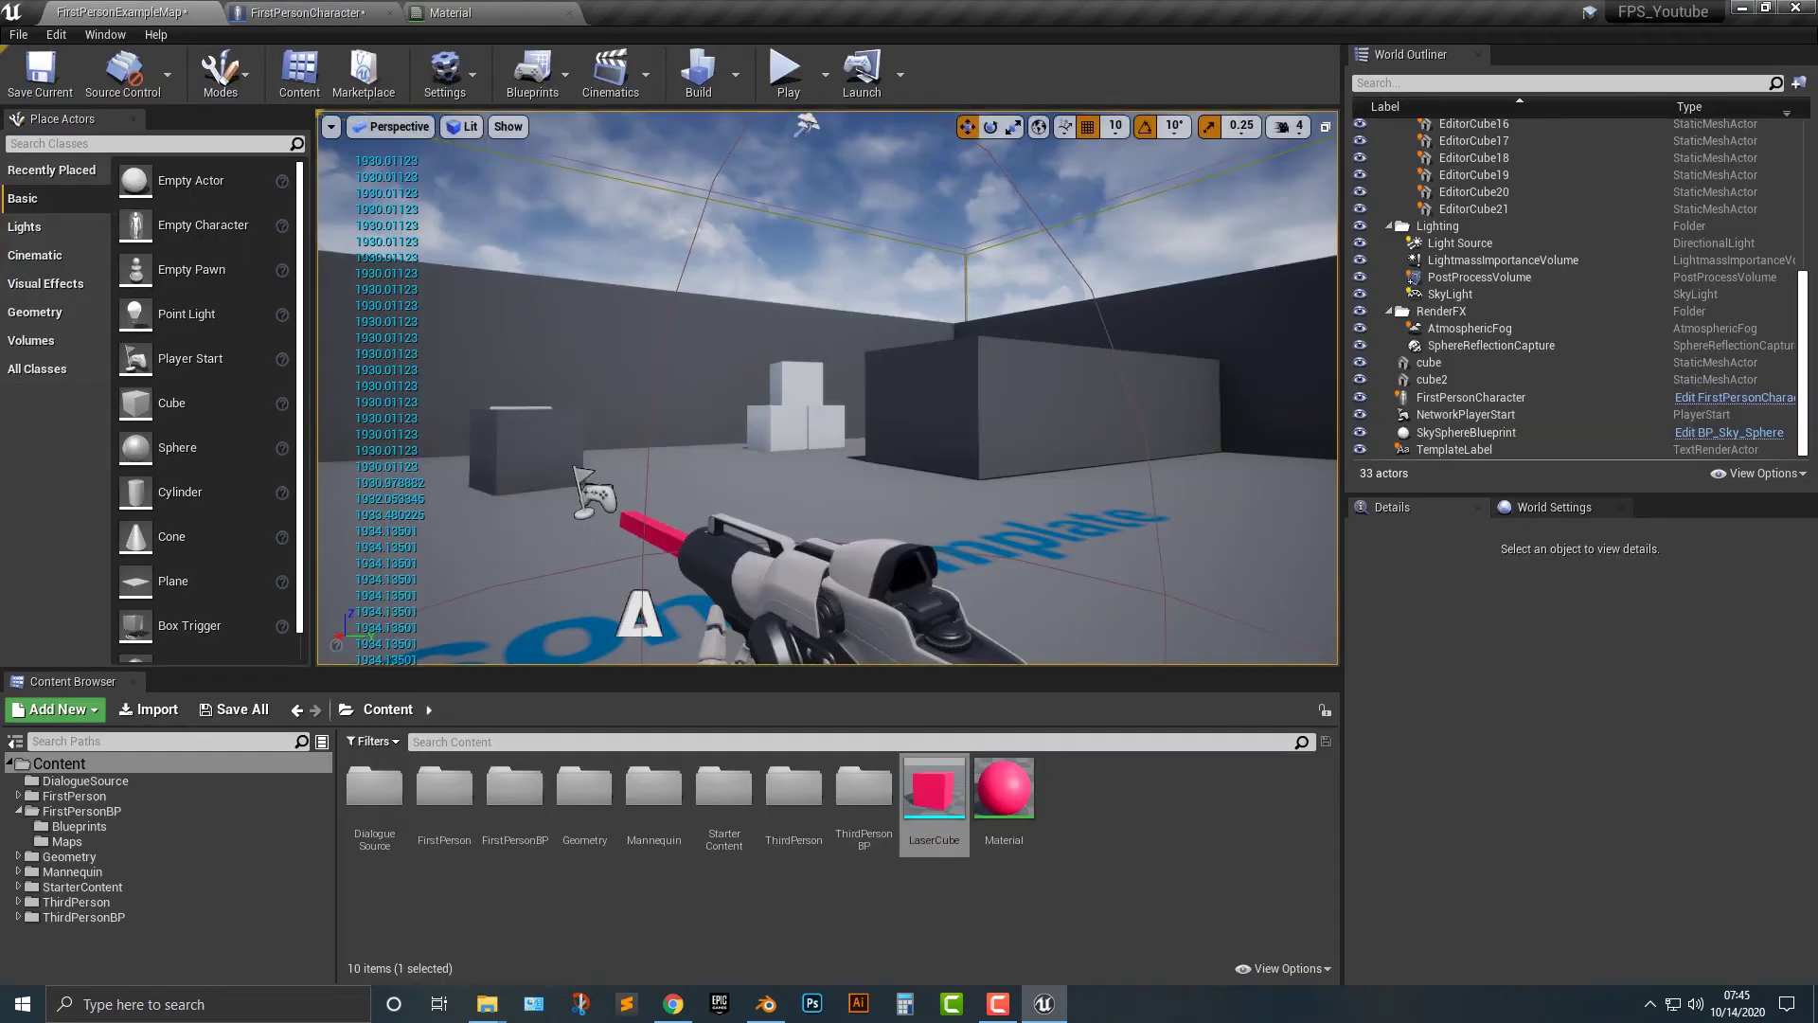
pyautogui.click(307, 13)
pyautogui.click(633, 119)
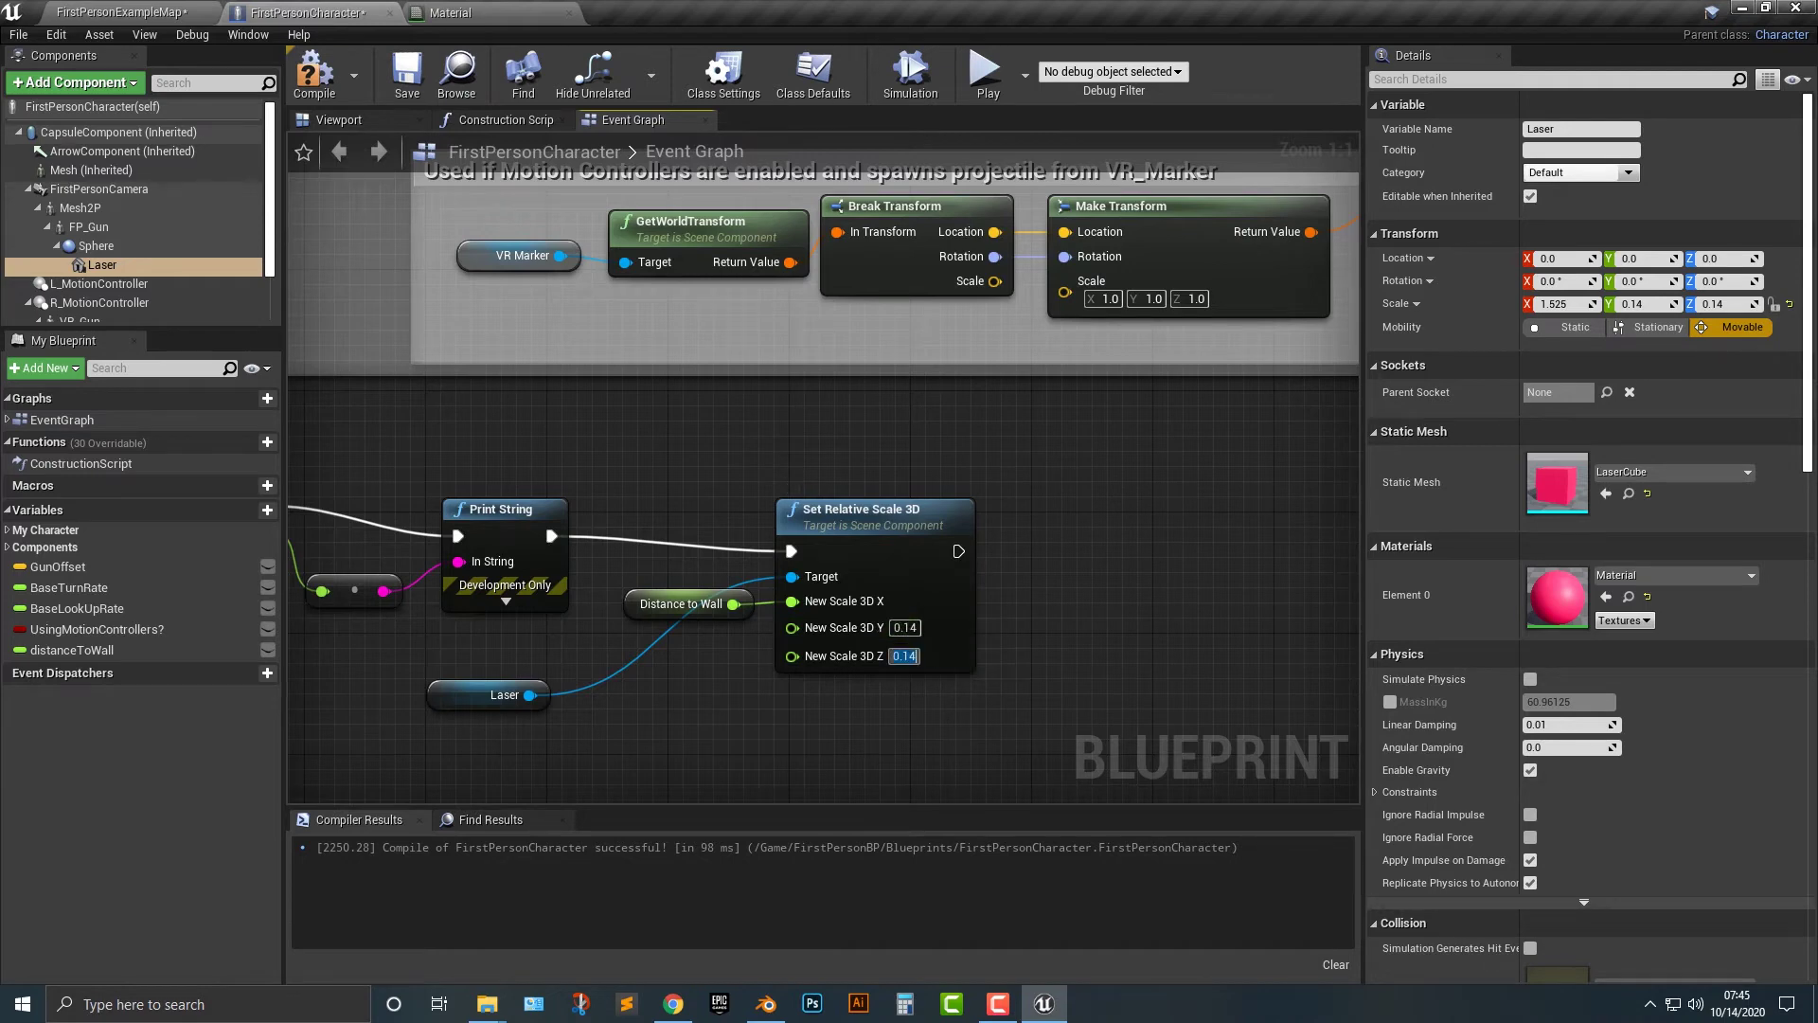
# - Play-test the level, moving around and shooting at the cubes to examine the laser's length and direction
pyautogui.click(985, 71)
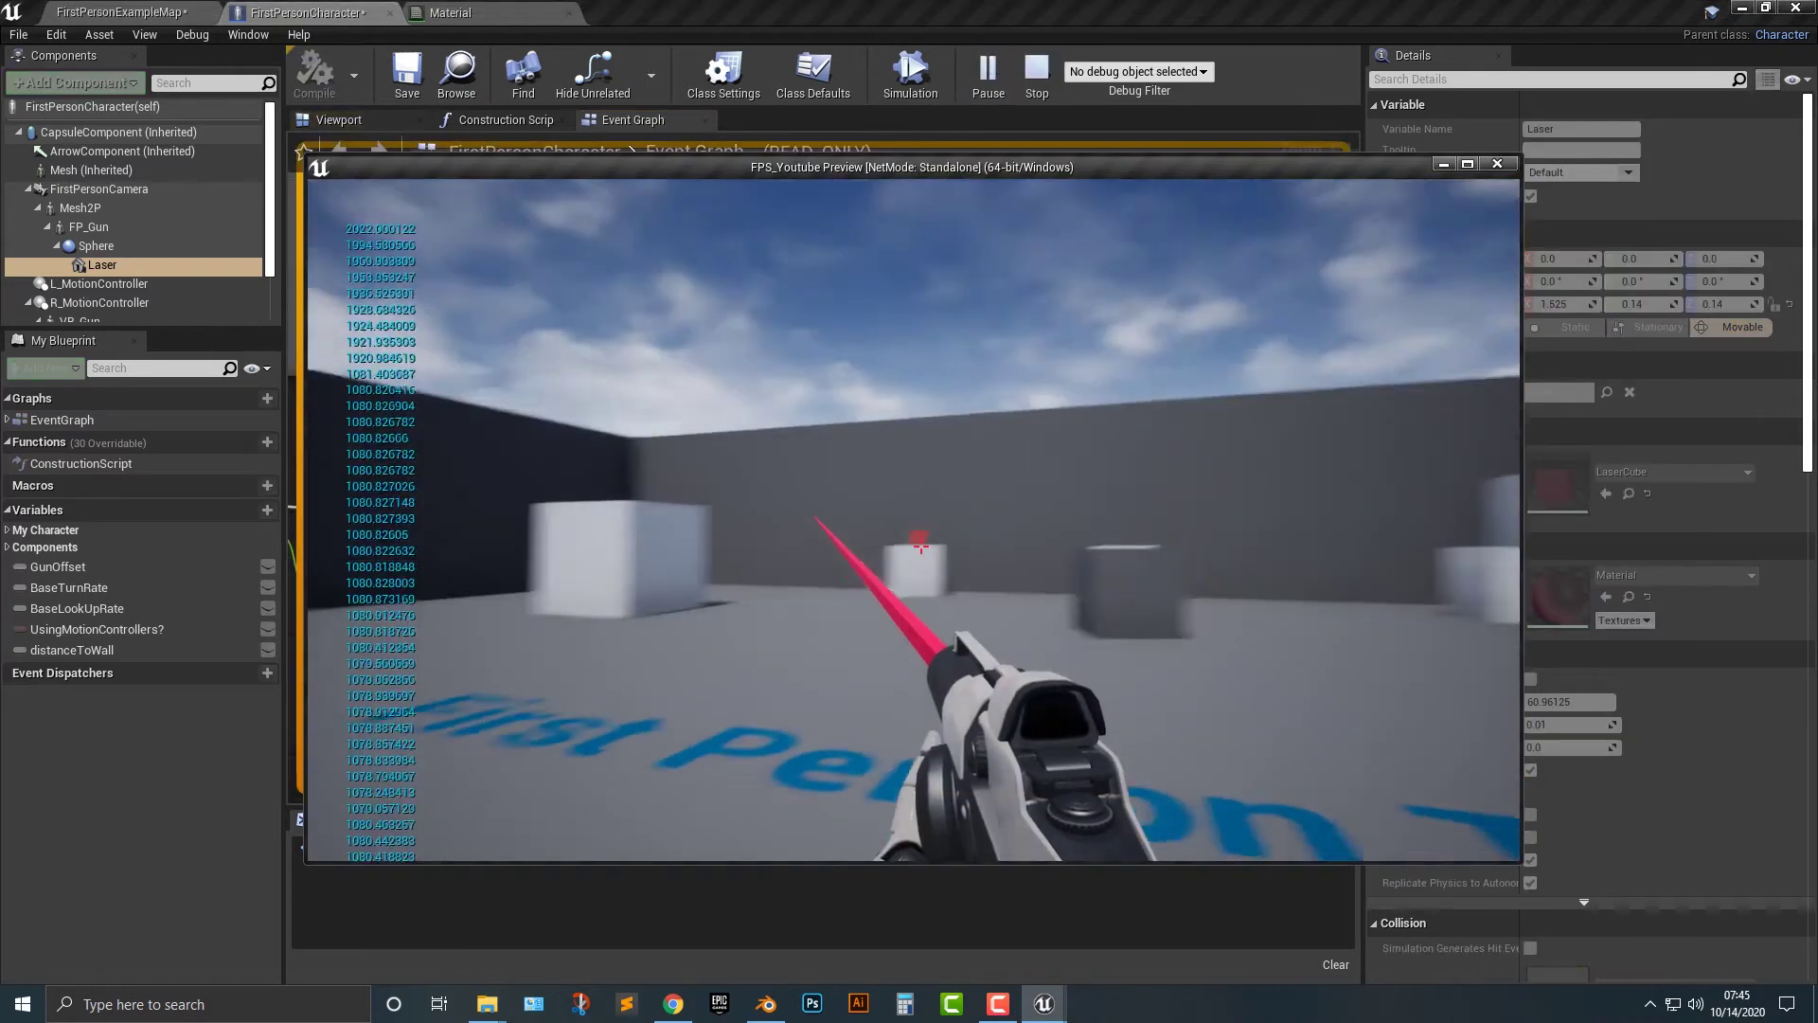
pyautogui.press('w')
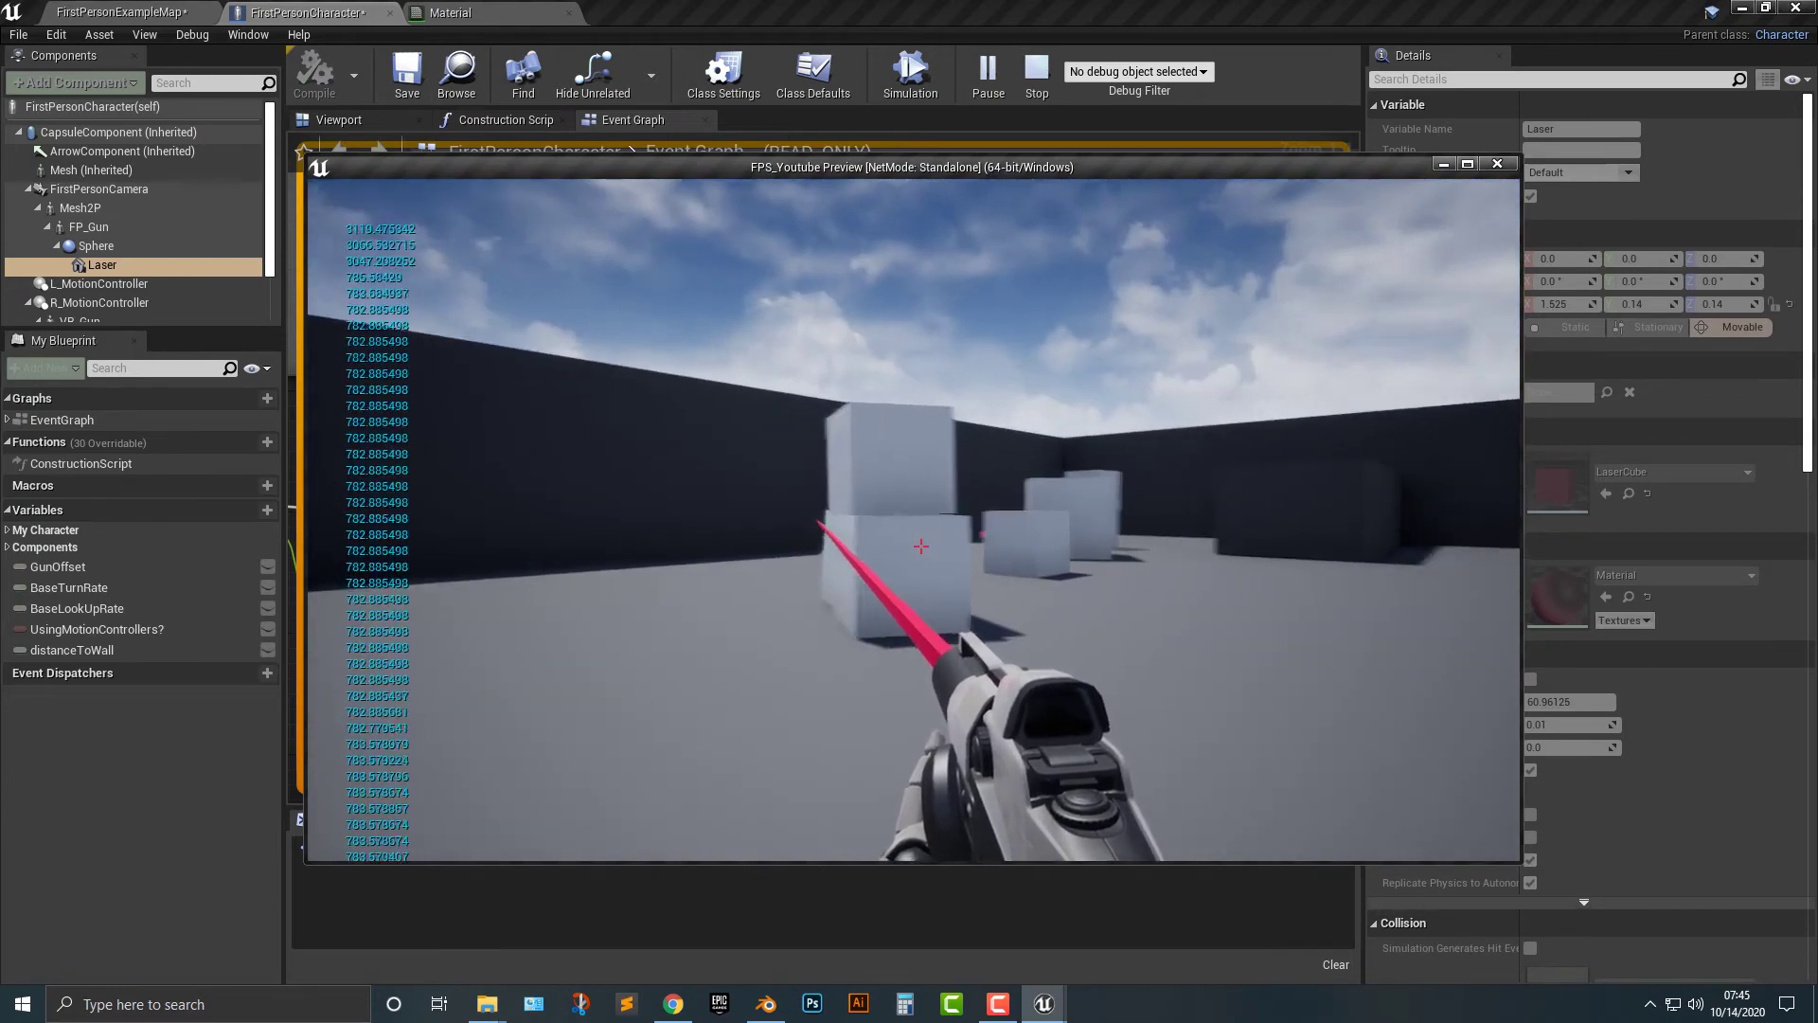
pyautogui.click(922, 546)
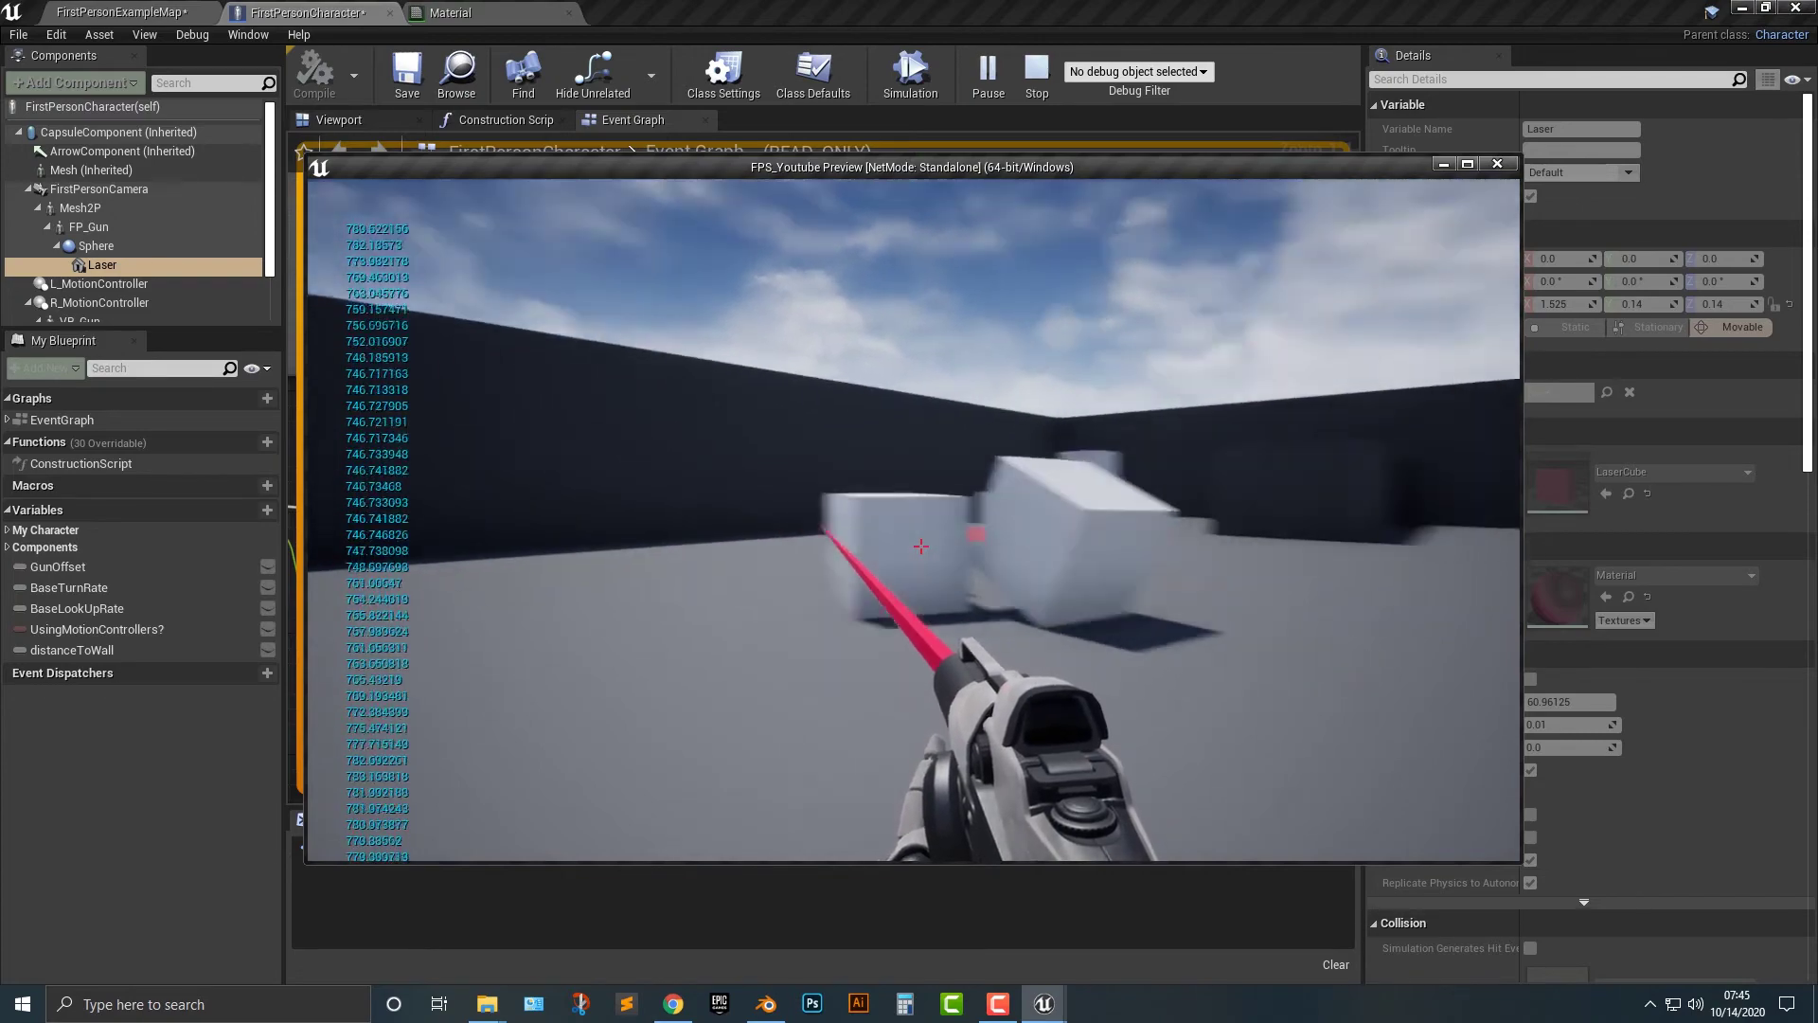
pyautogui.click(921, 547)
pyautogui.click(921, 546)
pyautogui.click(921, 547)
pyautogui.click(921, 547)
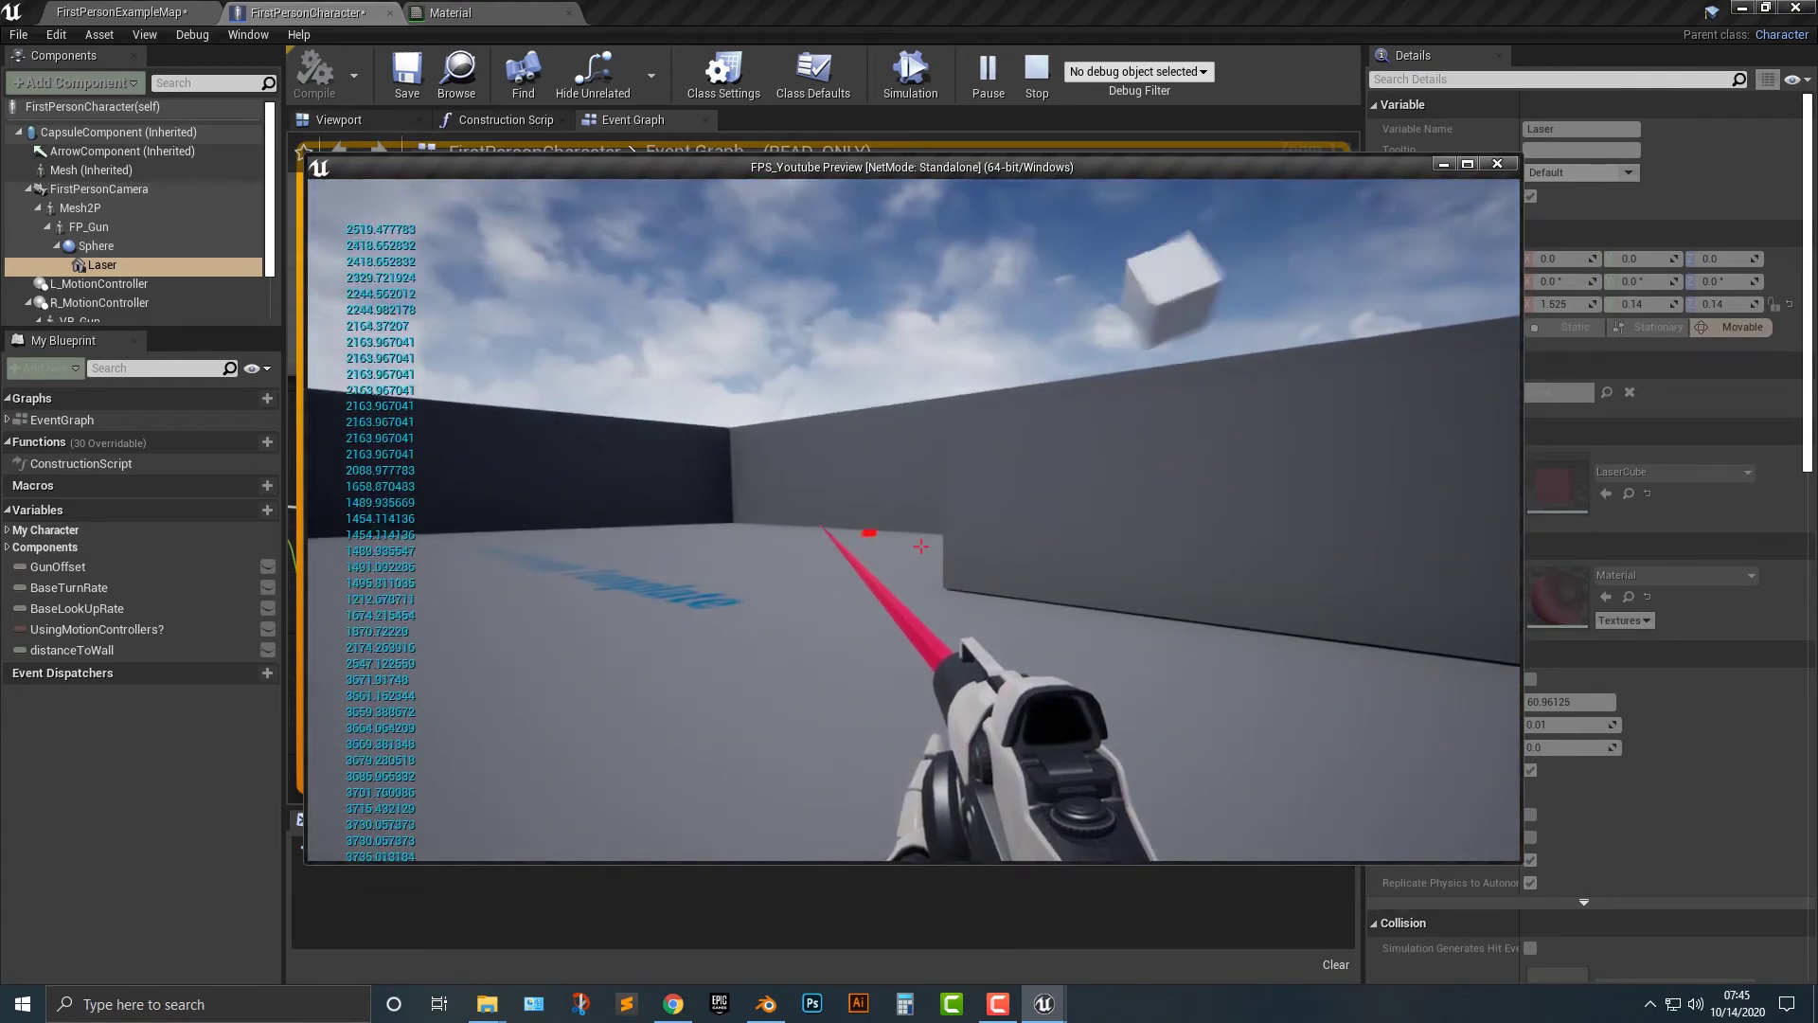
pyautogui.press('Escape')
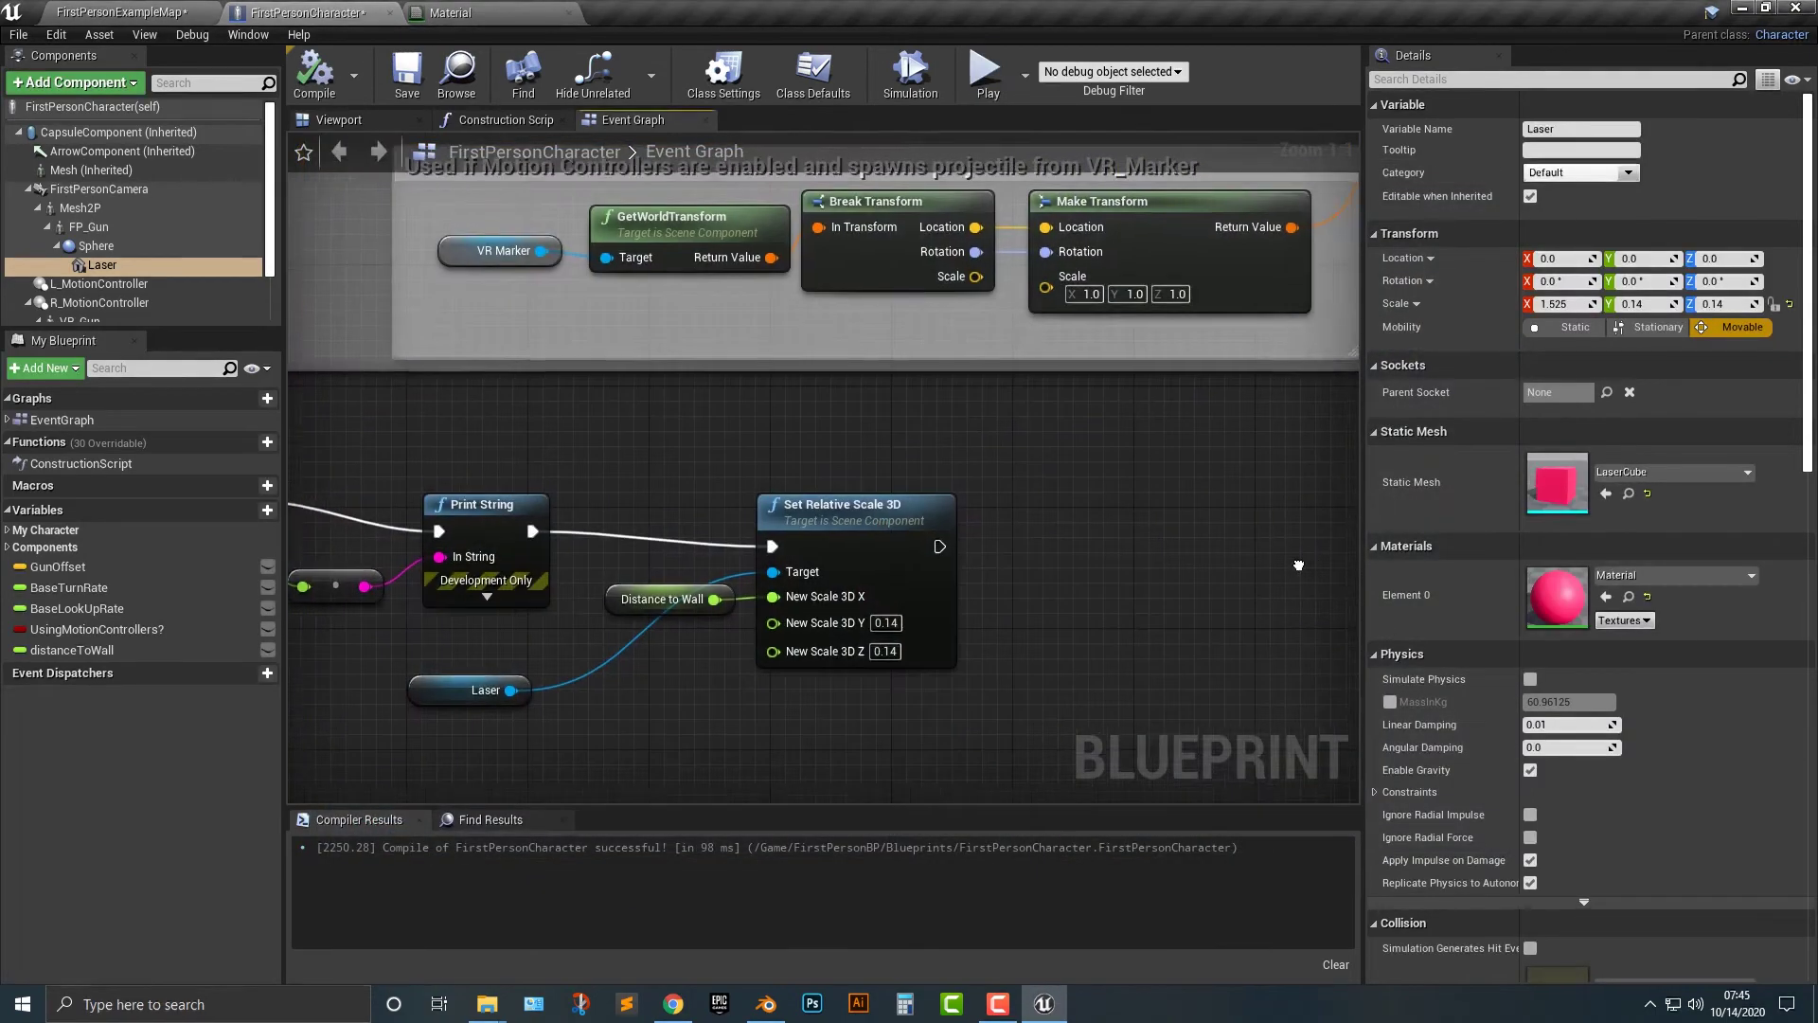
# - In the component viewport, rotate the Laser component to about 7.2 degrees around Z
pyautogui.moveTo(1298, 566); pyautogui.dragTo(1262, 562, button='right')
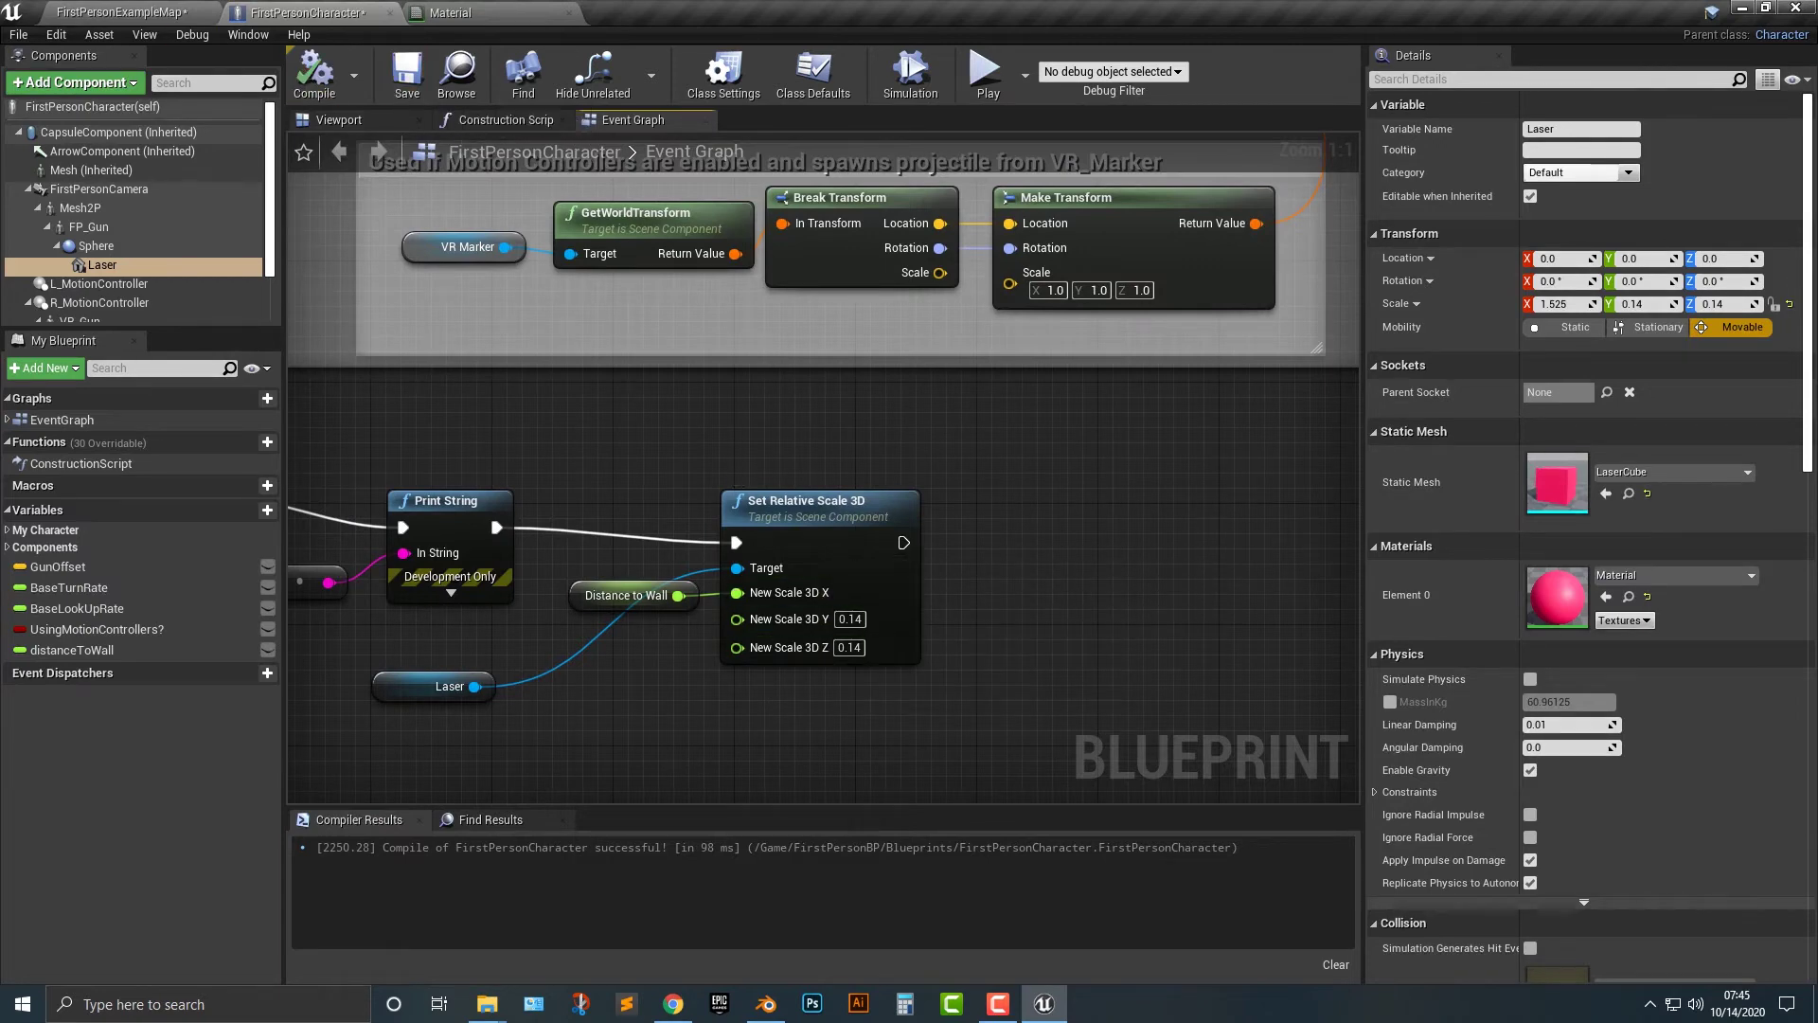
pyautogui.click(338, 120)
pyautogui.press('f')
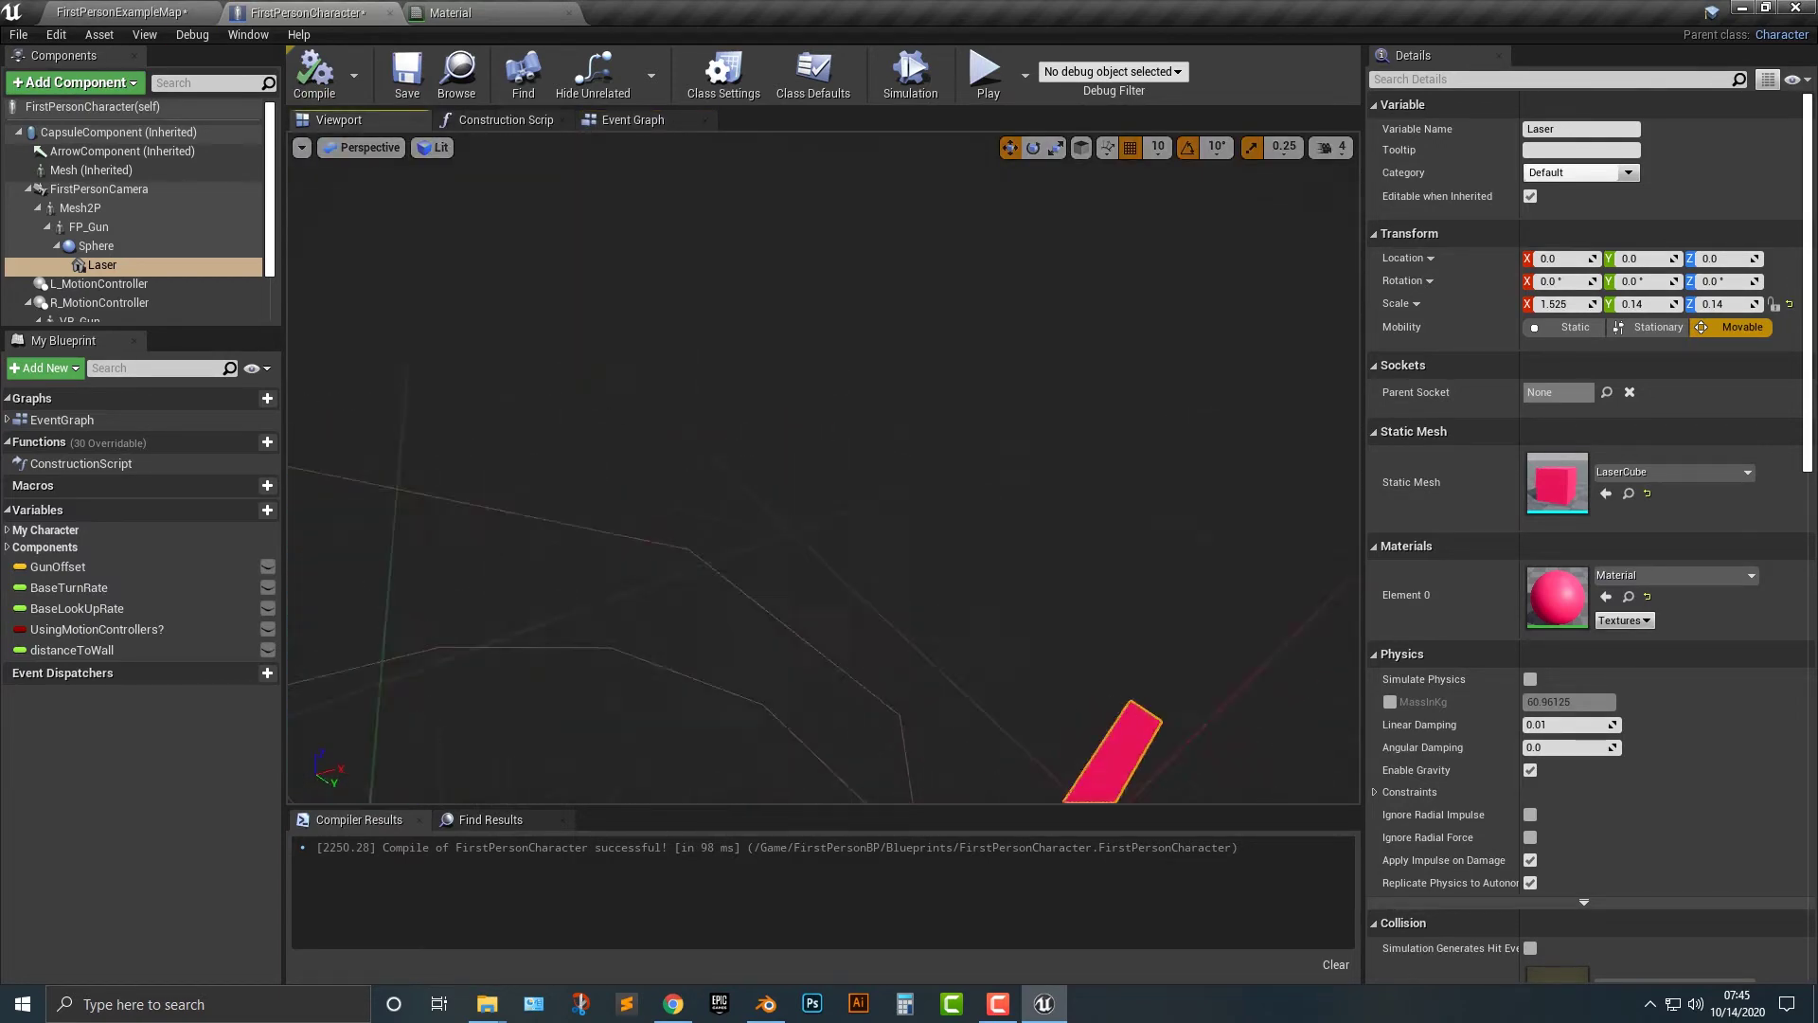
pyautogui.moveTo(824, 468); pyautogui.dragTo(994, 587, button='right')
pyautogui.press('s')
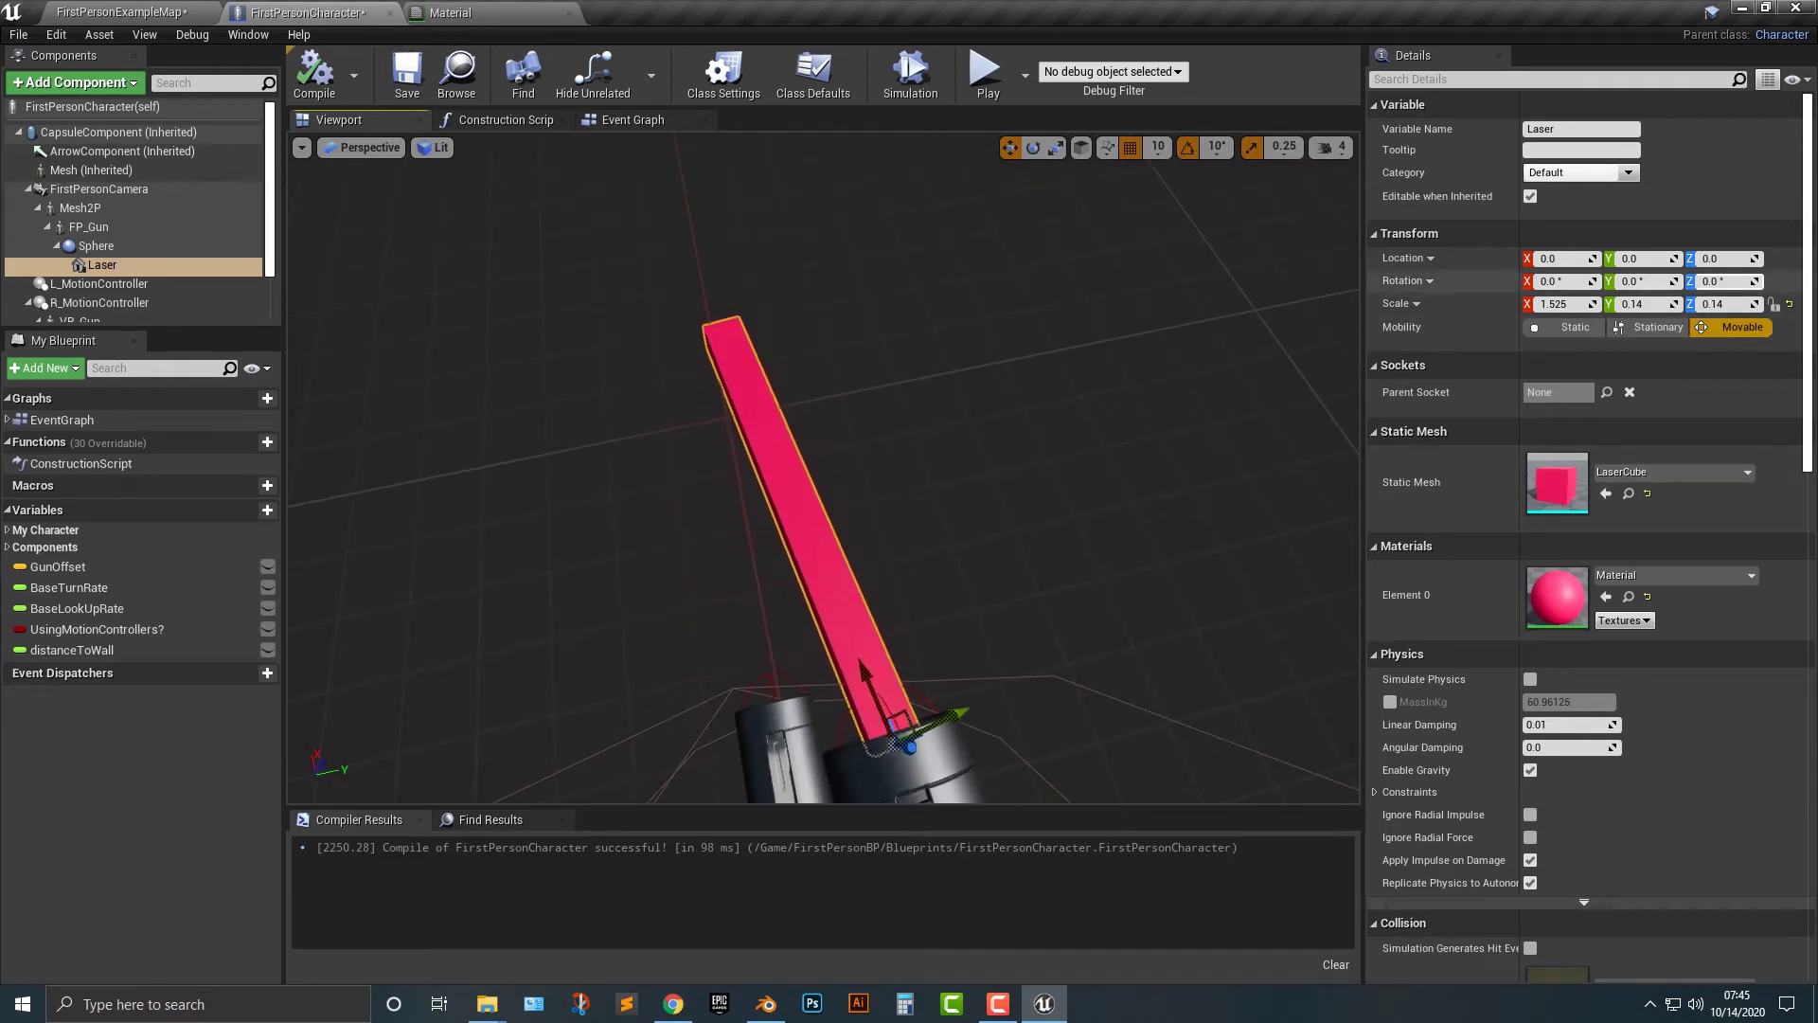
pyautogui.moveTo(1717, 281)
pyautogui.mouseDown()
pyautogui.moveTo(1785, 281)
pyautogui.moveTo(1718, 281)
pyautogui.mouseUp()
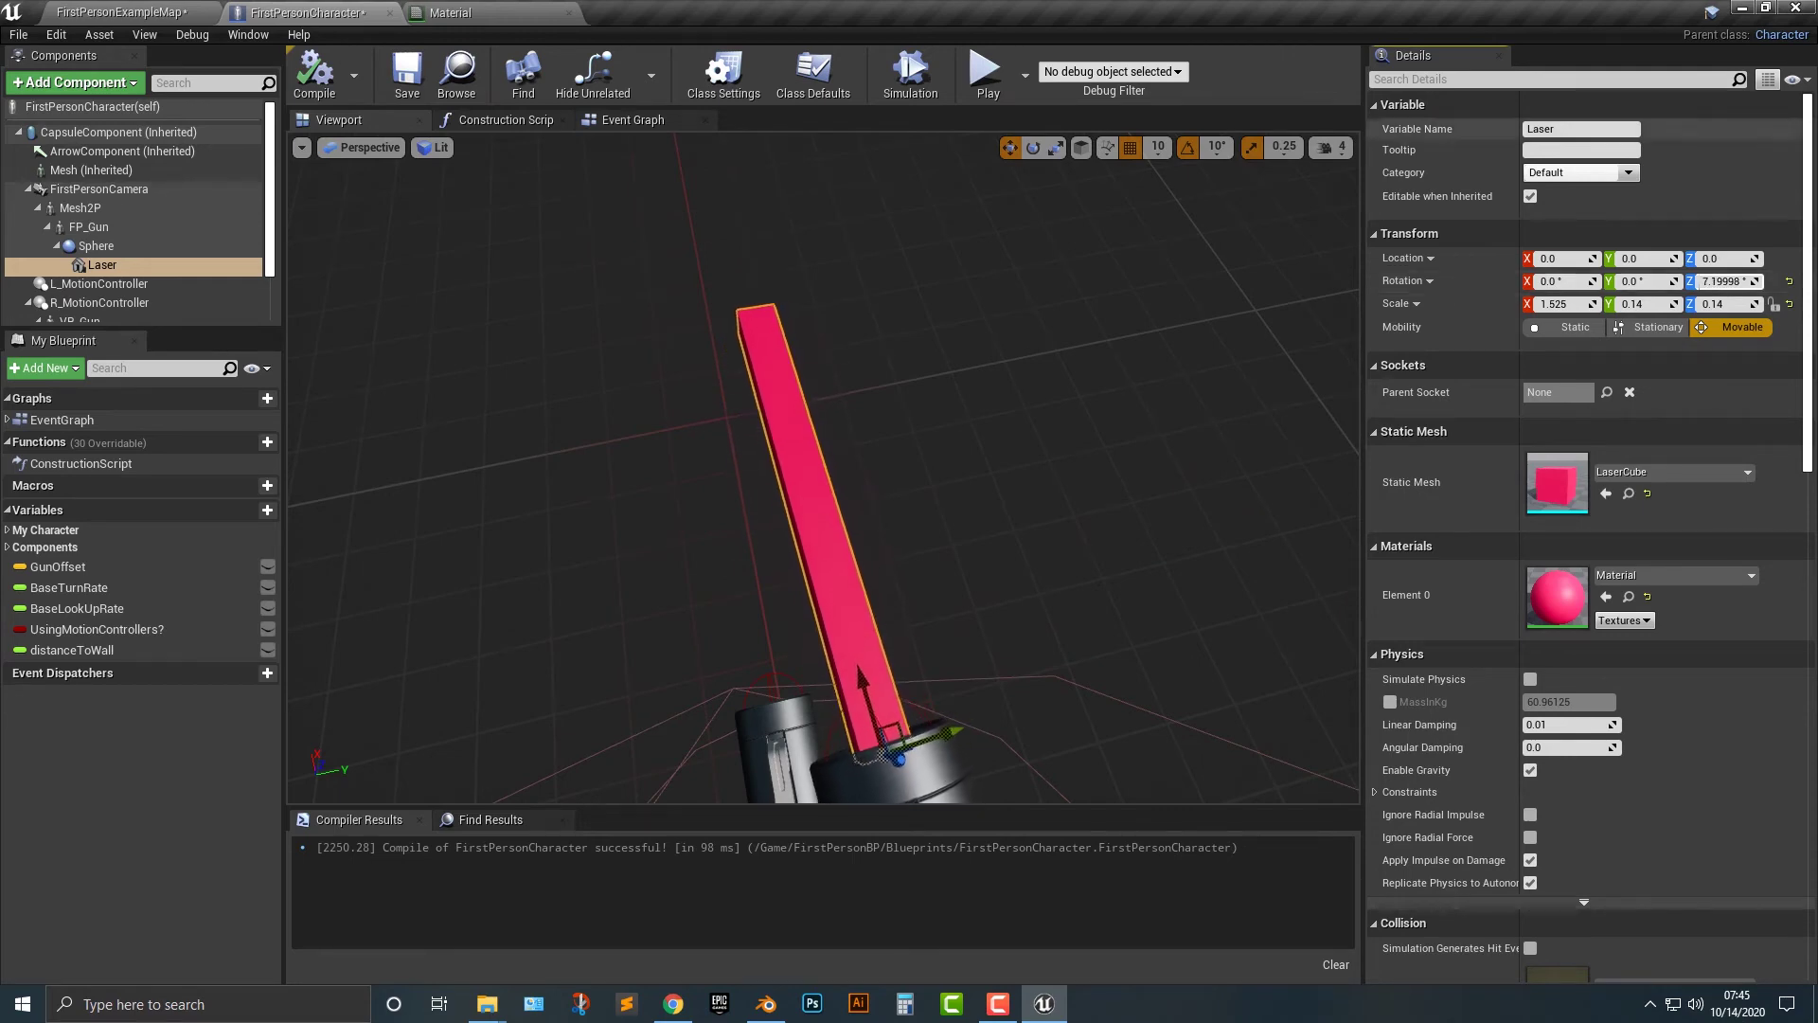
# - Play-test the level to check the rotated laser's aim against the crosshair
pyautogui.click(985, 71)
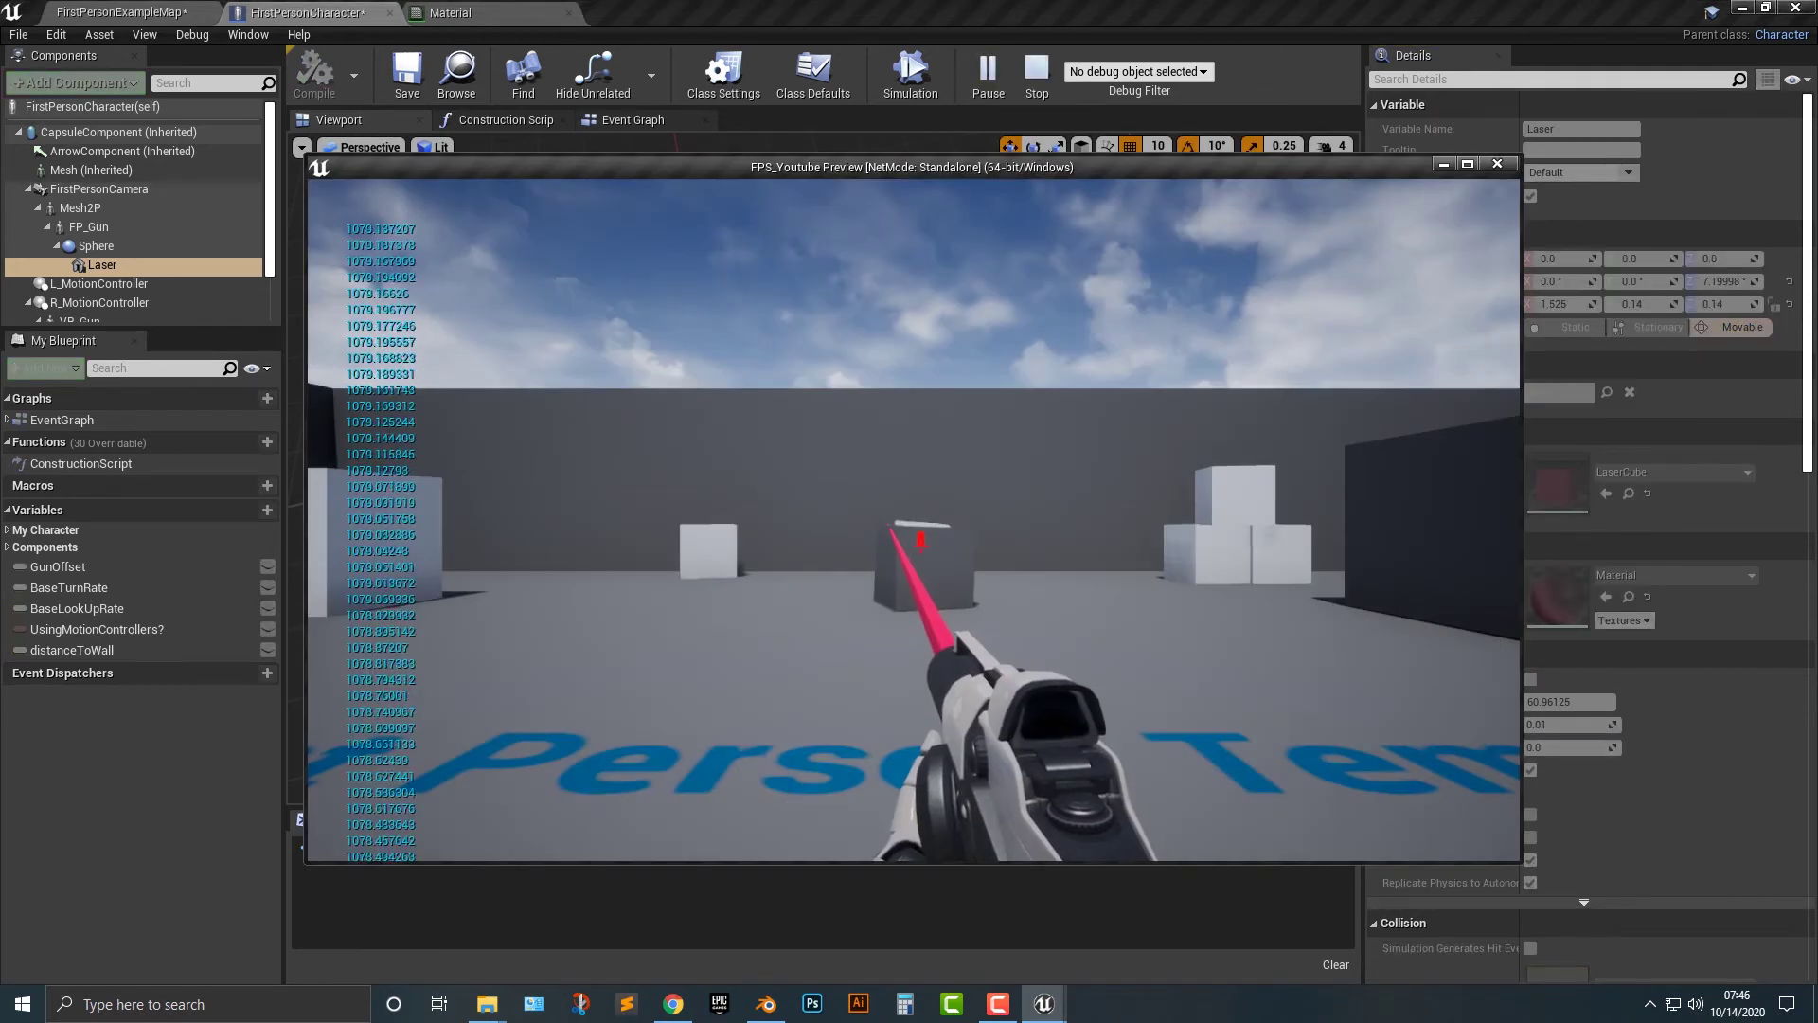
pyautogui.press('s')
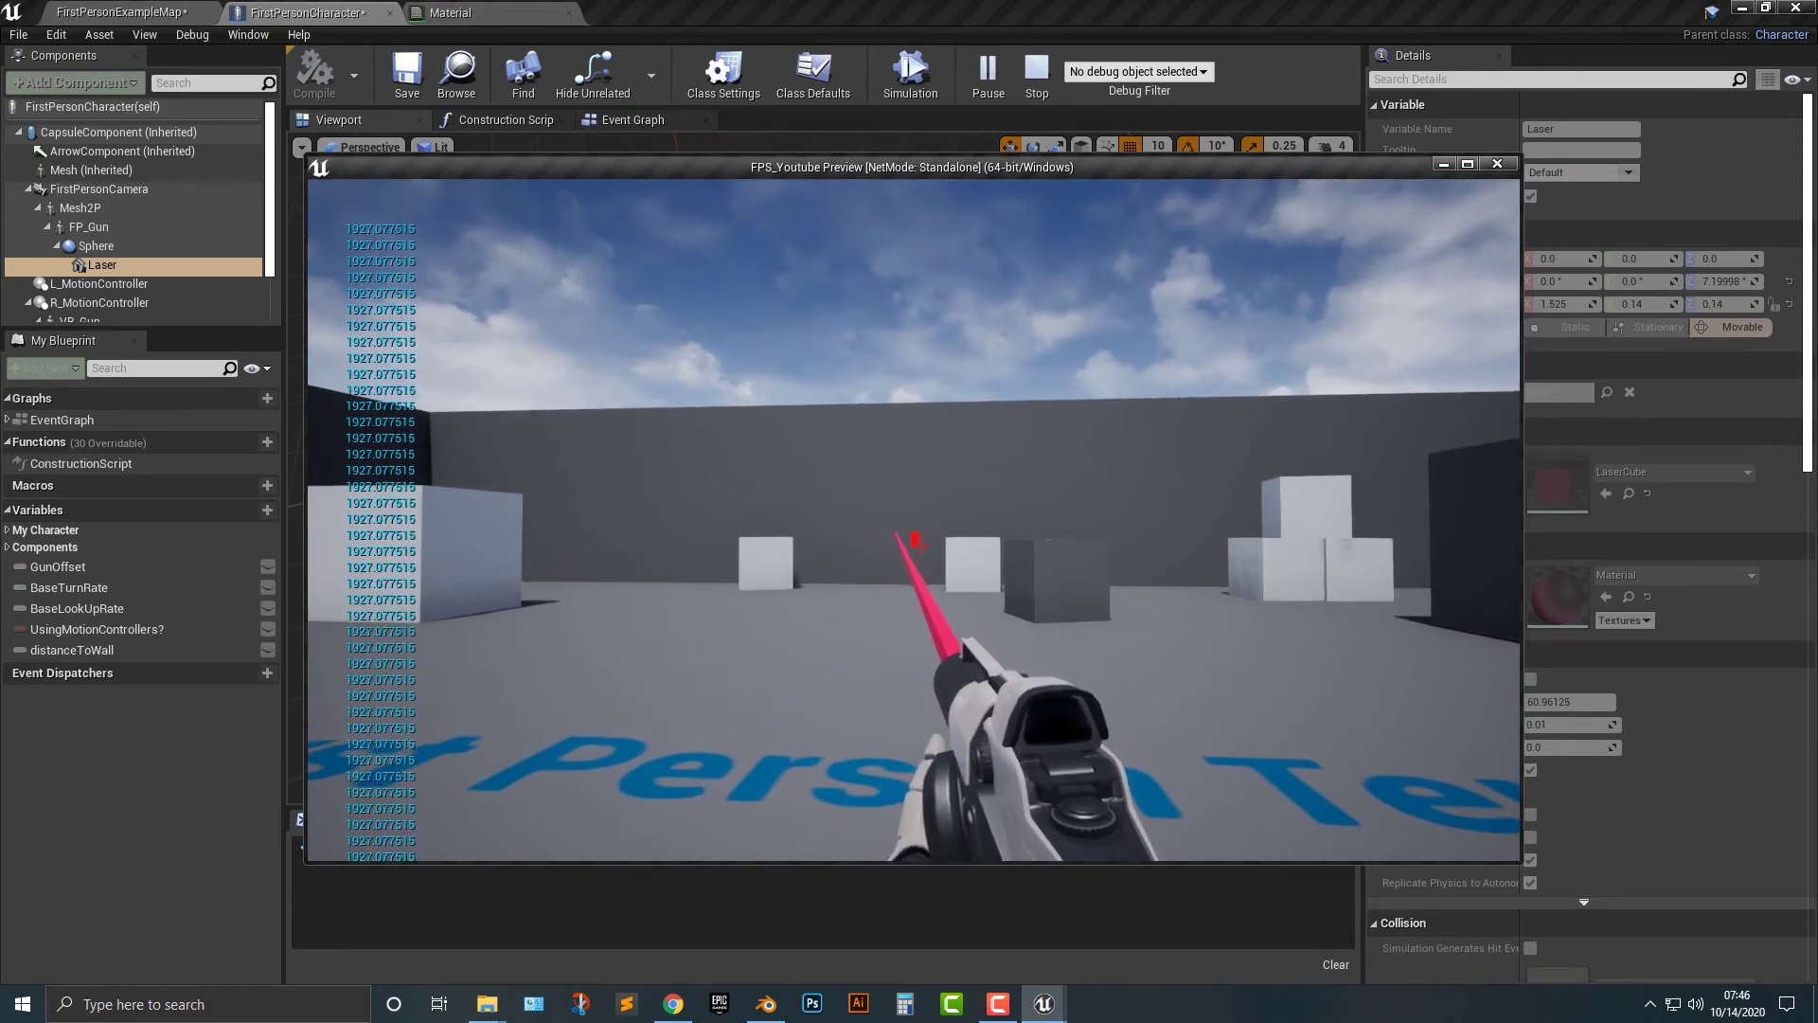
pyautogui.press('Escape')
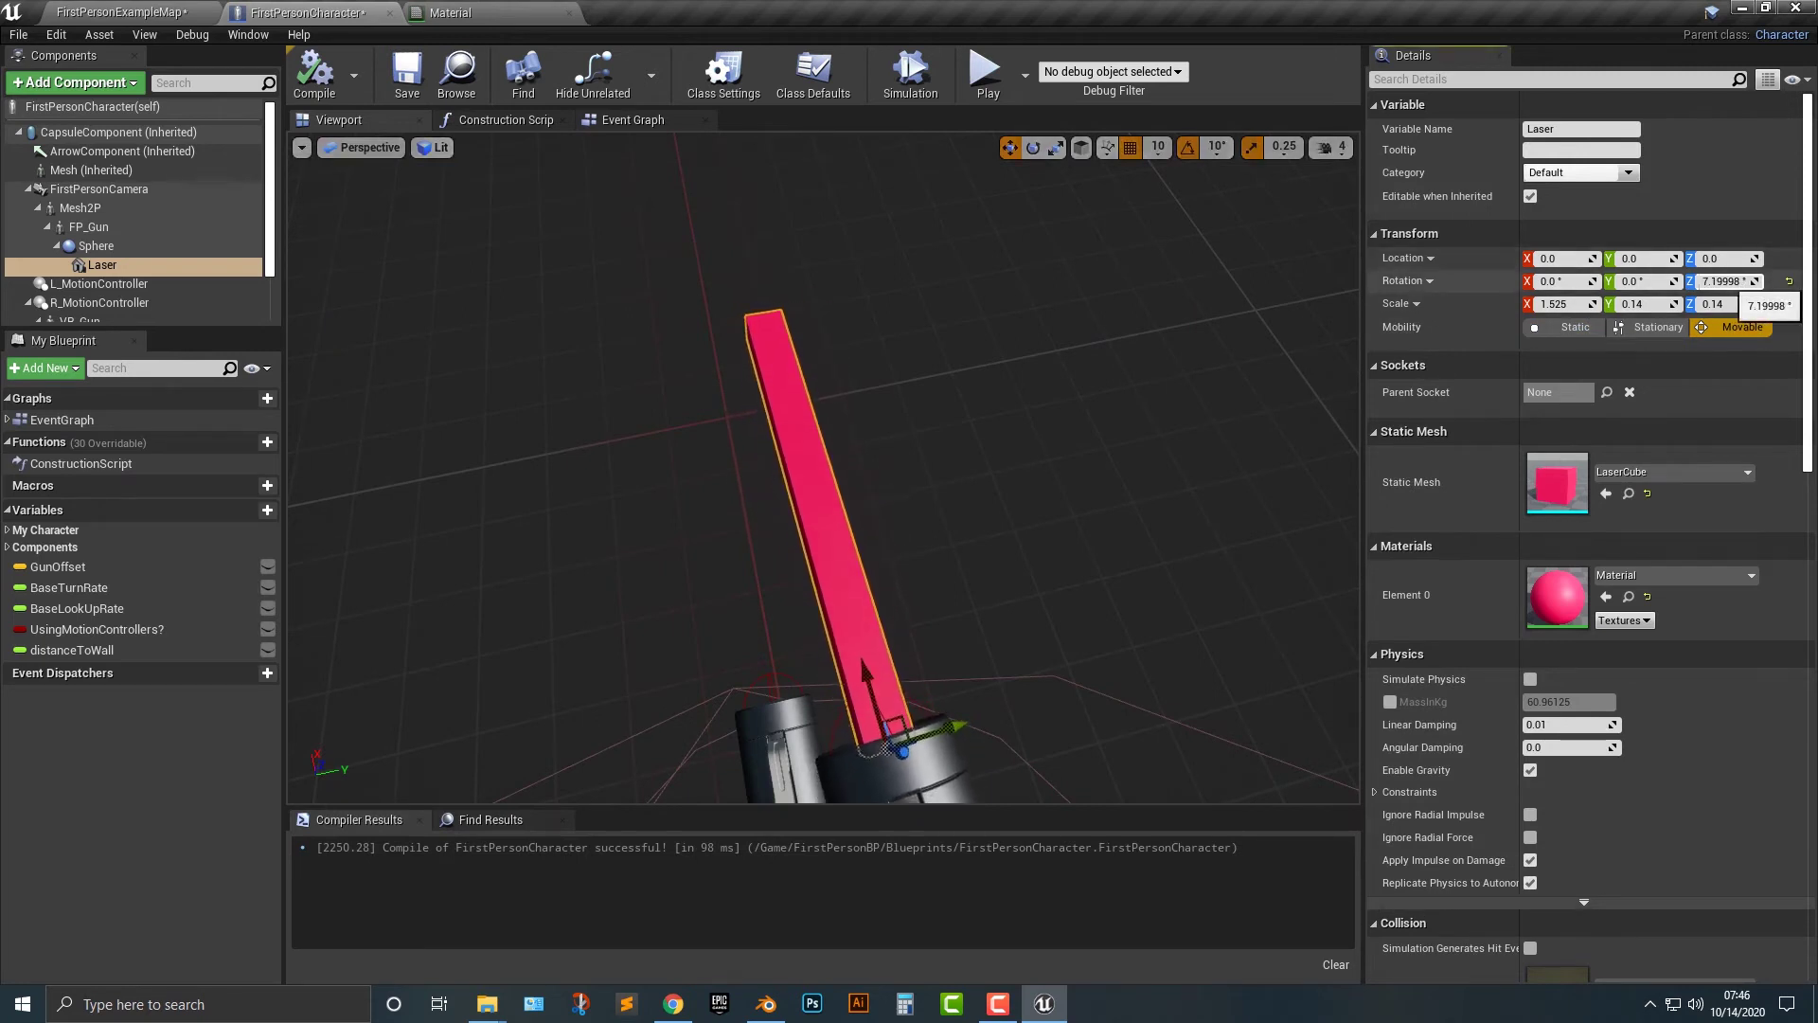
# - Try the Laser in play mode at a Z rotation of about 10.8 degrees and set the rotation to 8.5 degrees
pyautogui.moveTo(1726, 282); pyautogui.dragTo(1671, 281)
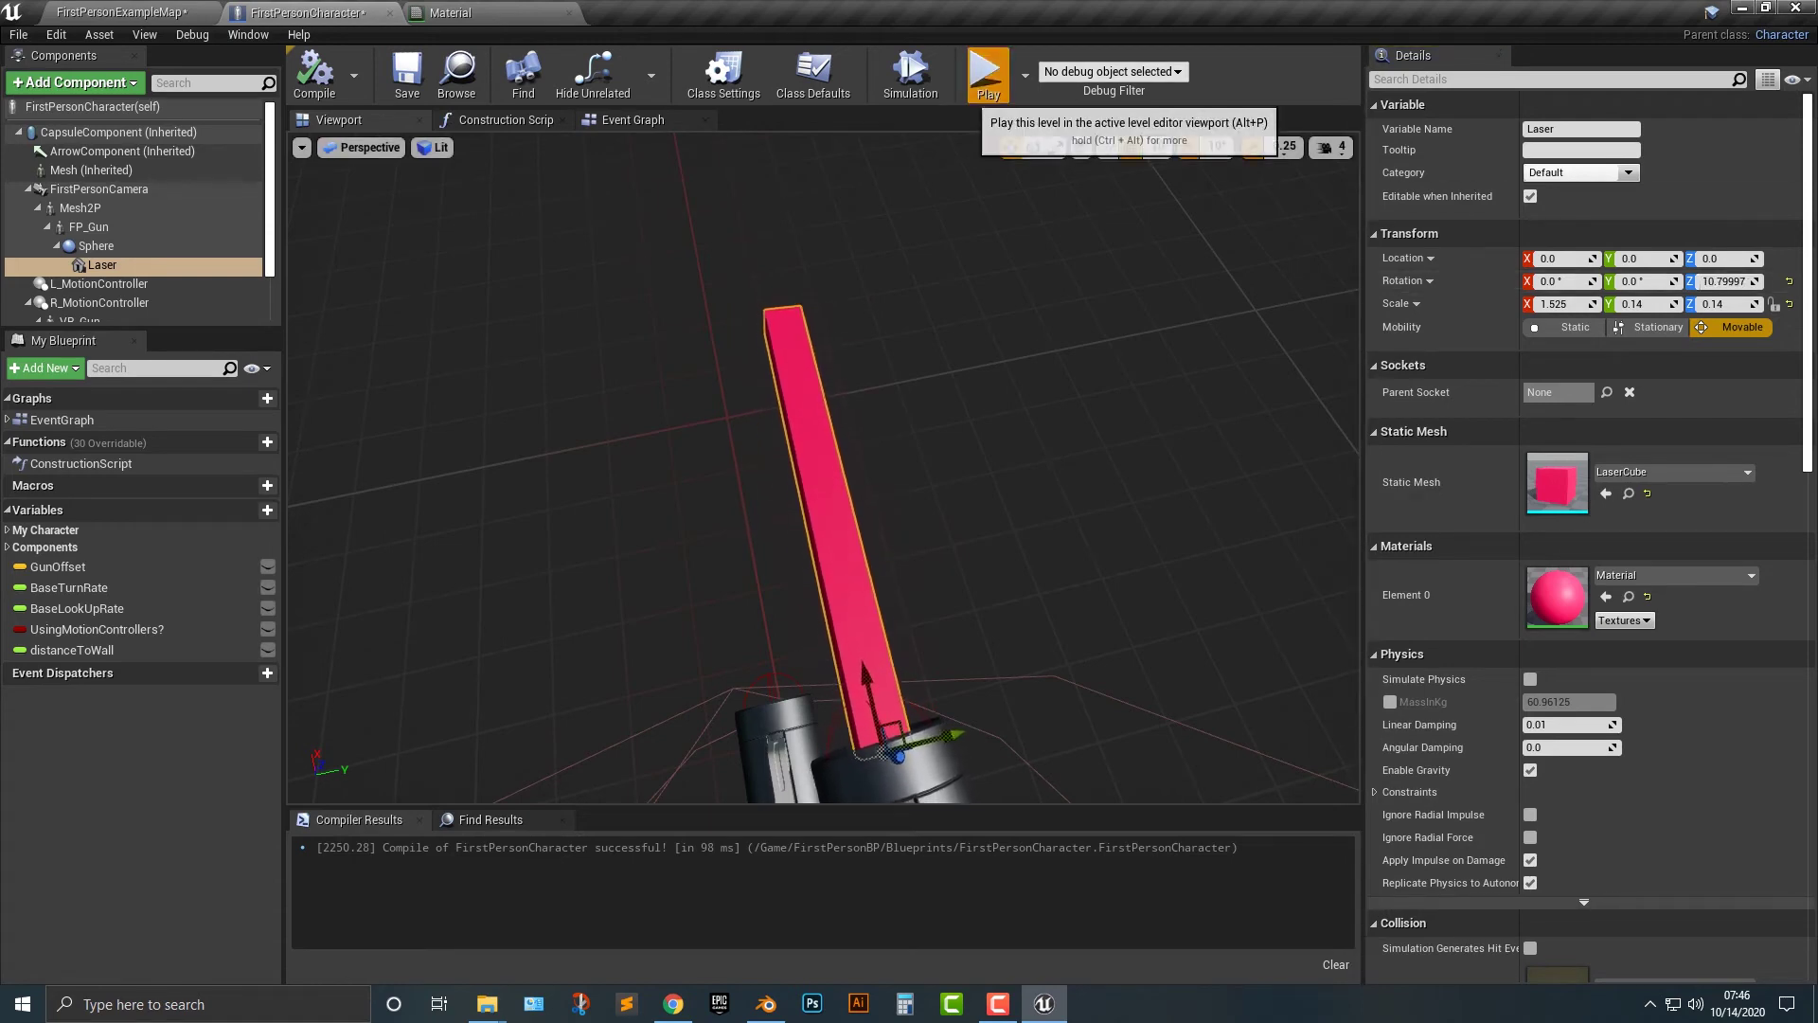
pyautogui.click(985, 71)
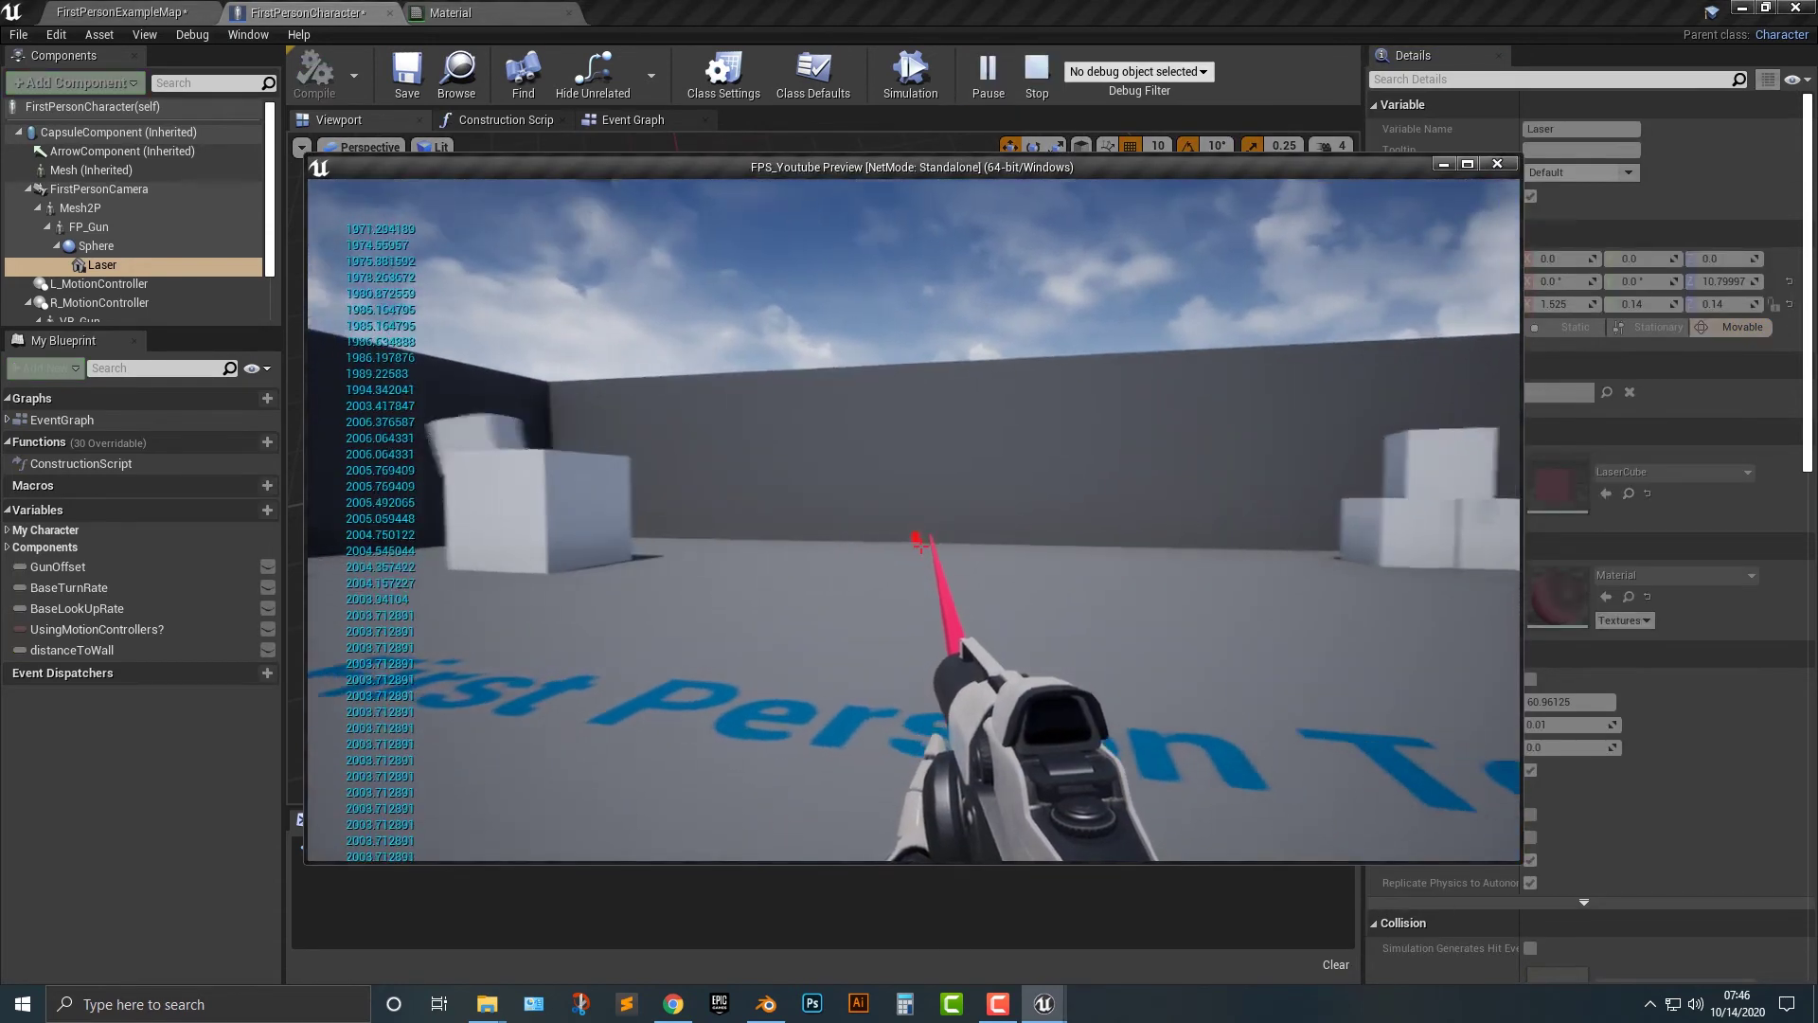
pyautogui.press('Escape')
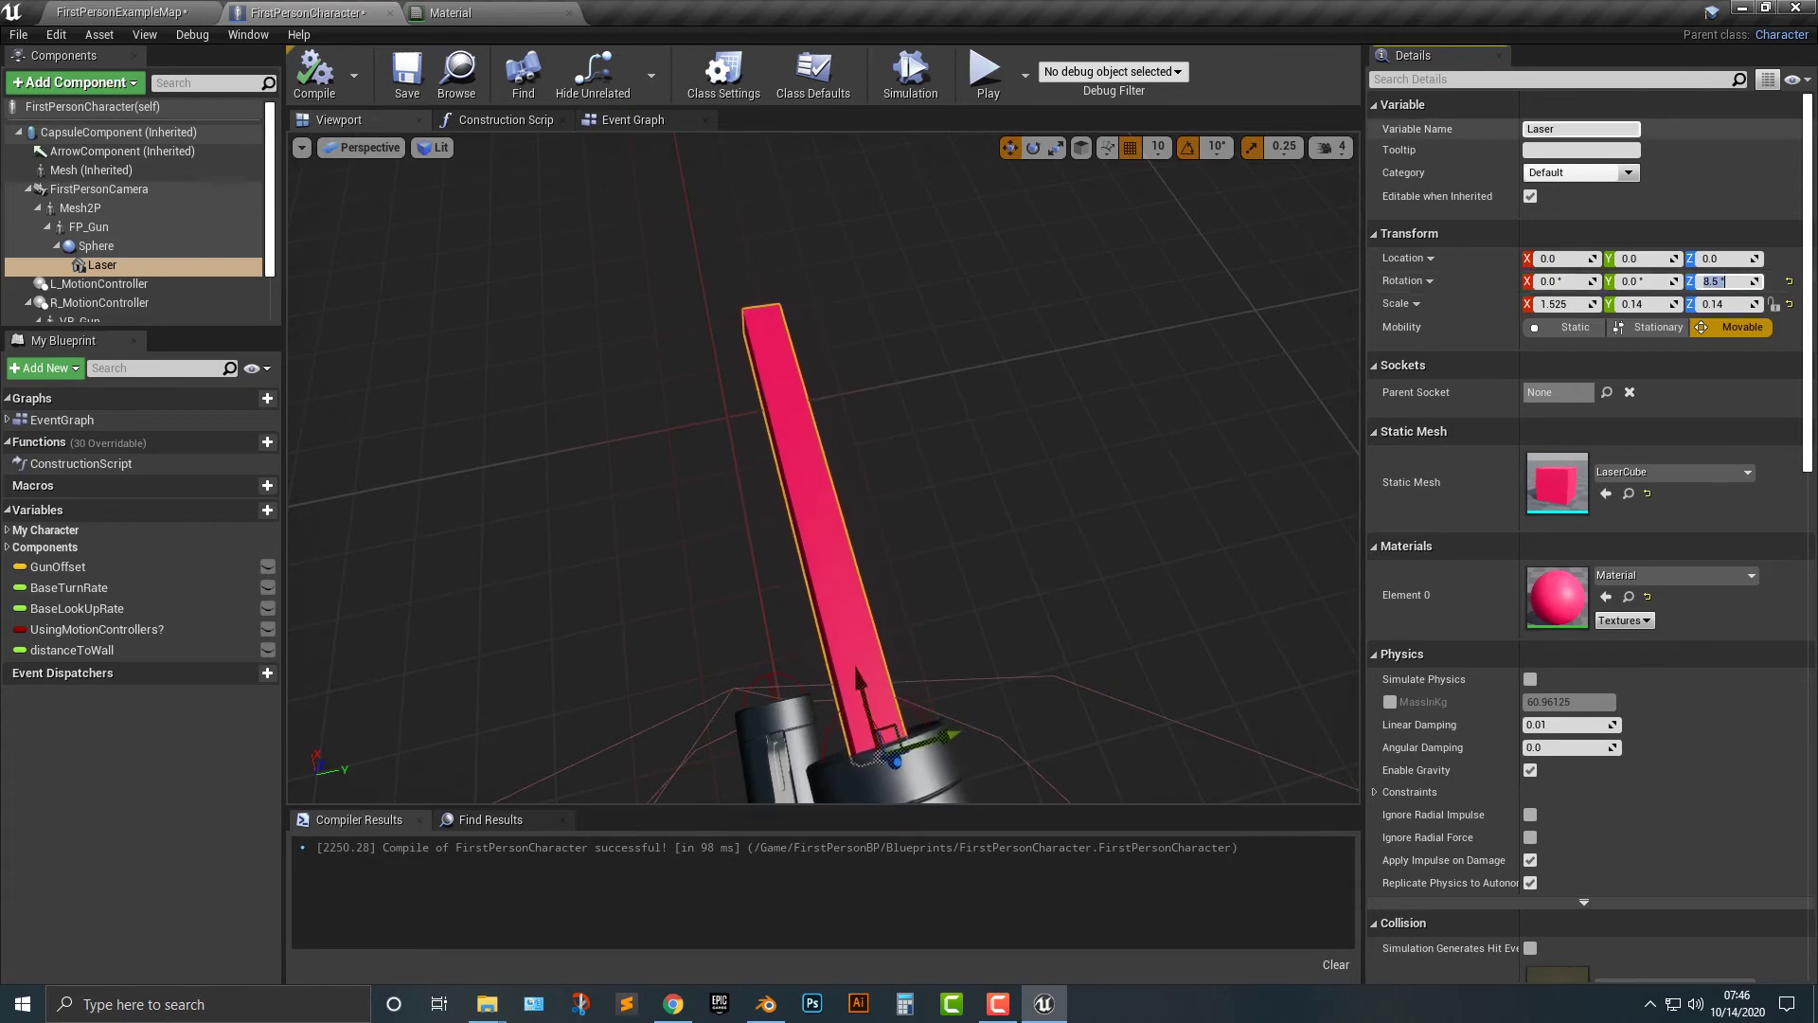
# - Play-test the level, shooting cubes around the arena to examine how the laser lines up with the crosshair and the hit marker
pyautogui.click(985, 71)
pyautogui.click(914, 520)
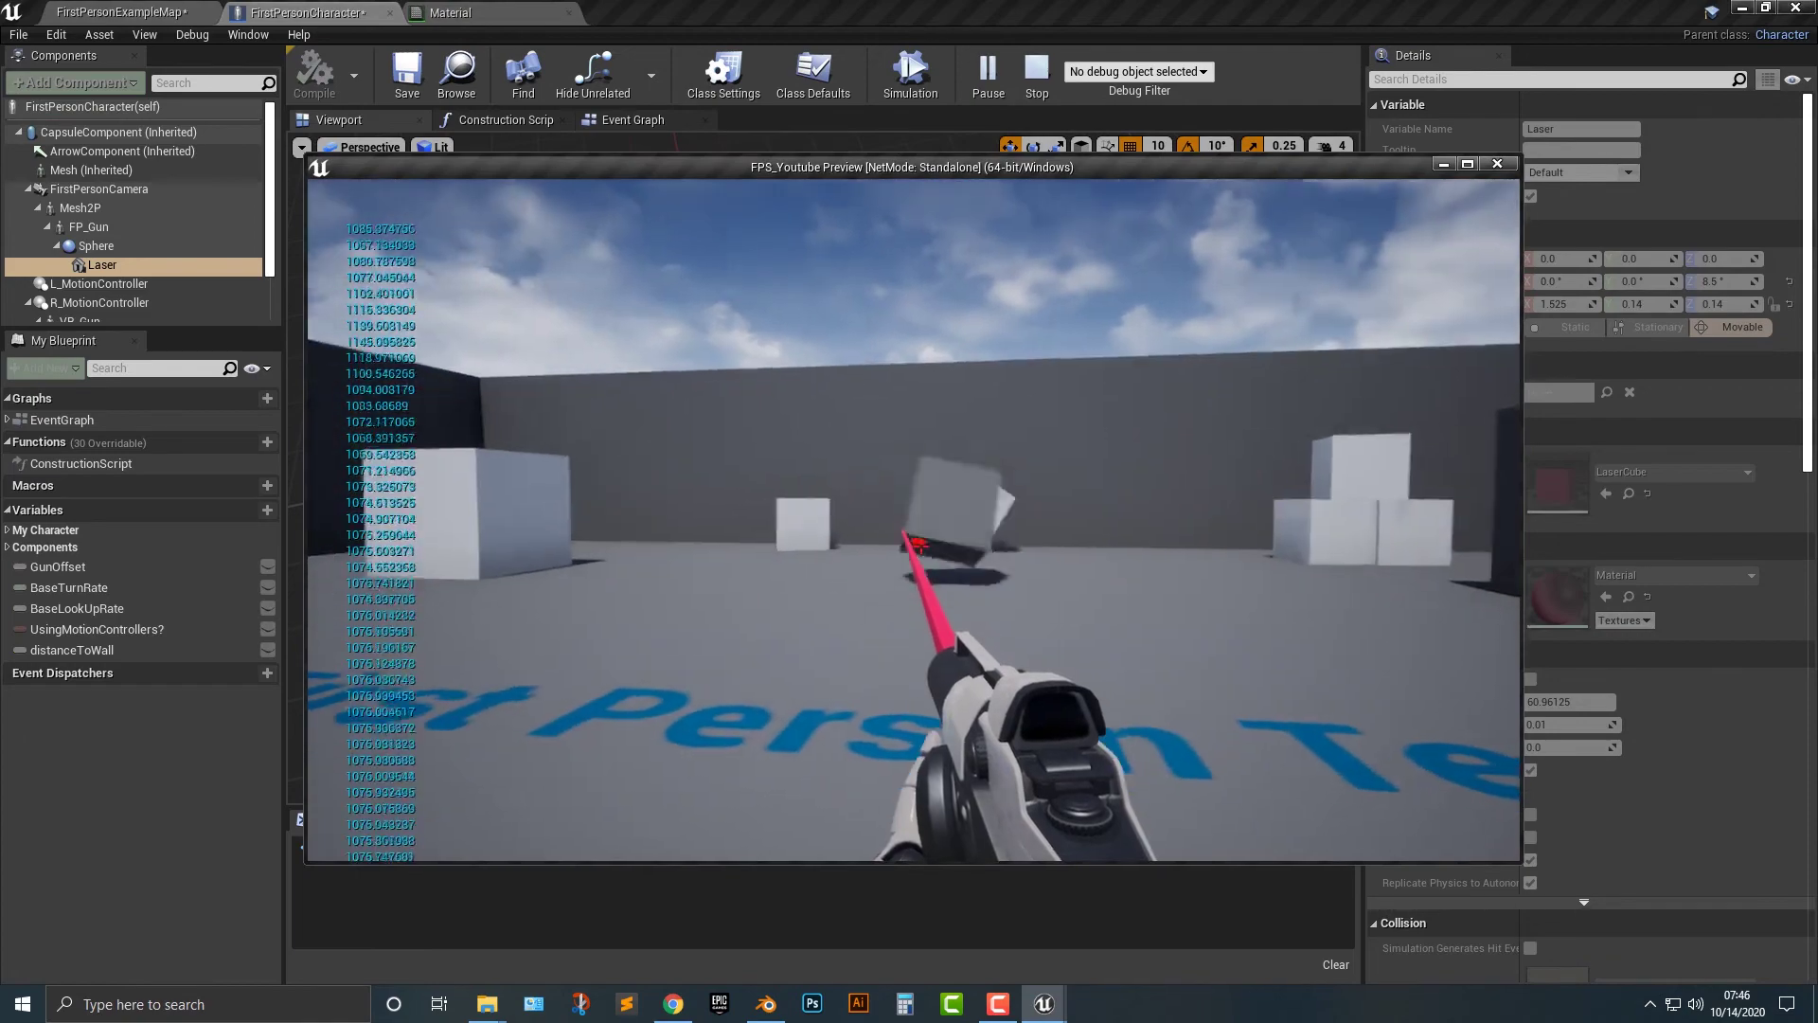
pyautogui.click(914, 520)
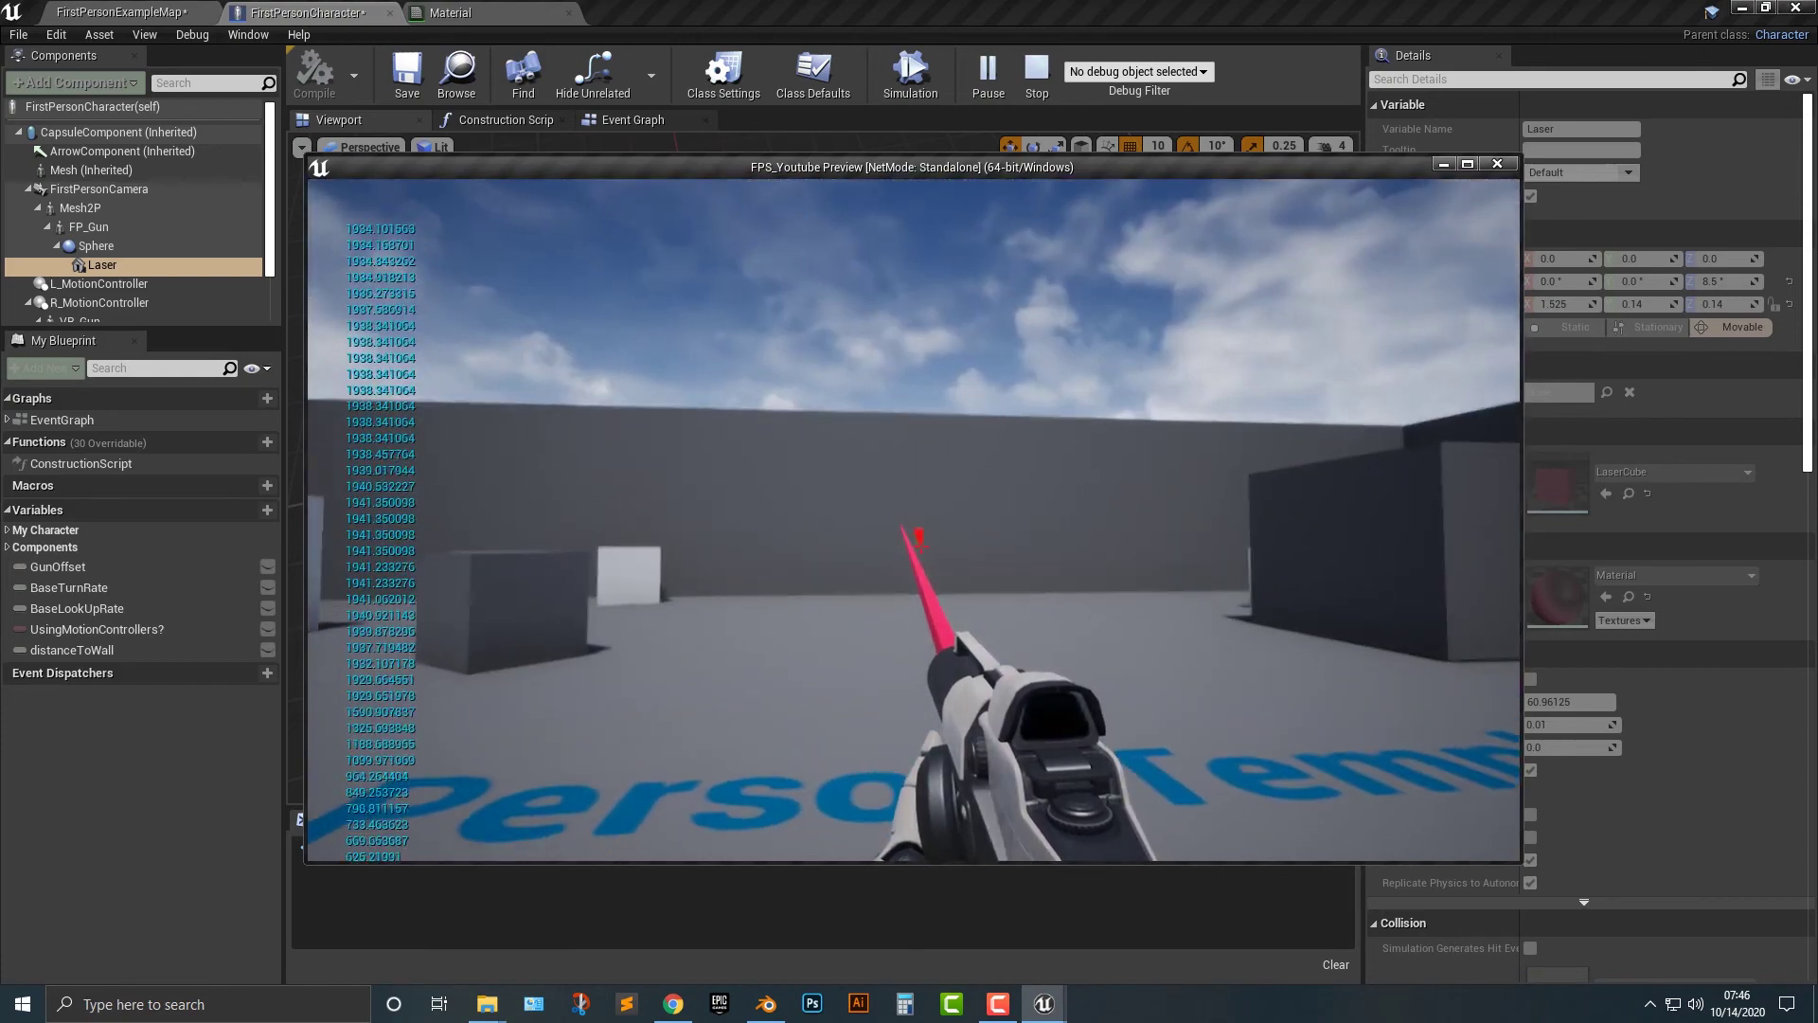
pyautogui.click(914, 520)
pyautogui.click(914, 520)
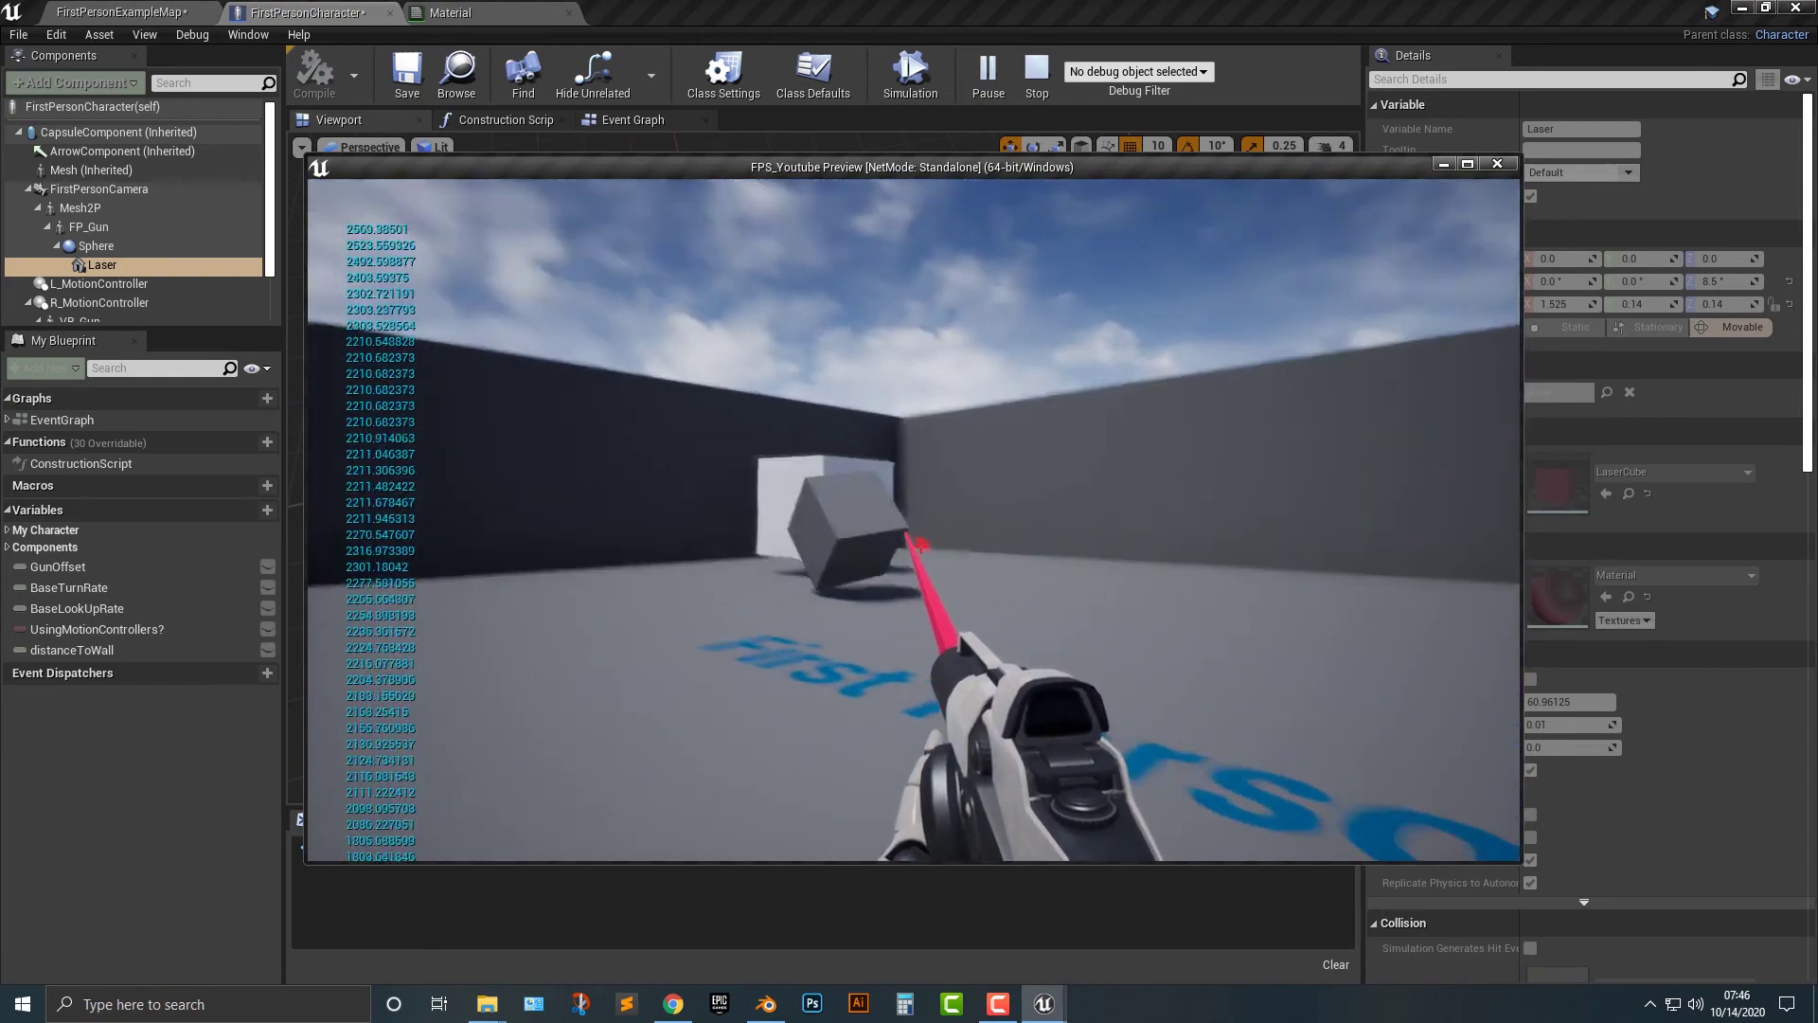
pyautogui.click(914, 520)
pyautogui.click(914, 520)
pyautogui.click(914, 520)
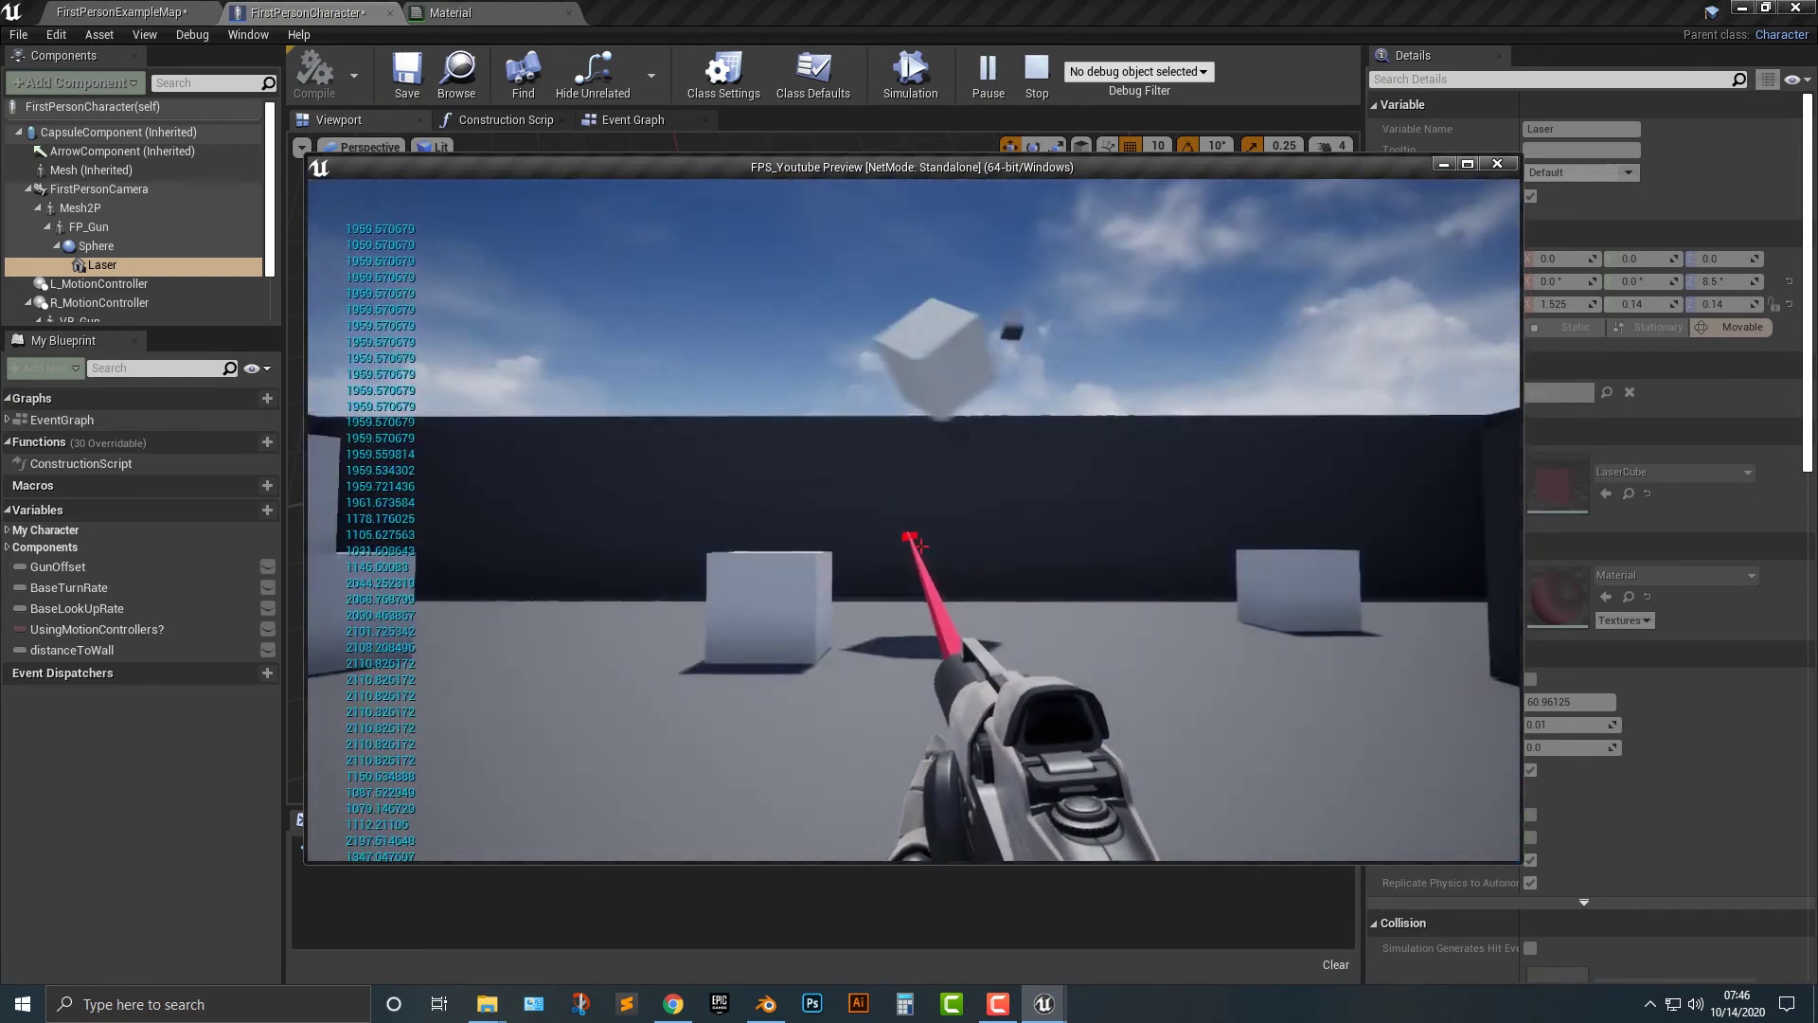
pyautogui.click(914, 520)
pyautogui.click(914, 520)
pyautogui.click(914, 520)
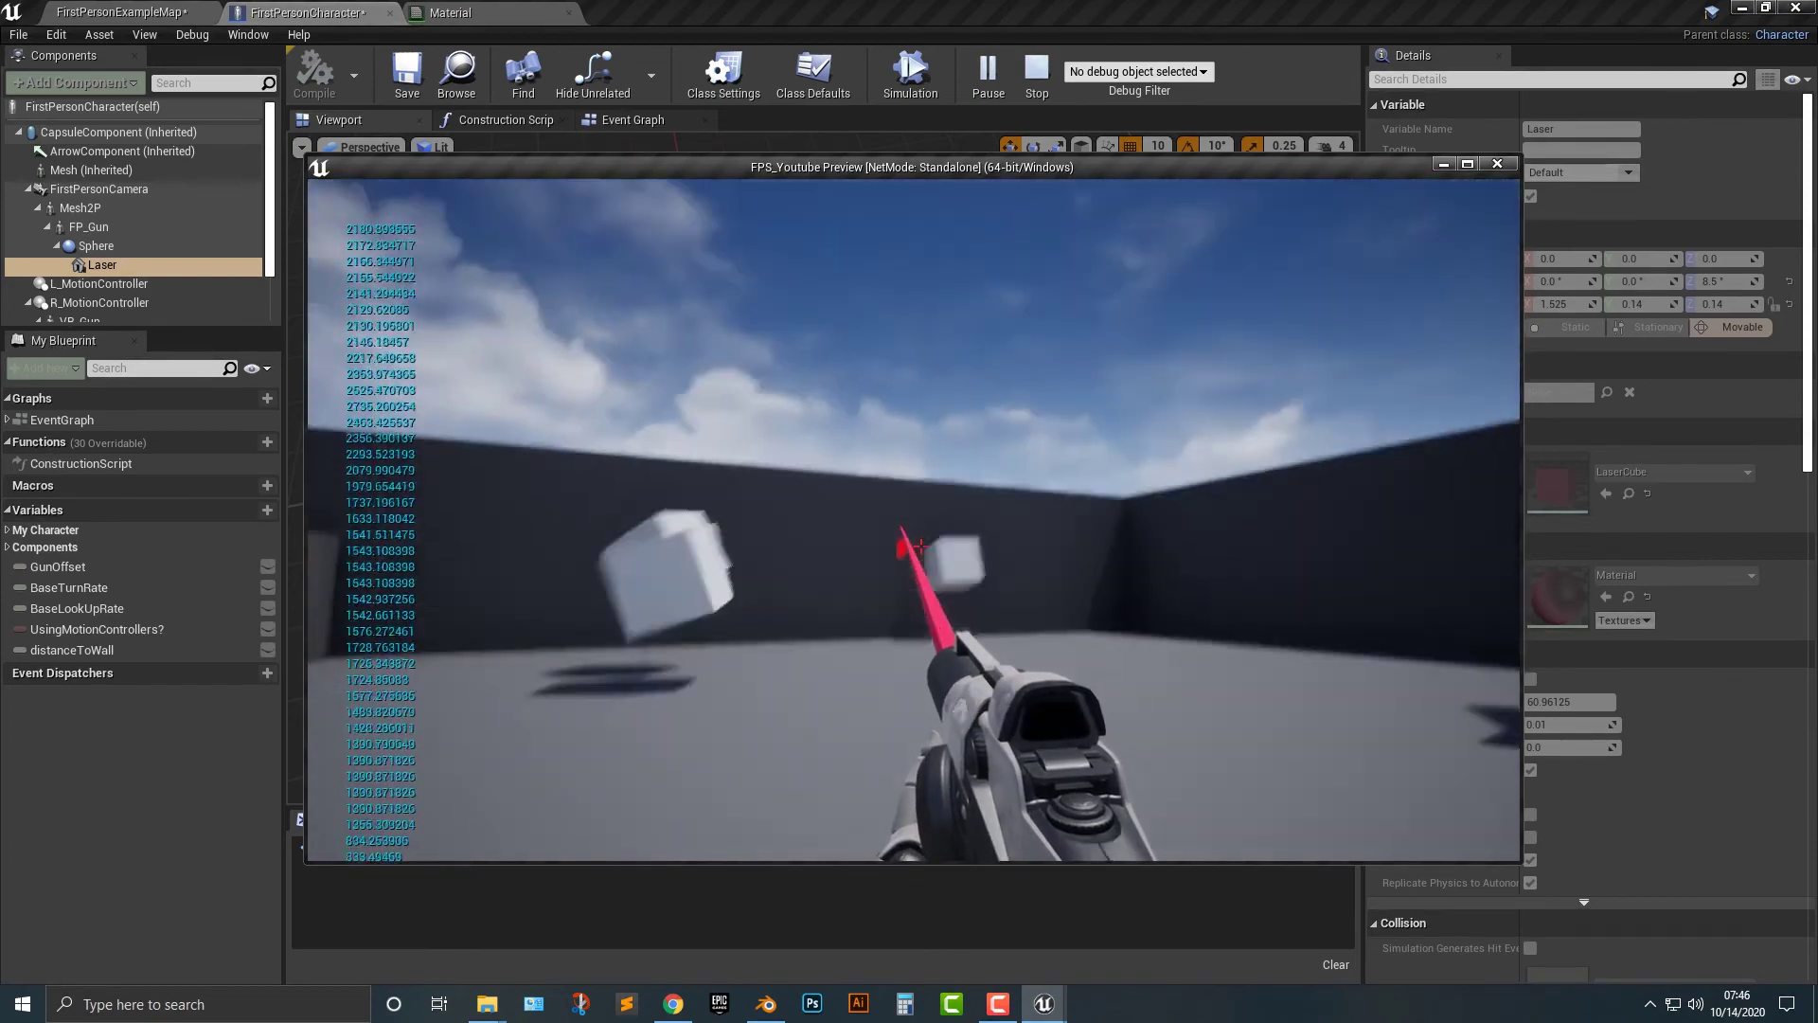
pyautogui.click(914, 520)
pyautogui.click(914, 520)
pyautogui.click(913, 519)
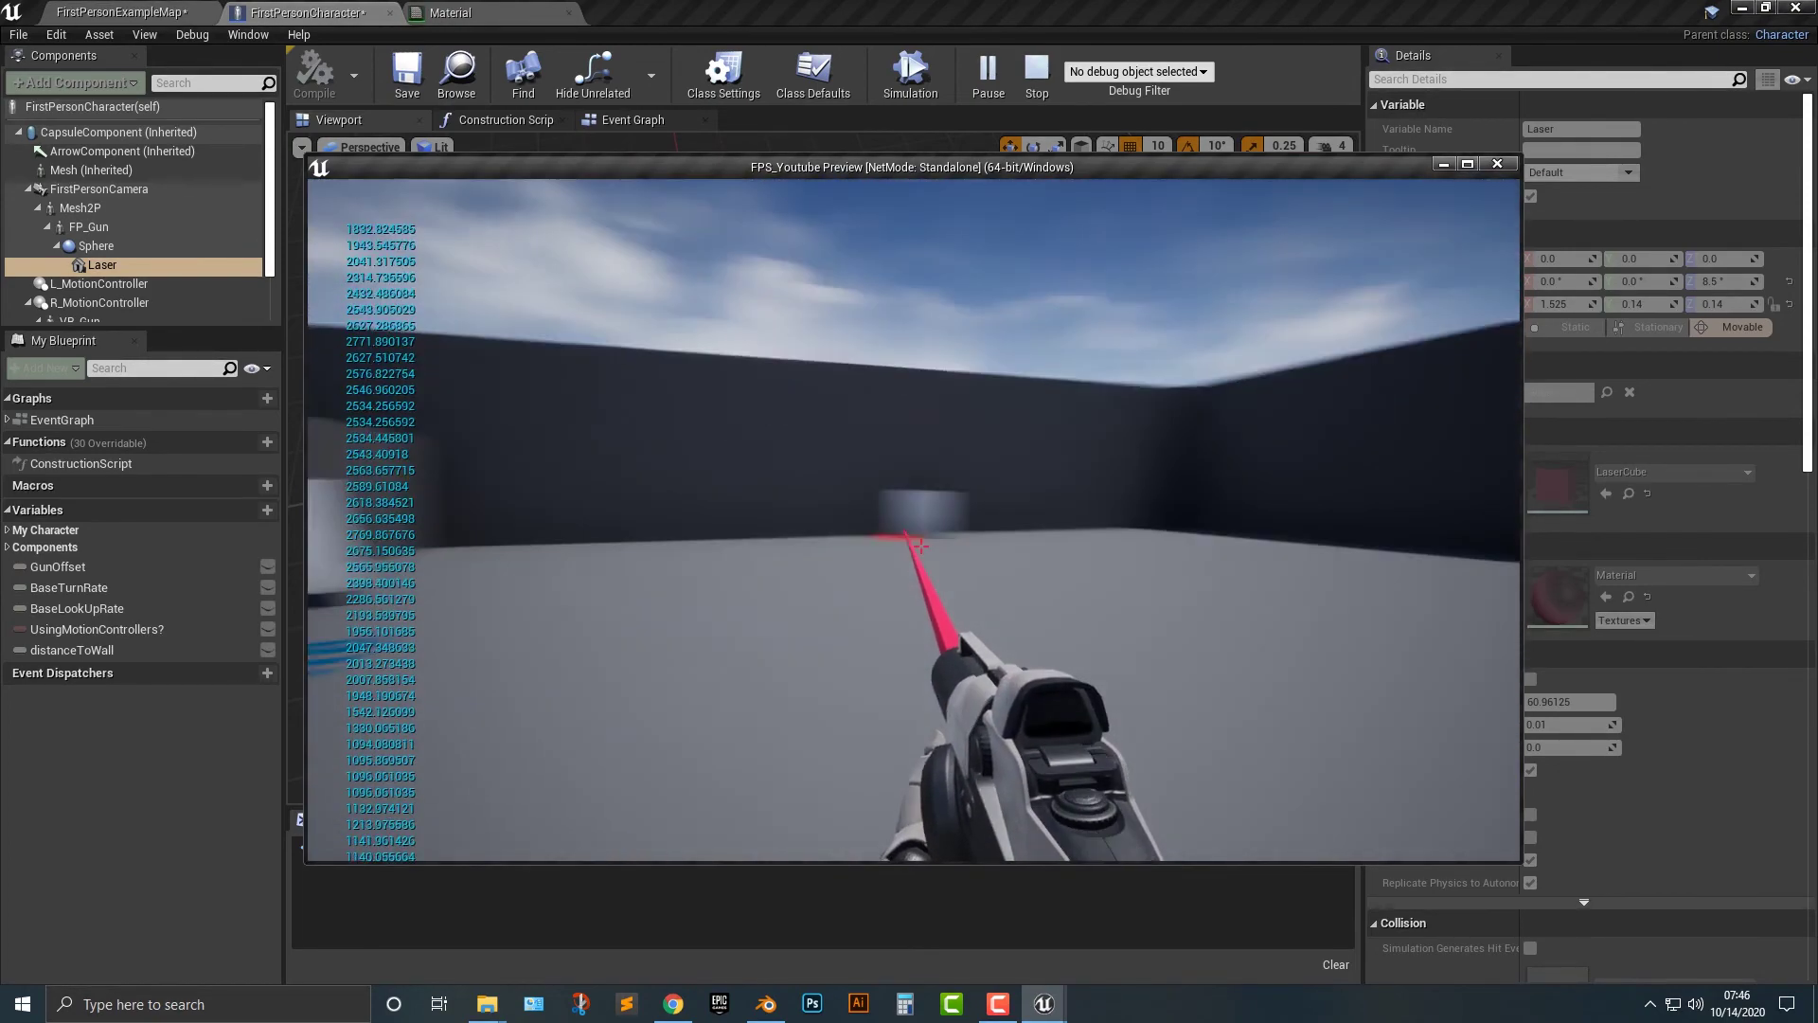
pyautogui.click(914, 520)
pyautogui.click(914, 520)
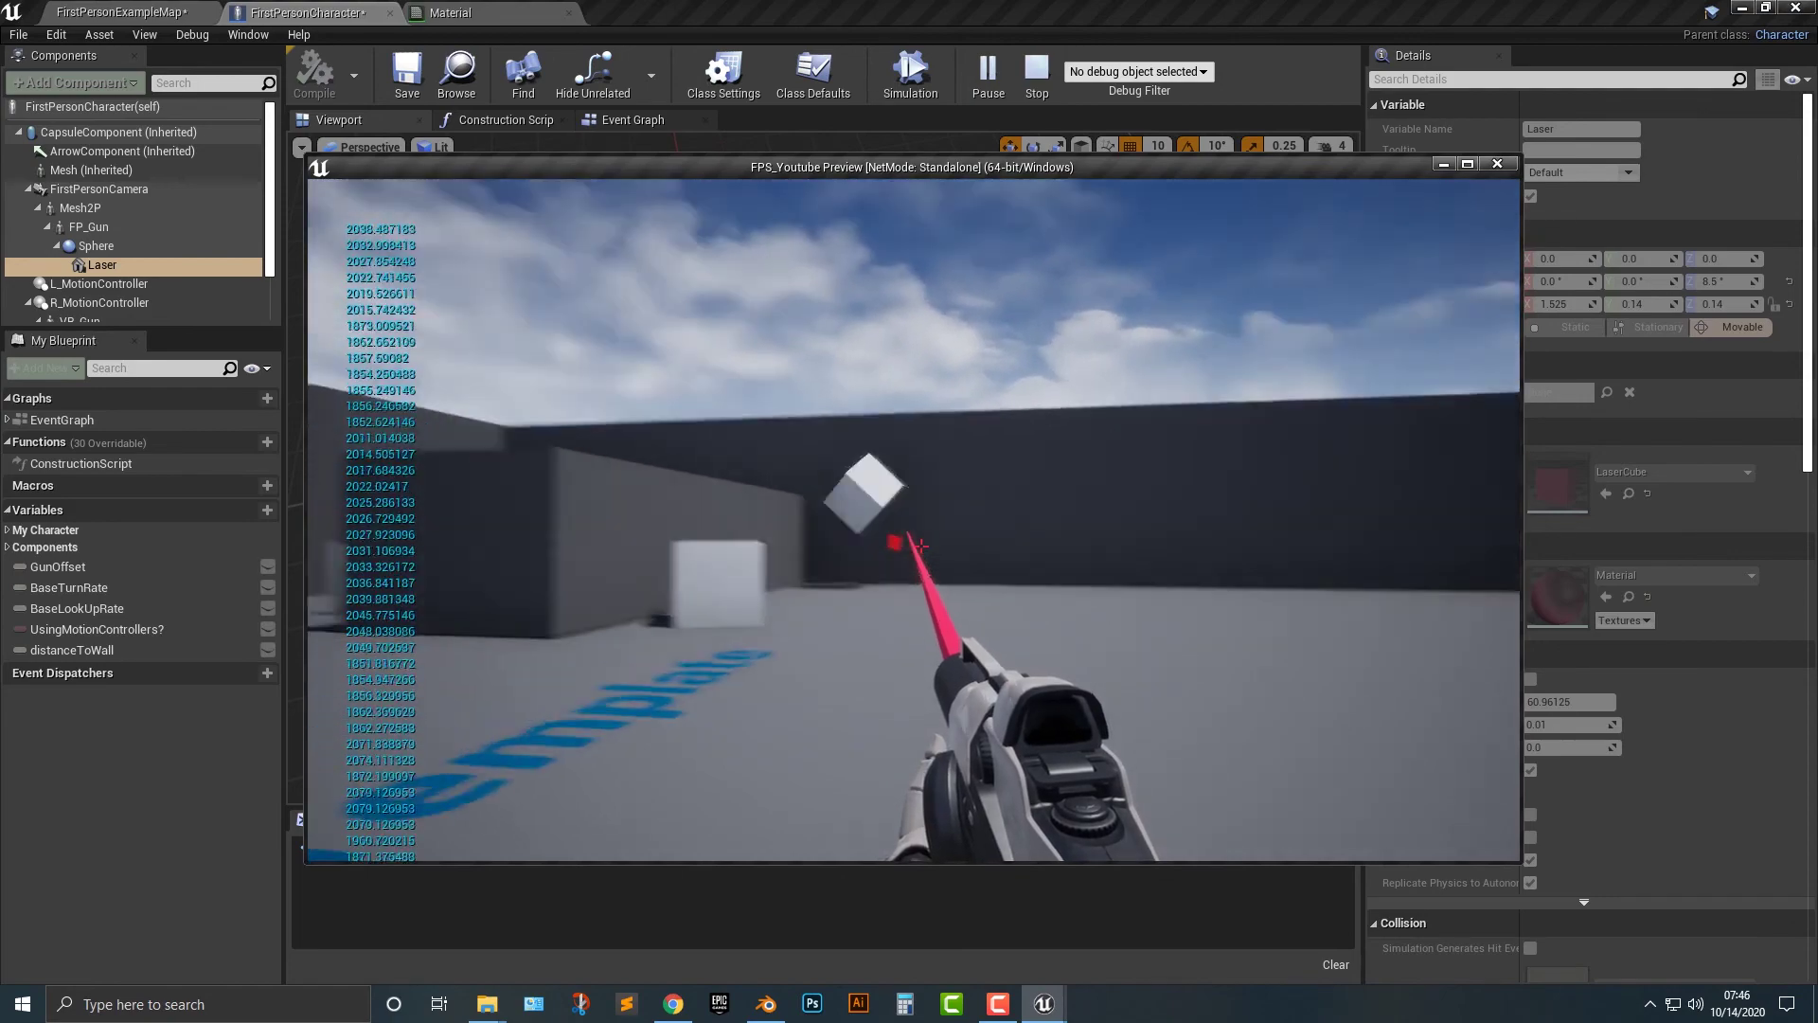
pyautogui.click(914, 520)
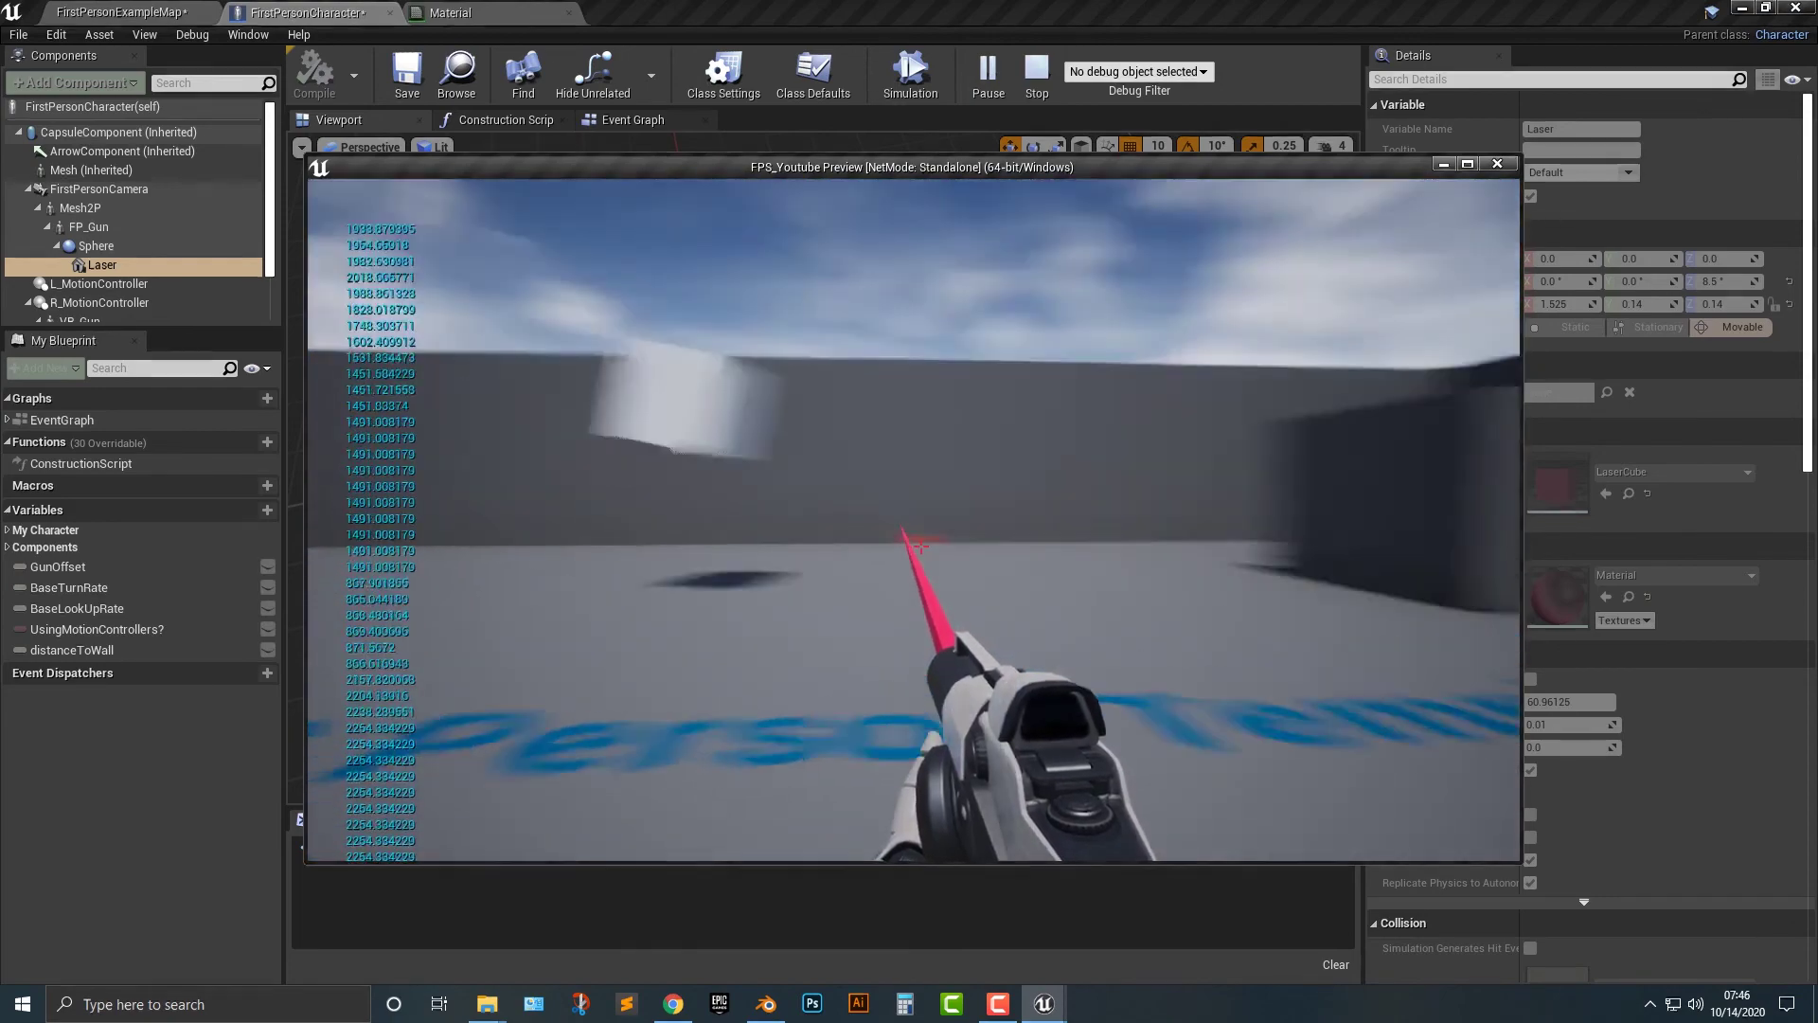
pyautogui.press('Escape')
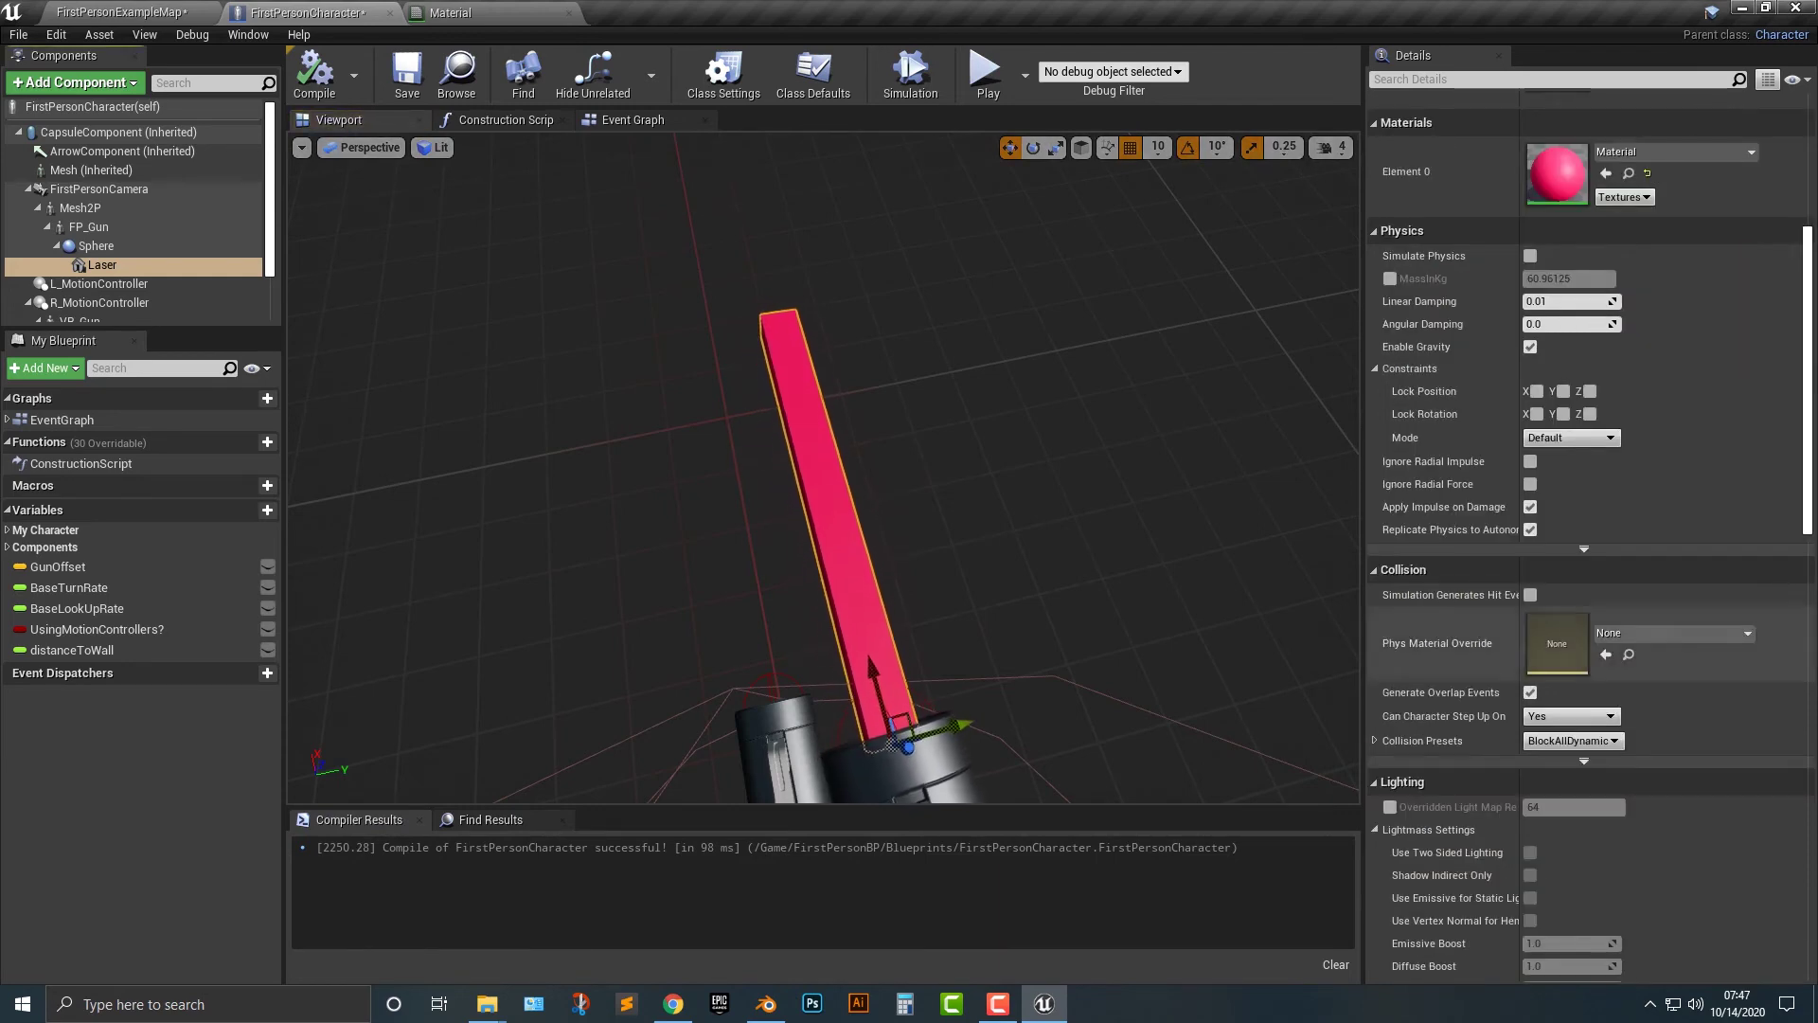
# - Set the Laser component's collision preset to NoCollision
pyautogui.scroll(5, 1583, 408)
pyautogui.scroll(-5, 1586, 530)
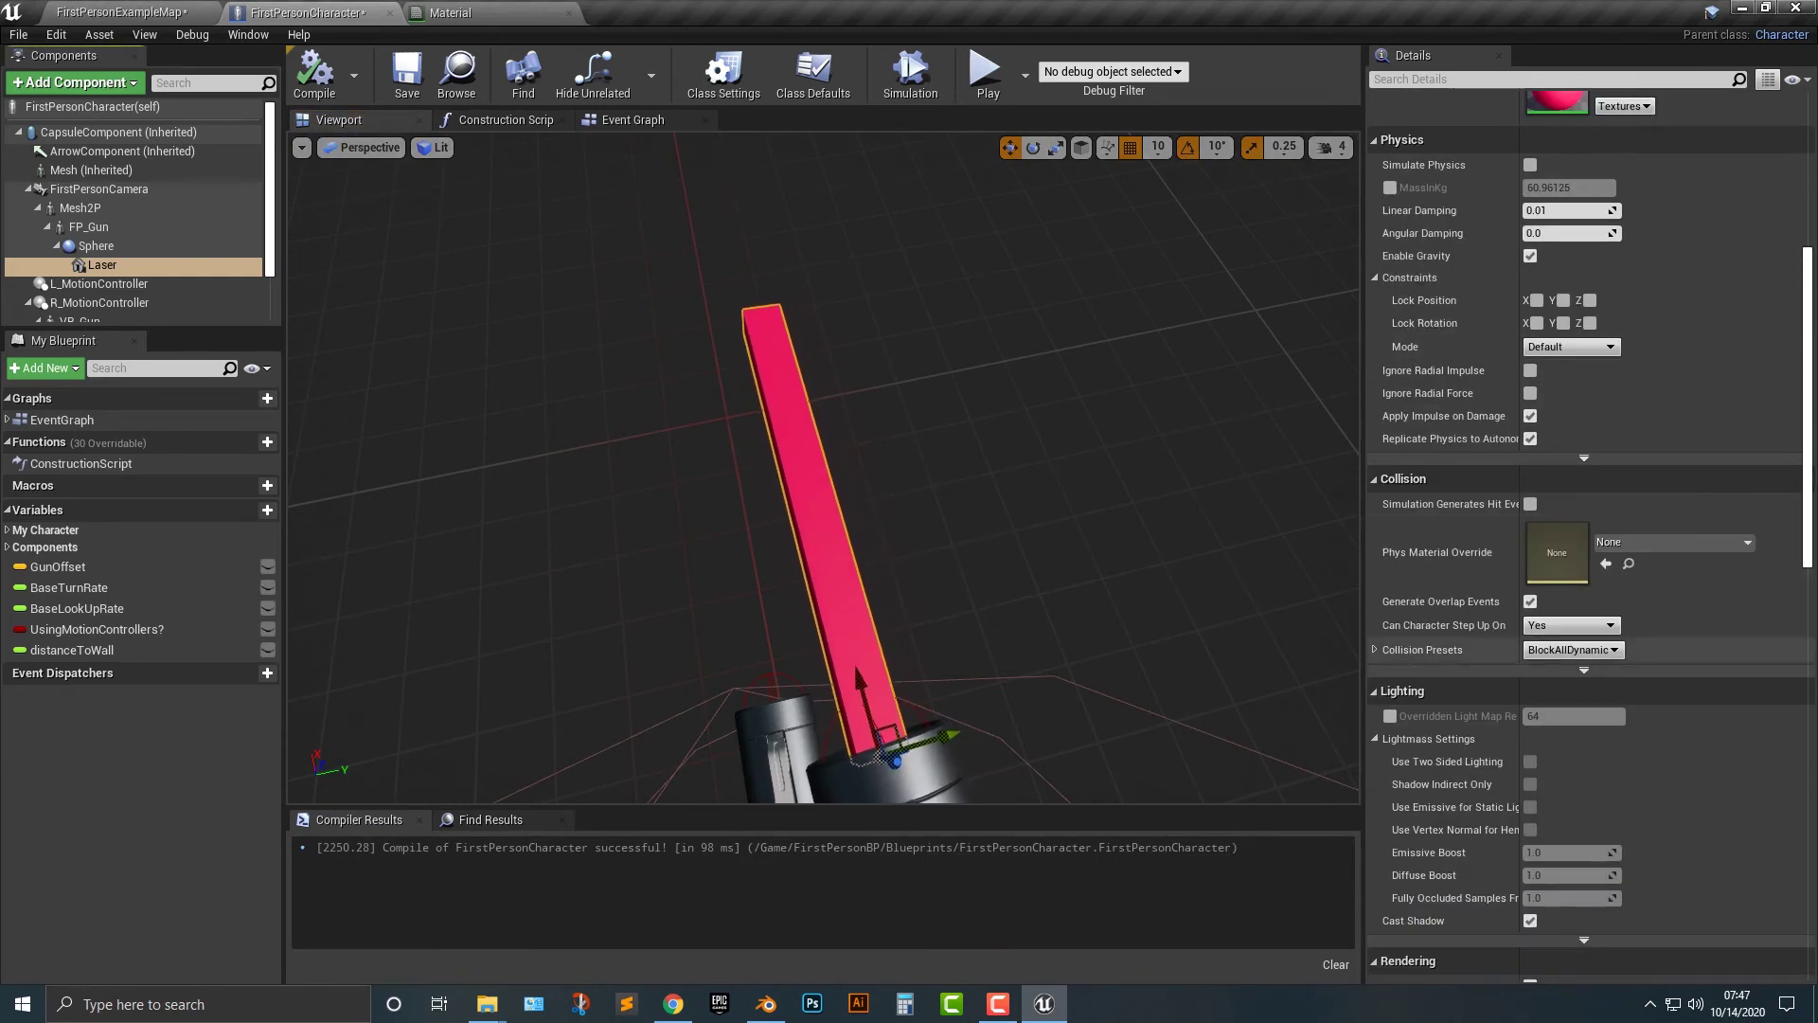
pyautogui.click(1572, 650)
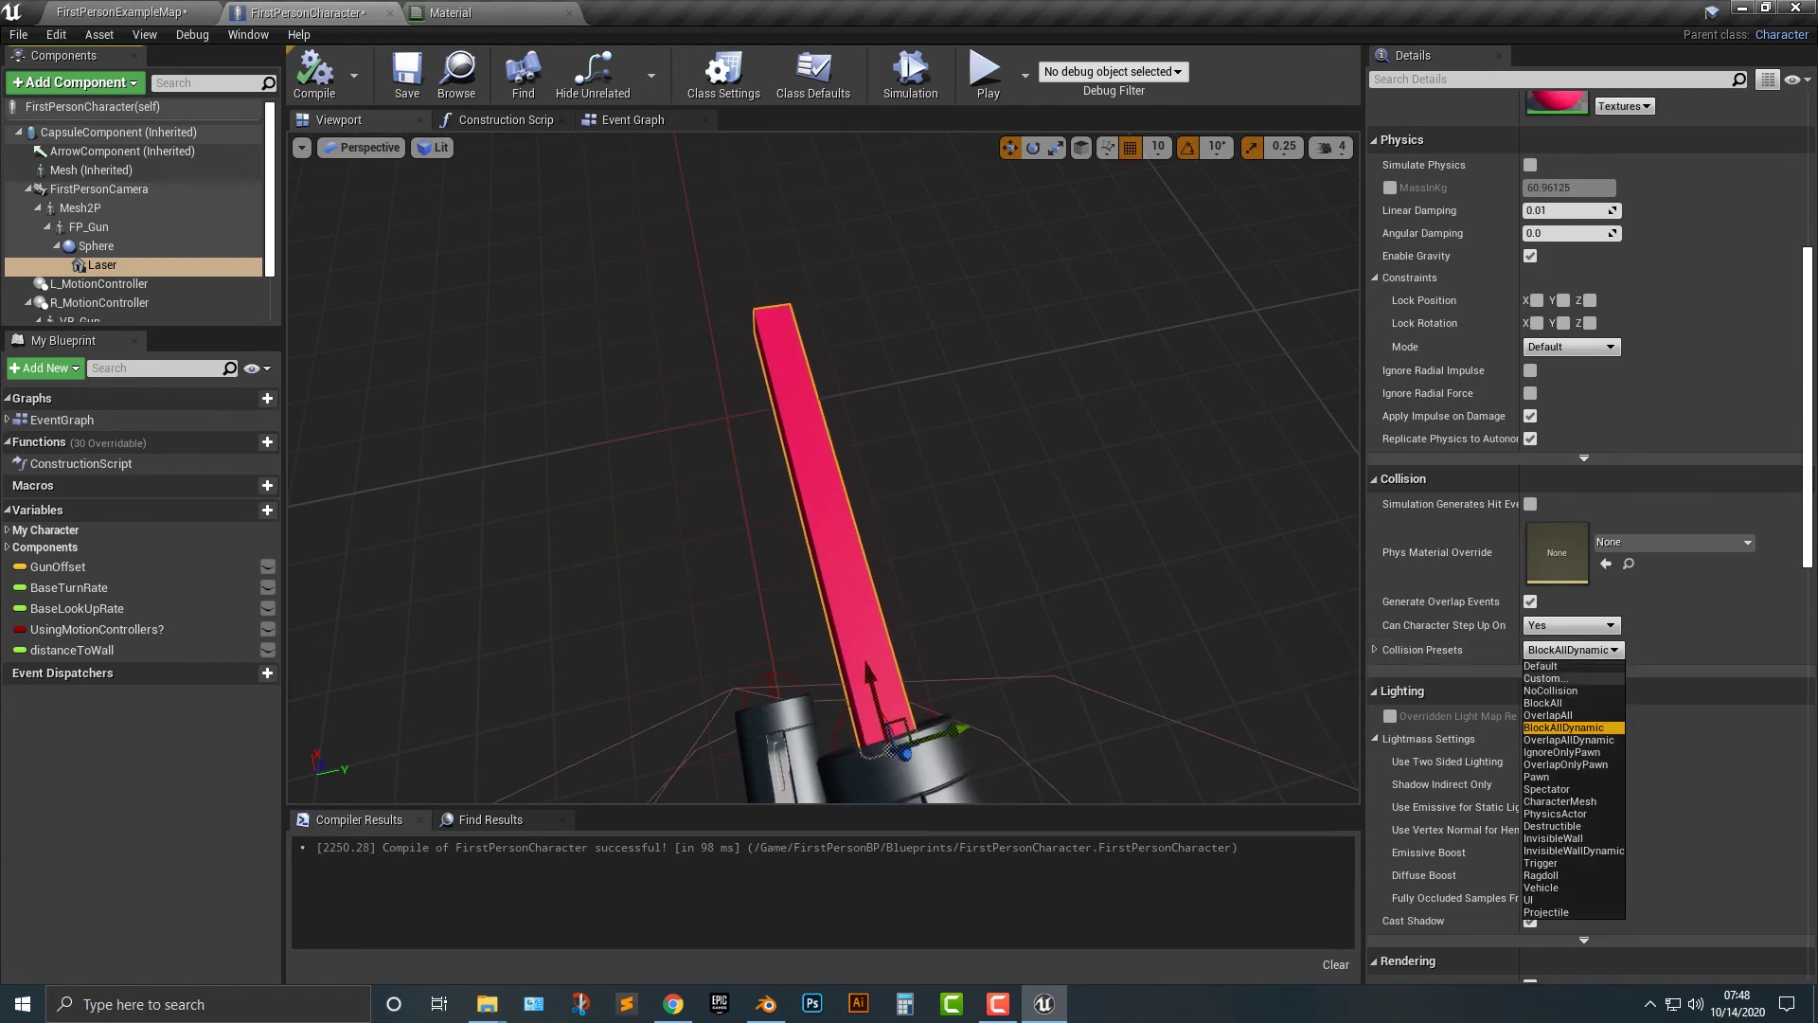
pyautogui.click(1549, 690)
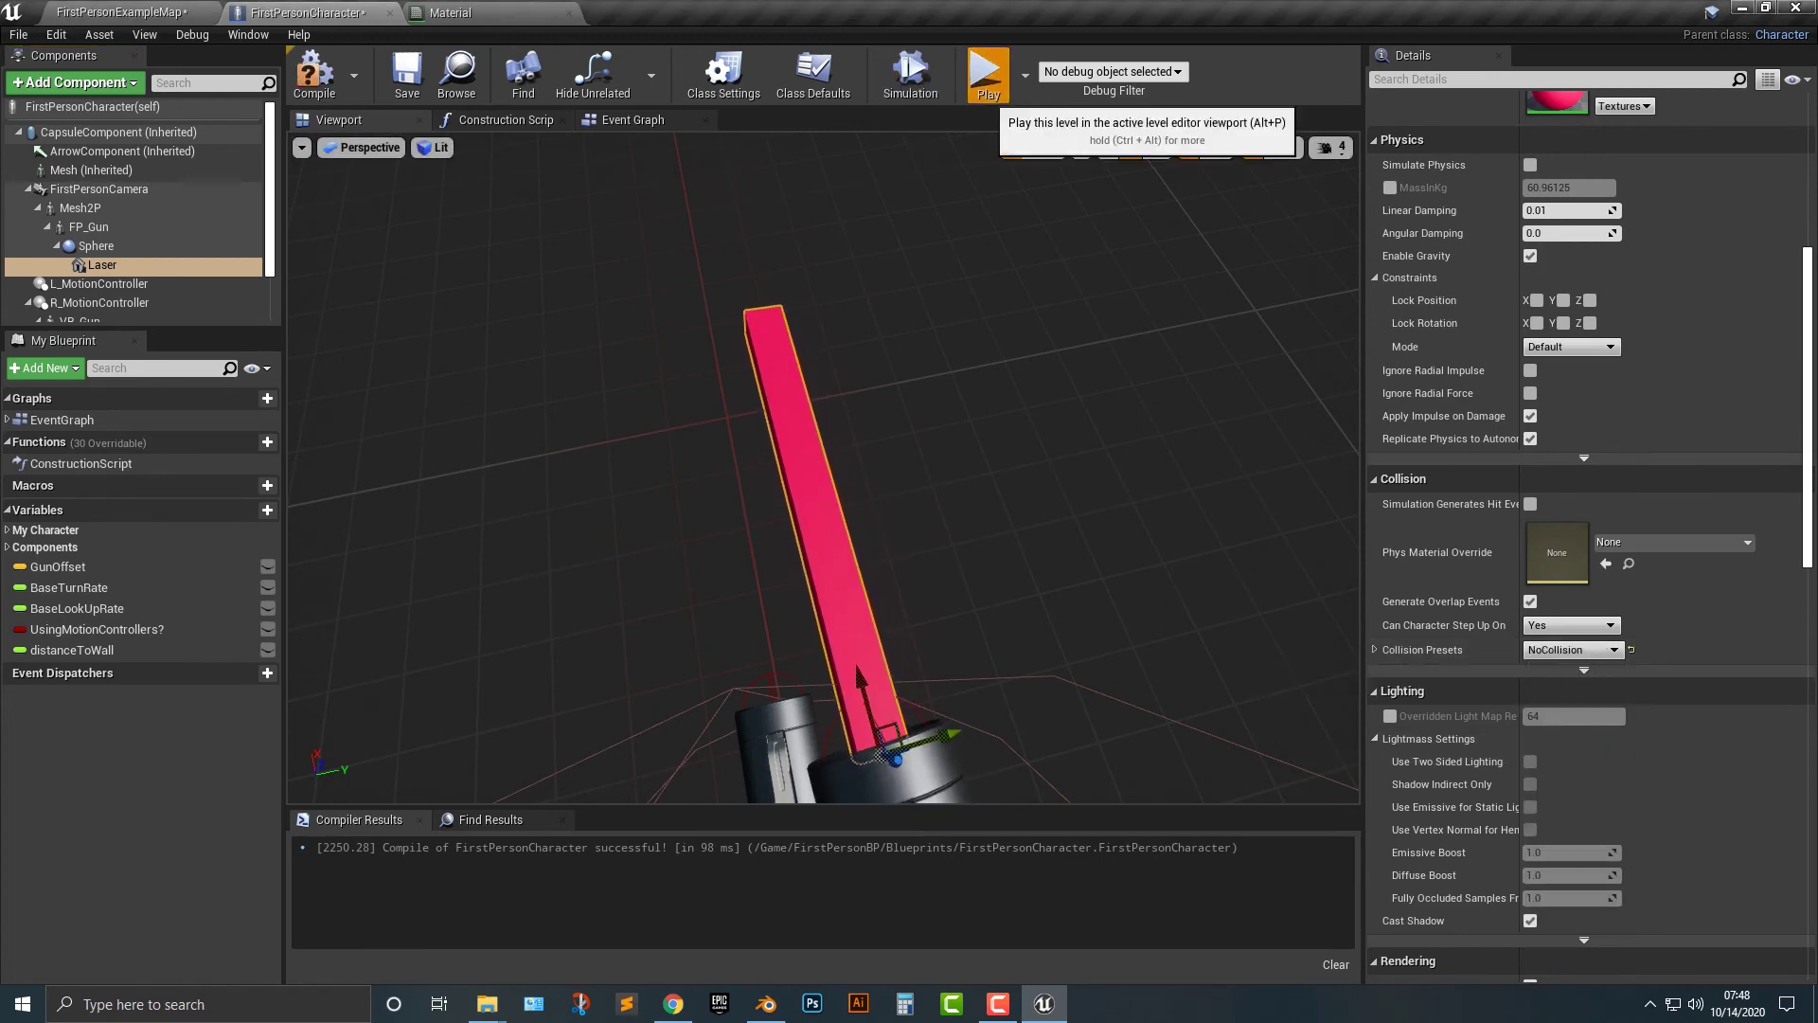
# - Play-test the level, walking around the cubes and walls to check the laser with collision disabled
pyautogui.click(988, 76)
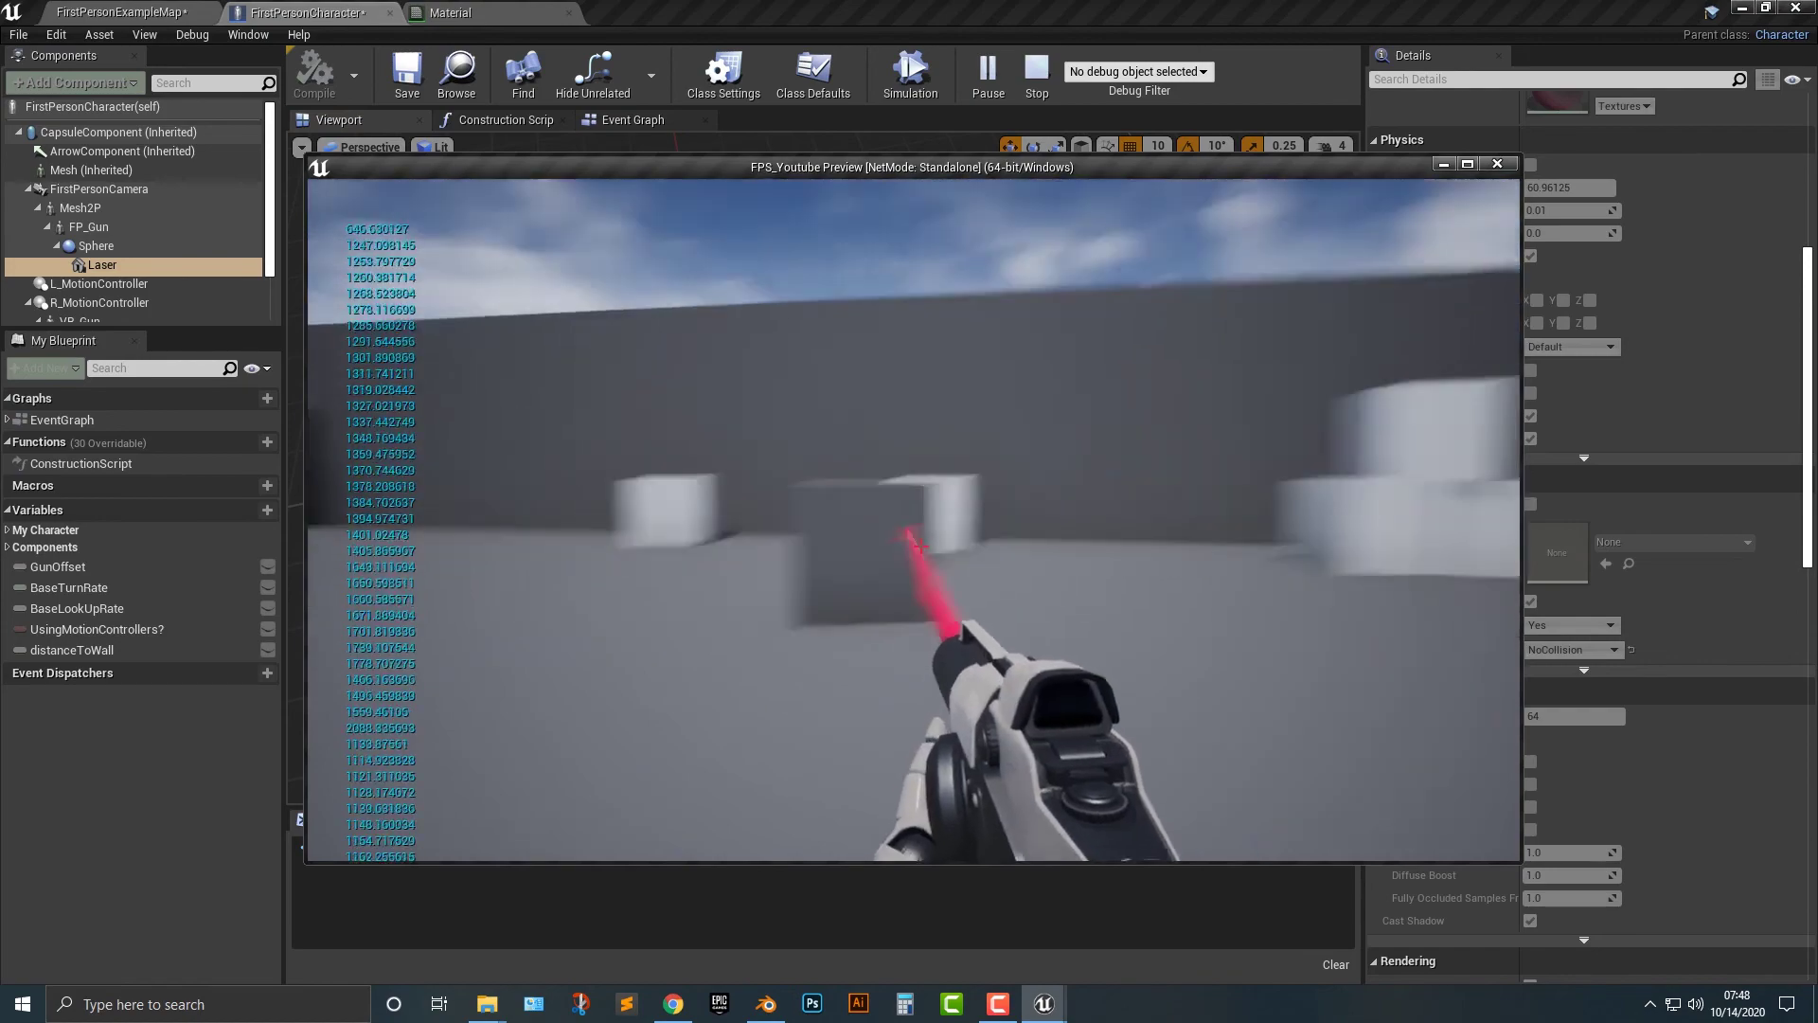
pyautogui.press('w')
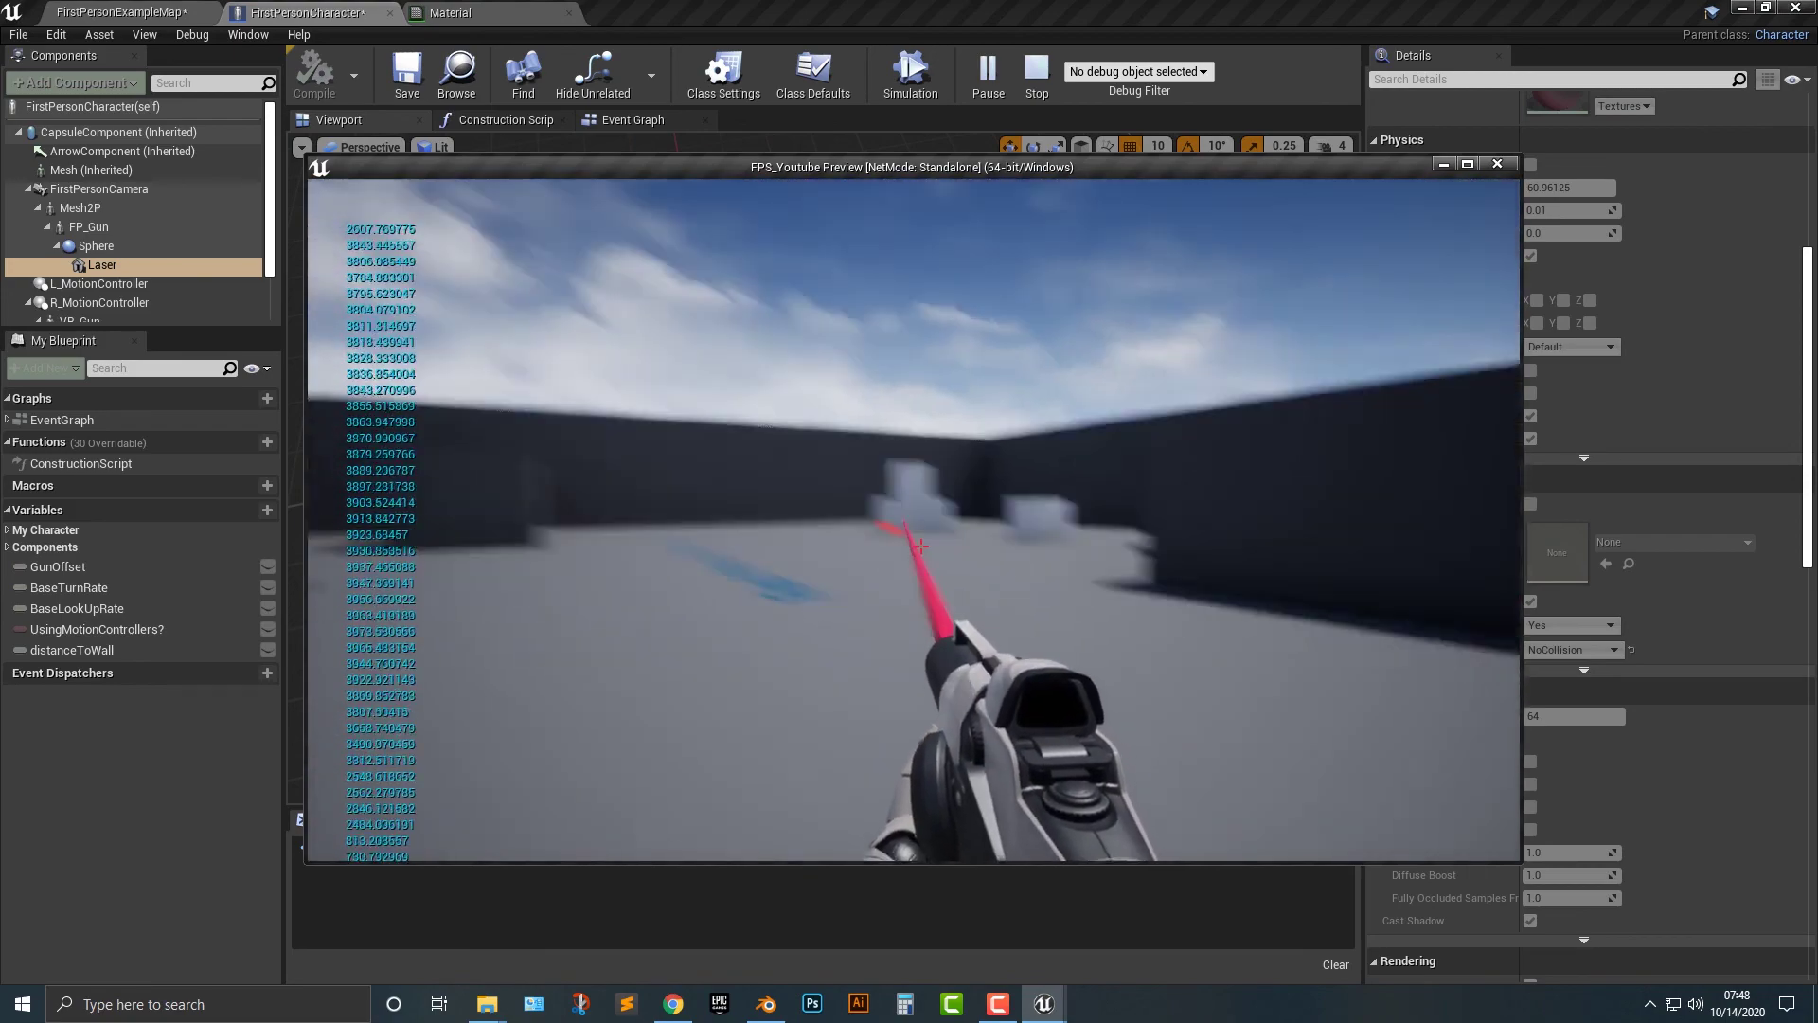
pyautogui.press('w')
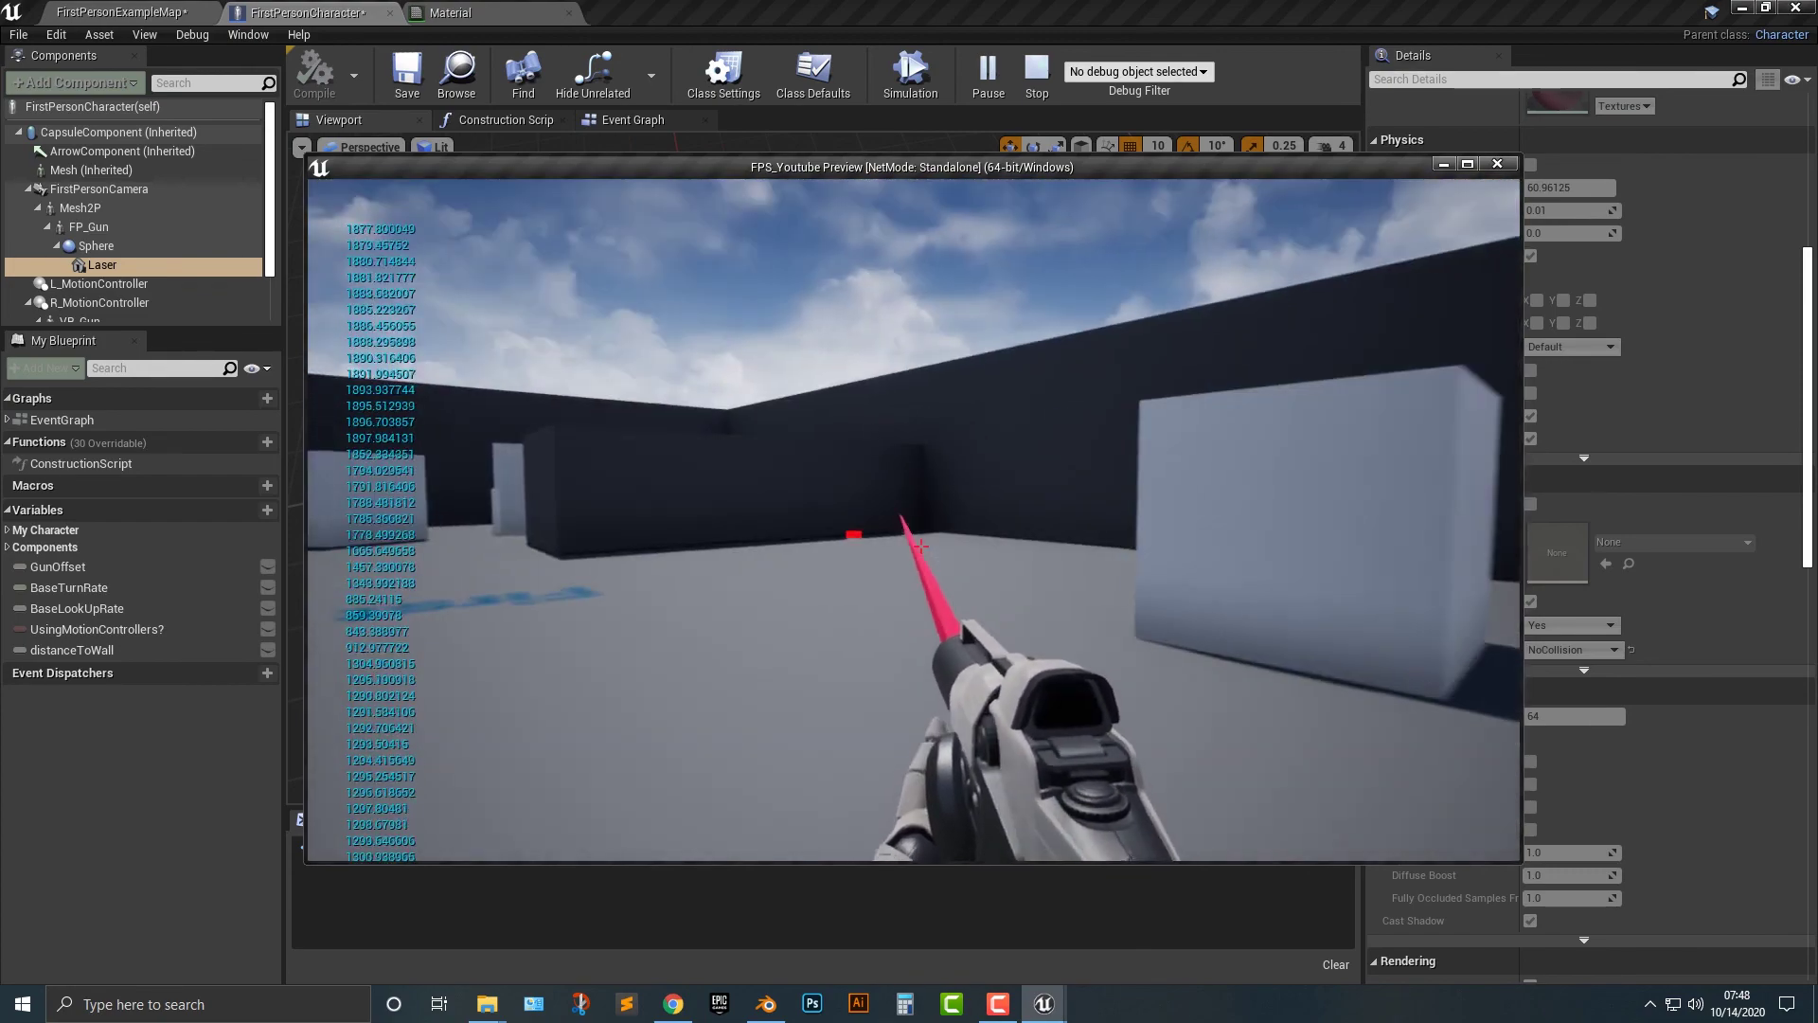
pyautogui.press('w')
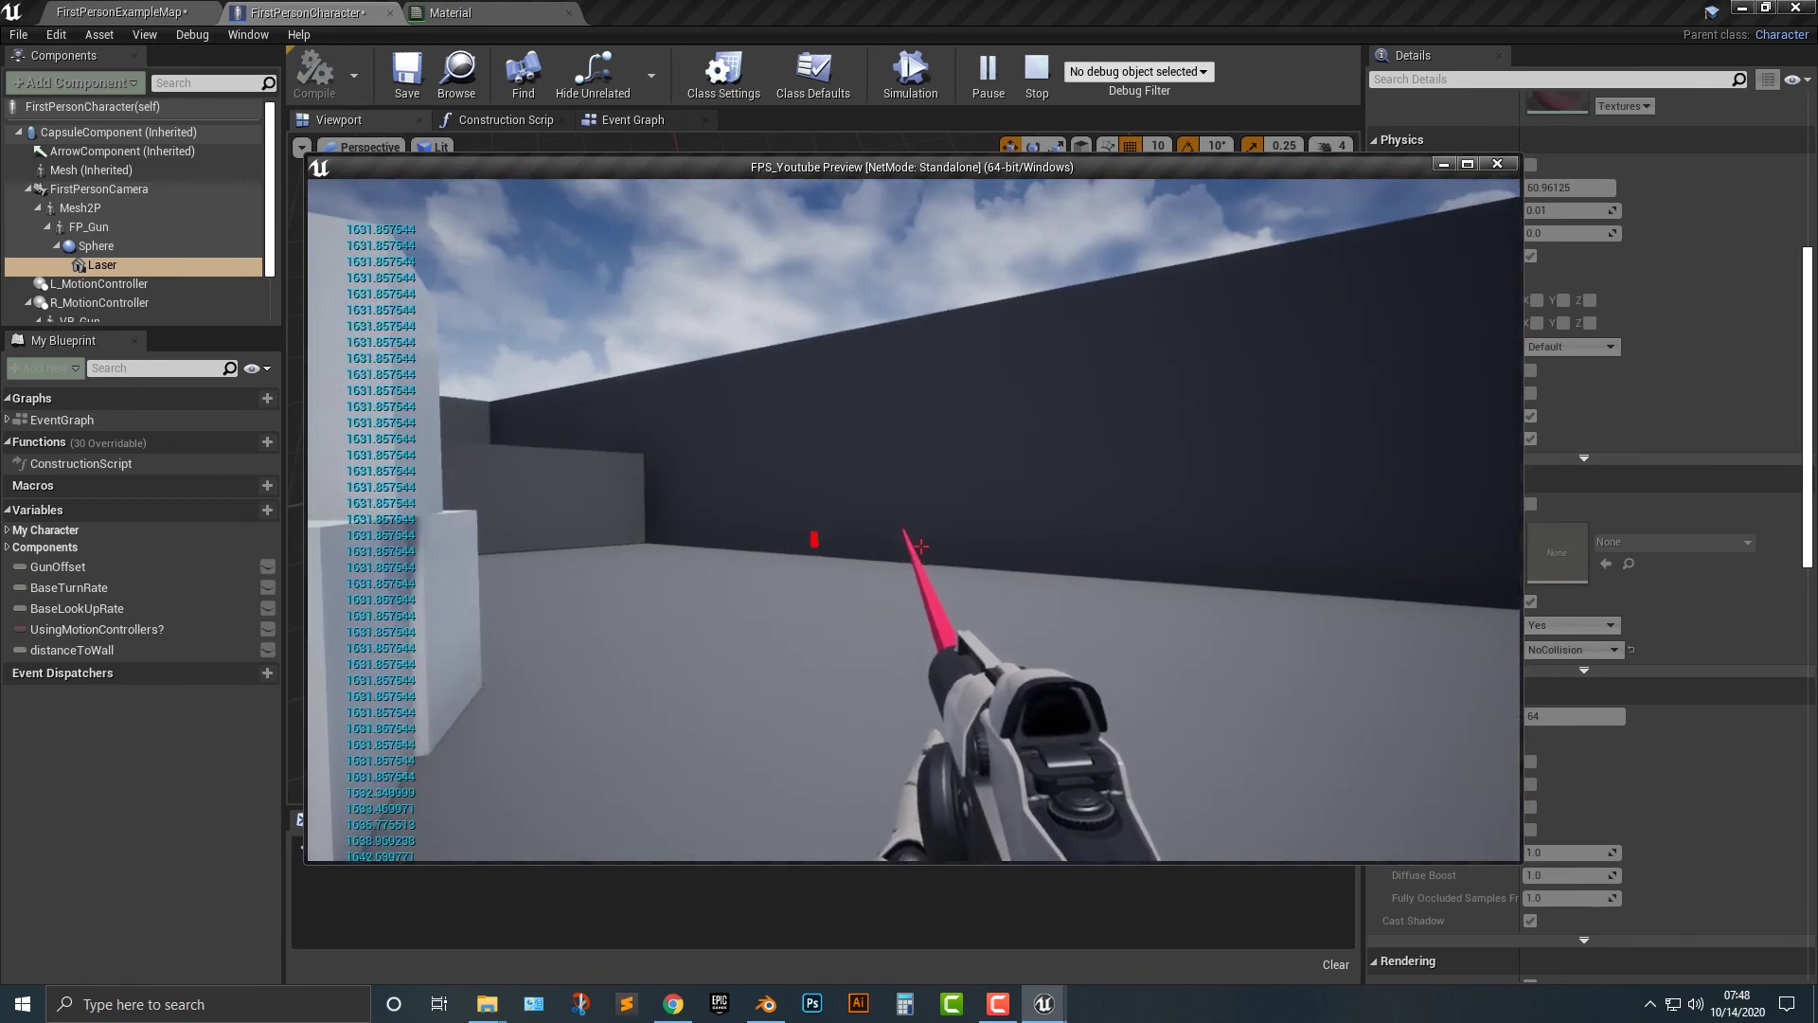
pyautogui.press('Escape')
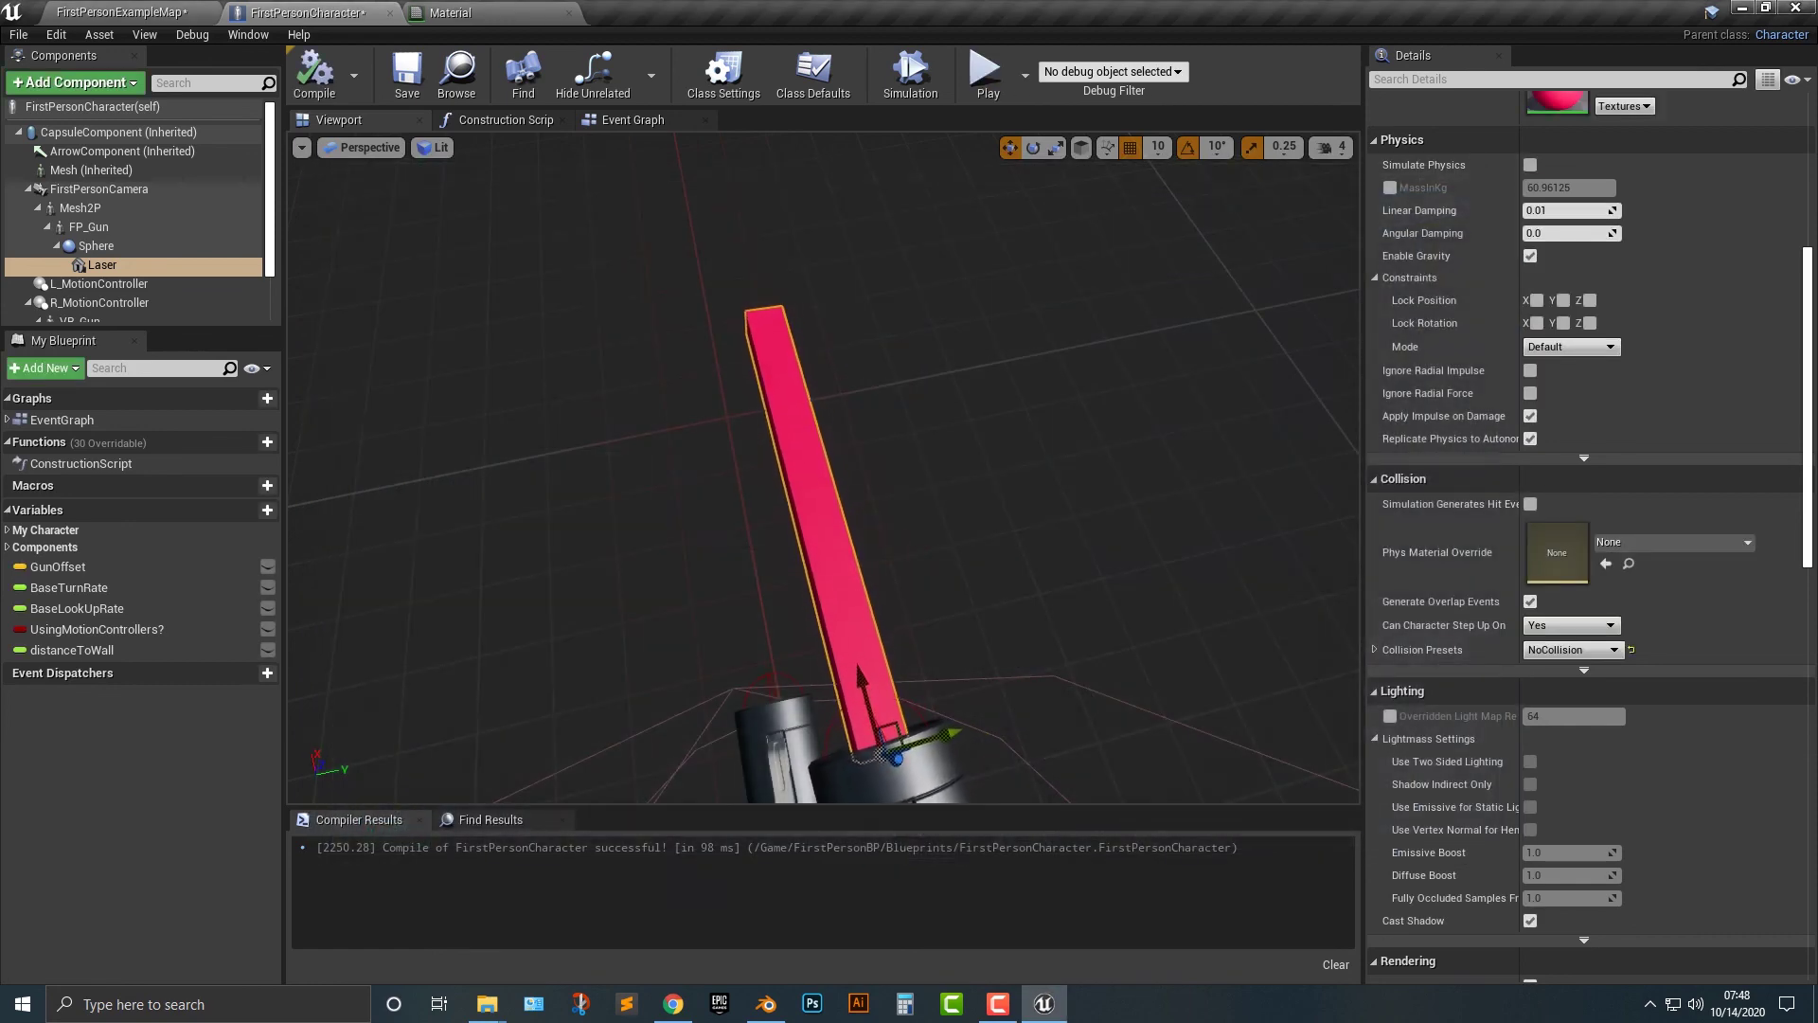